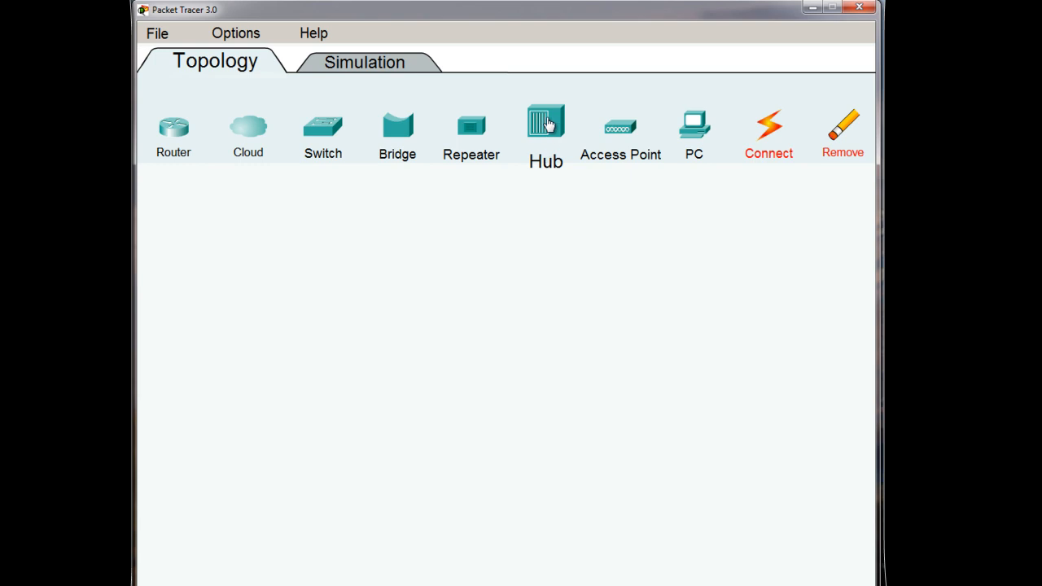
# Place a hub in the middle of the empty workspace and three PCs around it: one right, one above and one left.
pyautogui.moveTo(547, 119); pyautogui.dragTo(479, 346)
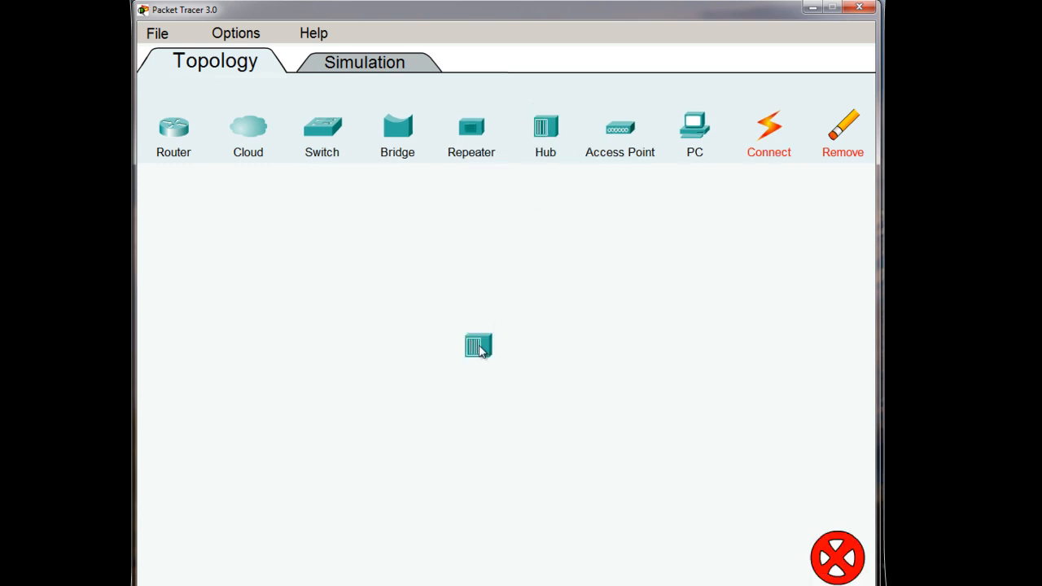
pyautogui.click(456, 371)
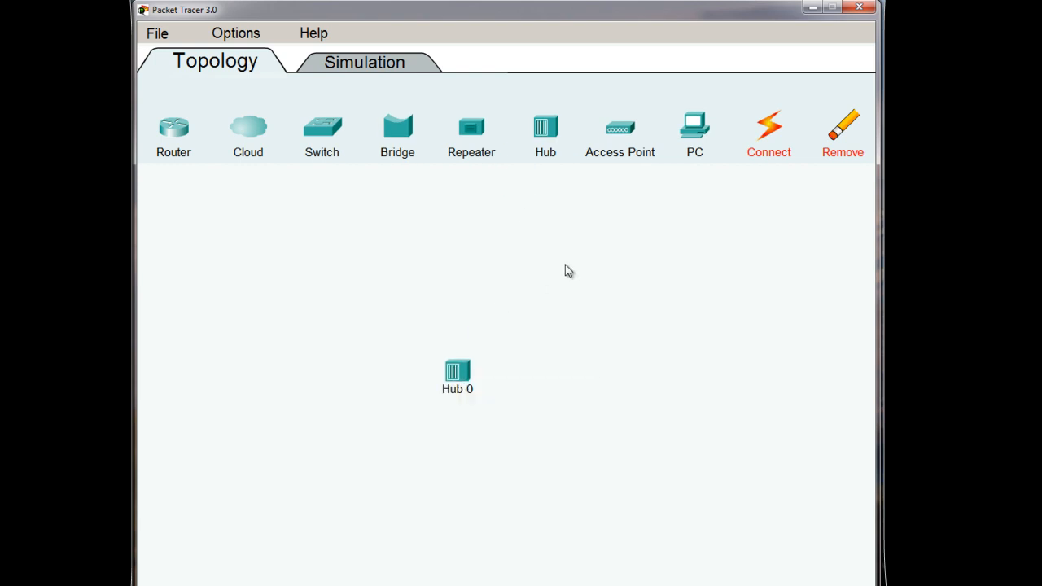
pyautogui.click(698, 134)
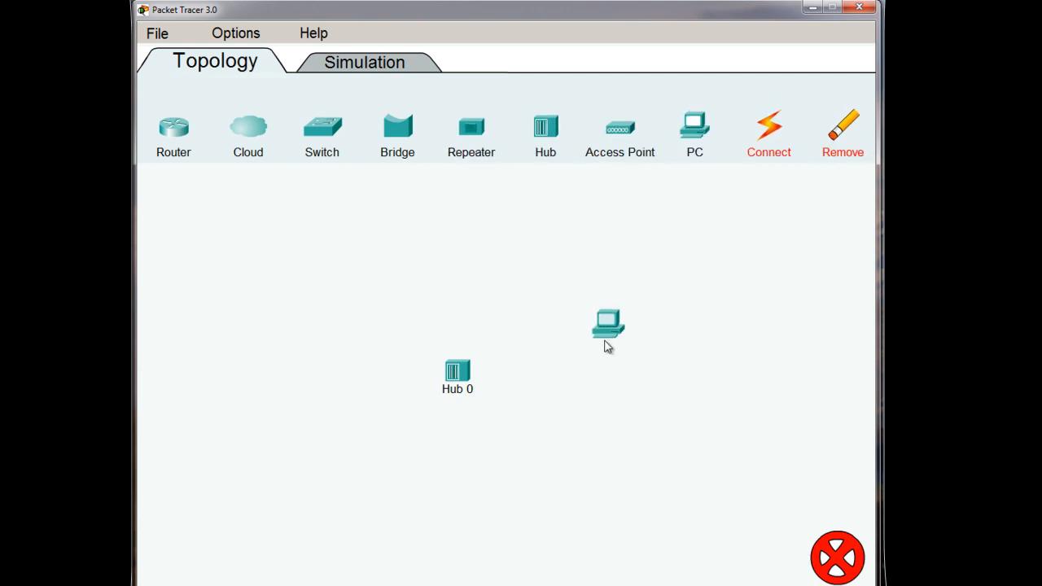
pyautogui.click(584, 376)
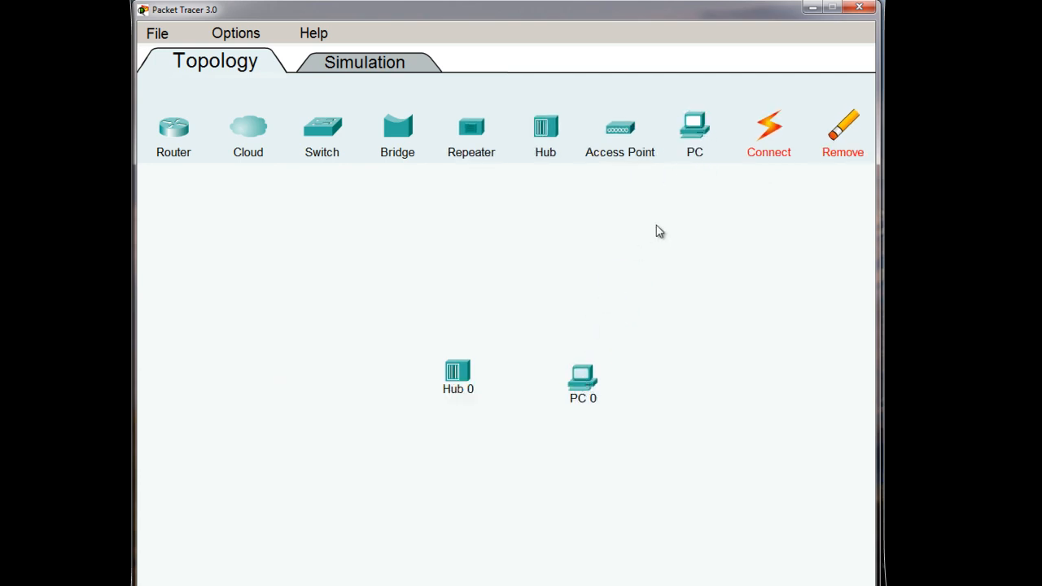
pyautogui.click(693, 140)
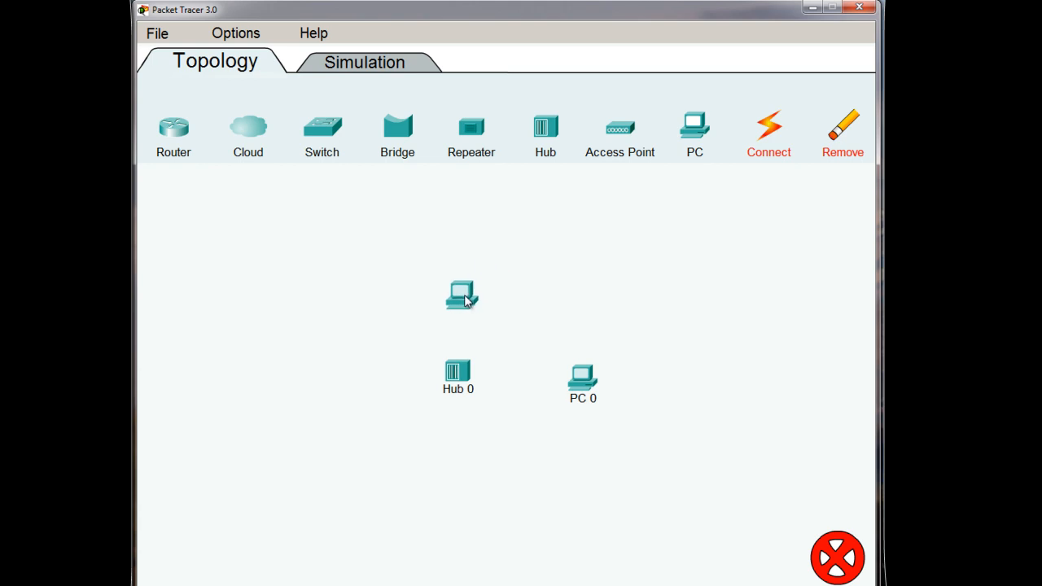
pyautogui.click(470, 298)
pyautogui.click(695, 130)
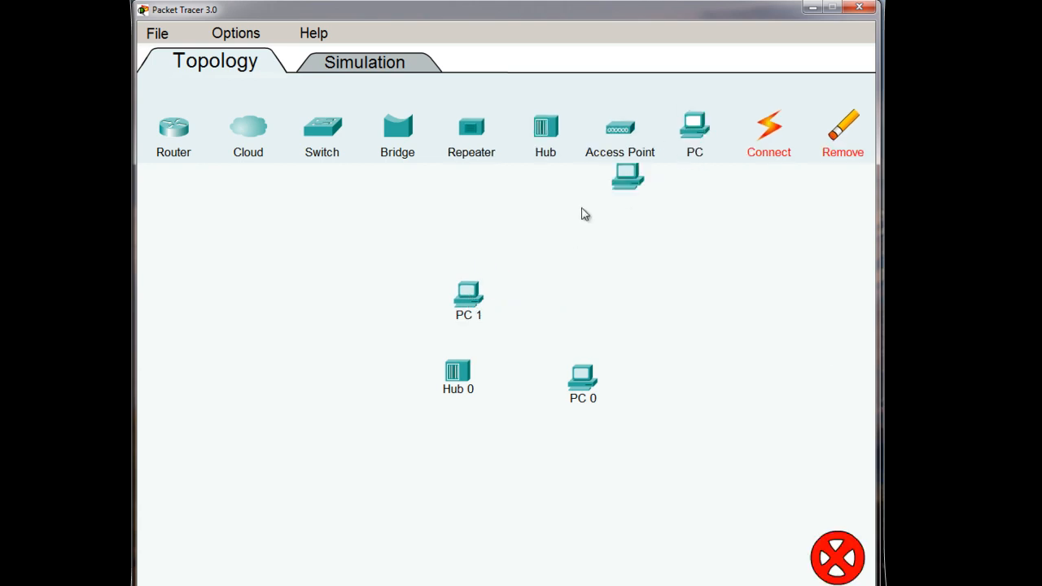
pyautogui.click(320, 379)
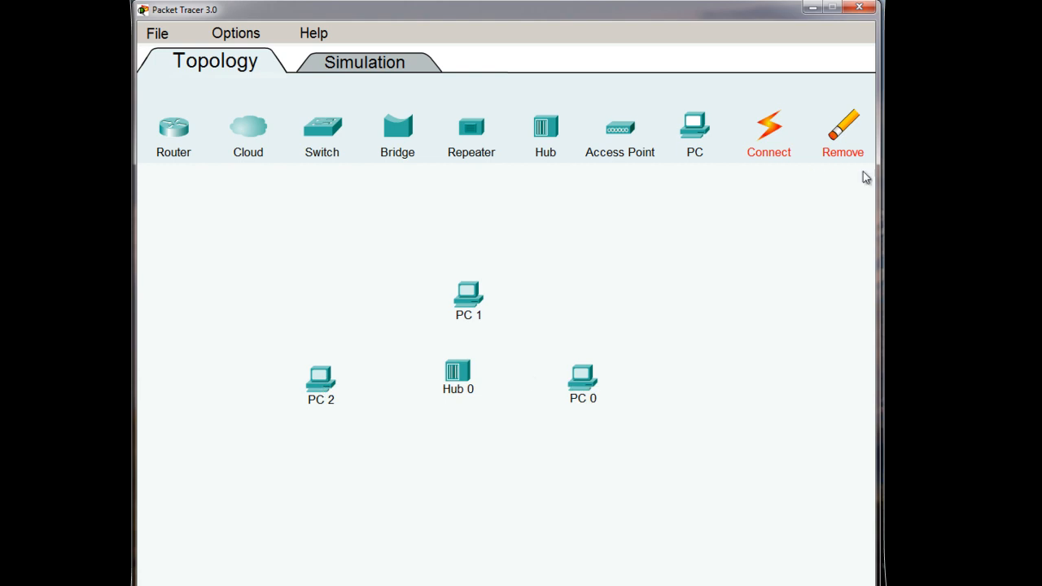
# Connect PC 0, PC 1 and PC 2 to Hub 0, each with its own link.
pyautogui.click(770, 130)
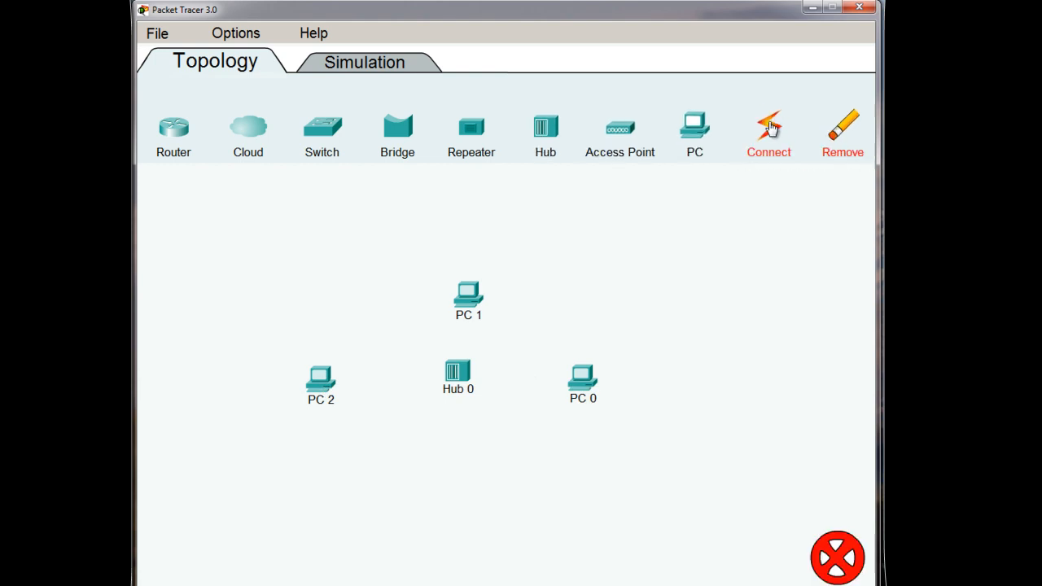
pyautogui.click(582, 383)
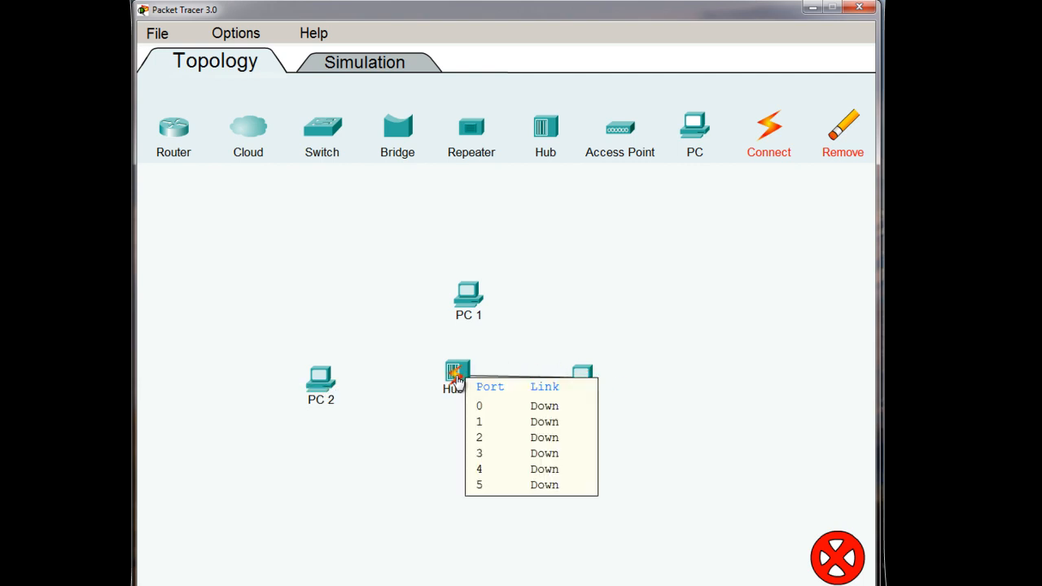
pyautogui.click(459, 375)
pyautogui.click(773, 129)
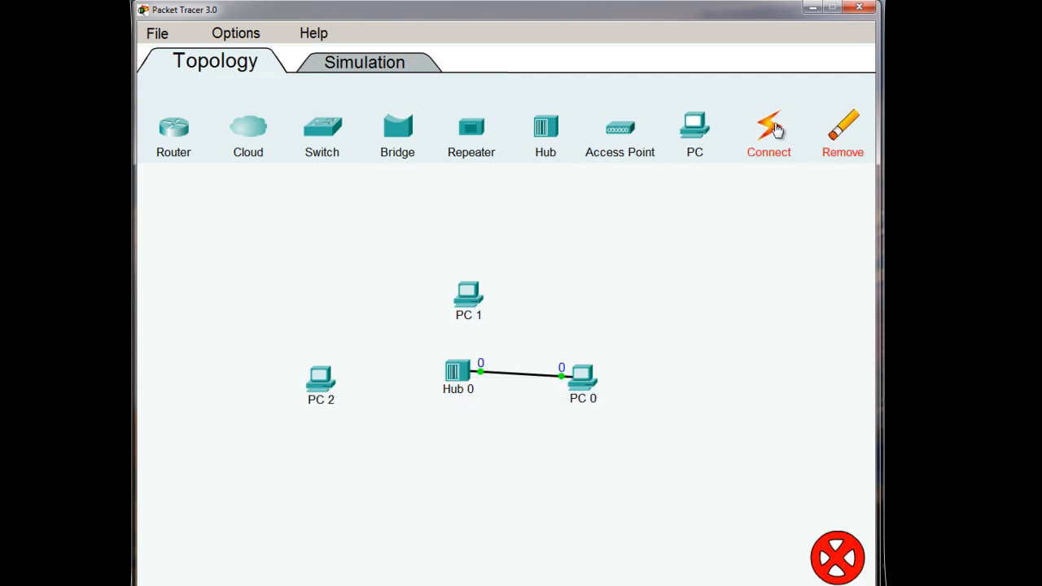
pyautogui.click(470, 299)
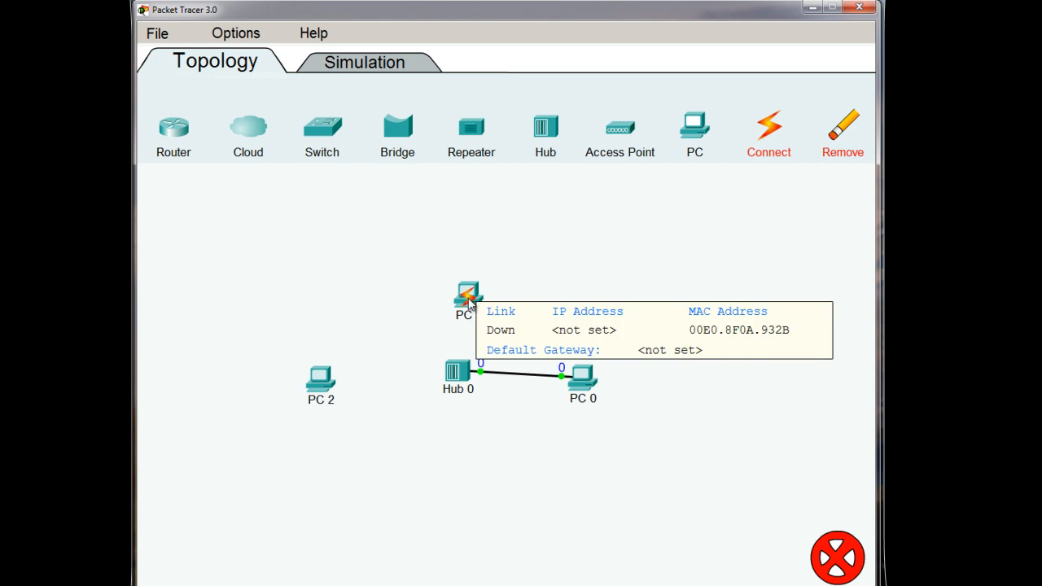
pyautogui.click(455, 371)
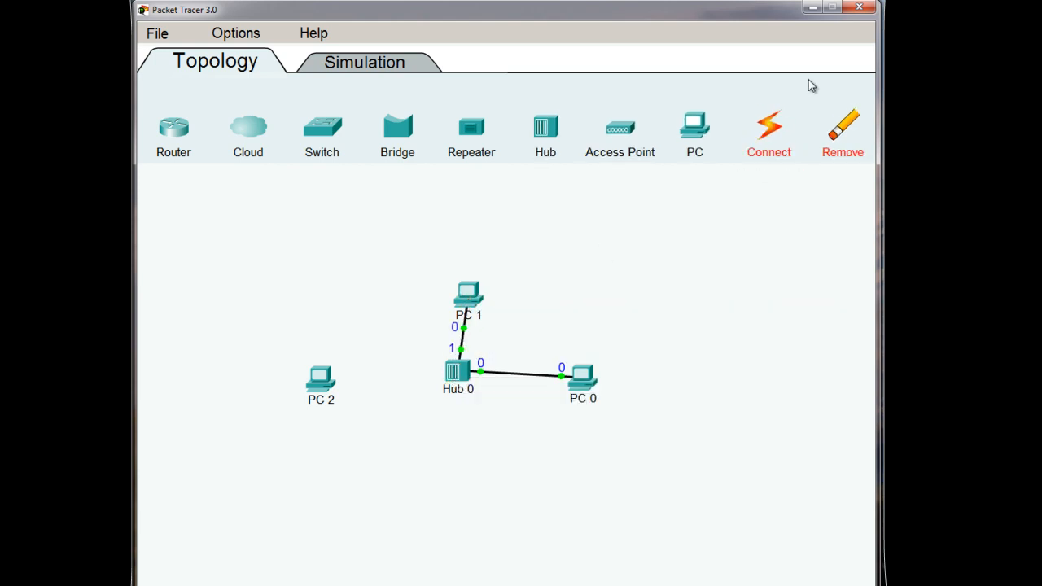
pyautogui.click(770, 129)
pyautogui.click(321, 385)
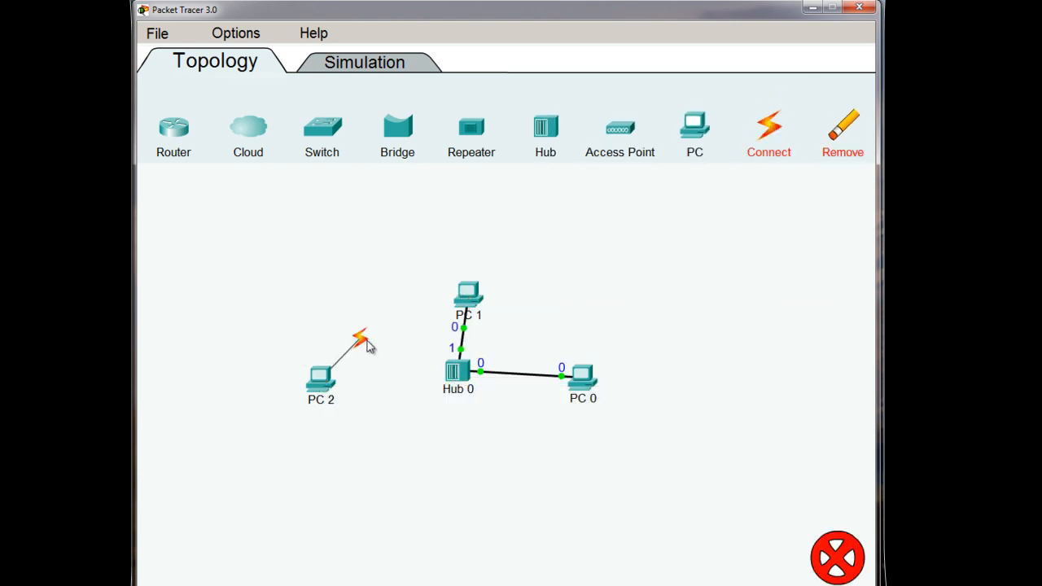
pyautogui.click(457, 373)
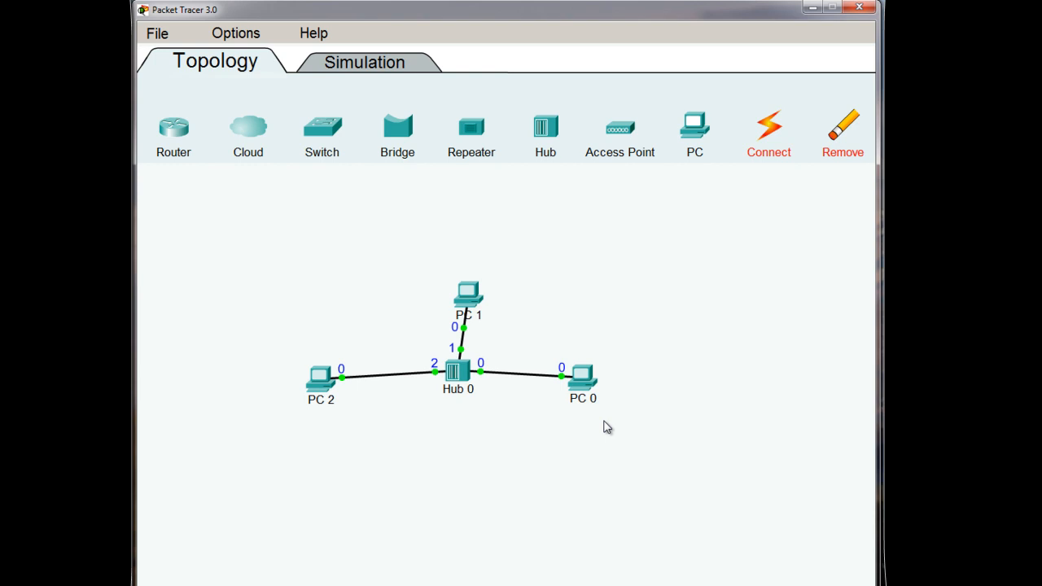
# Open PC 0's configuration and set its IP address to 192.168.1.10.
pyautogui.click(580, 381)
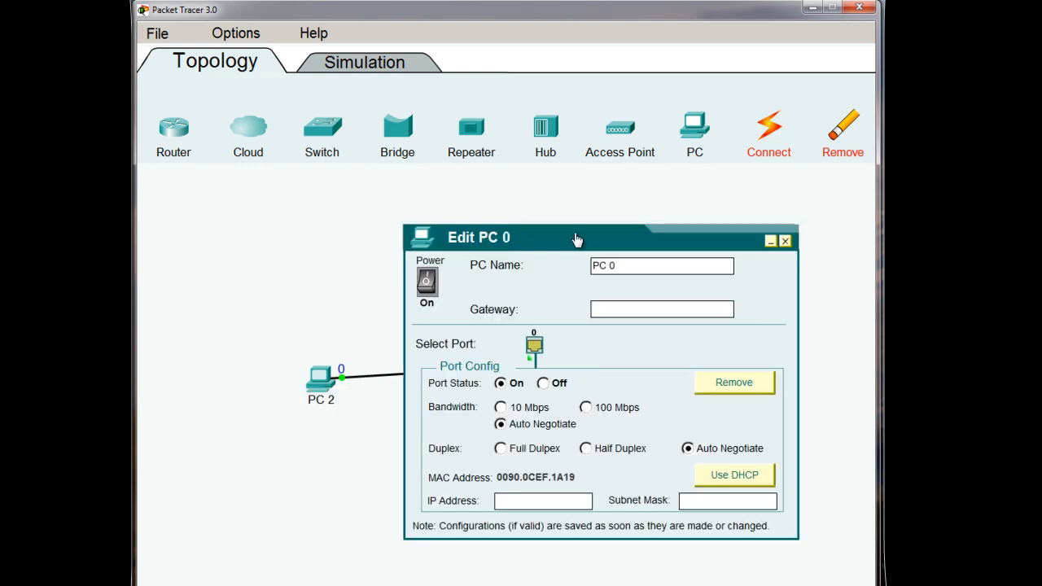
pyautogui.moveTo(574, 236); pyautogui.dragTo(441, 122)
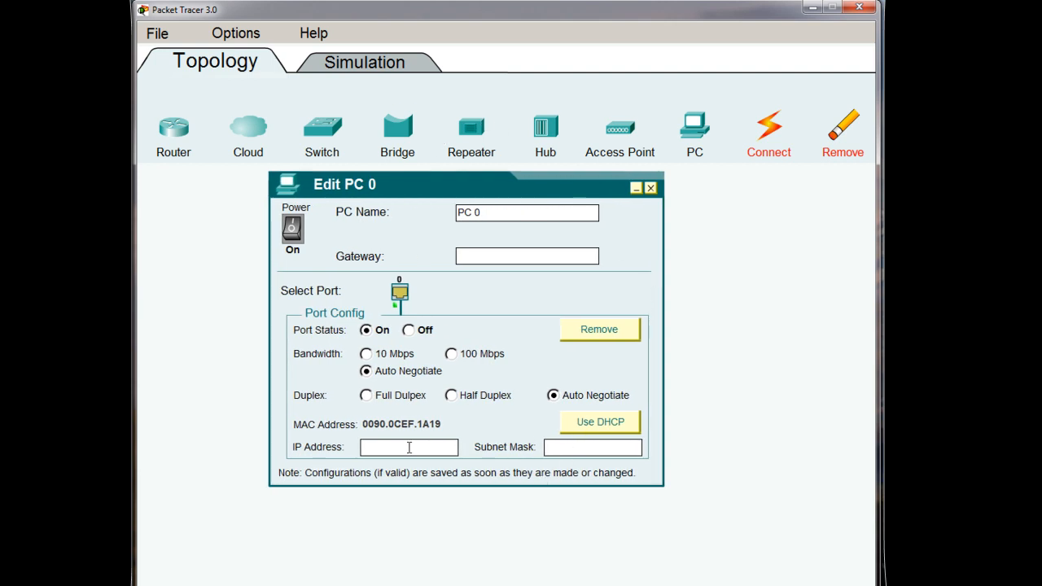
pyautogui.moveTo(443, 195); pyautogui.dragTo(629, 193)
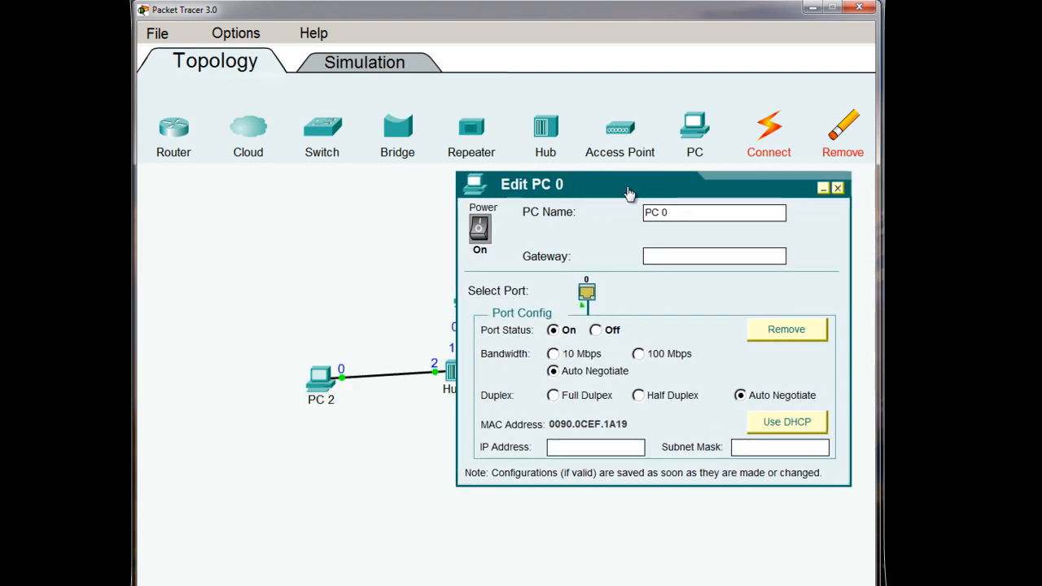
pyautogui.click(592, 446)
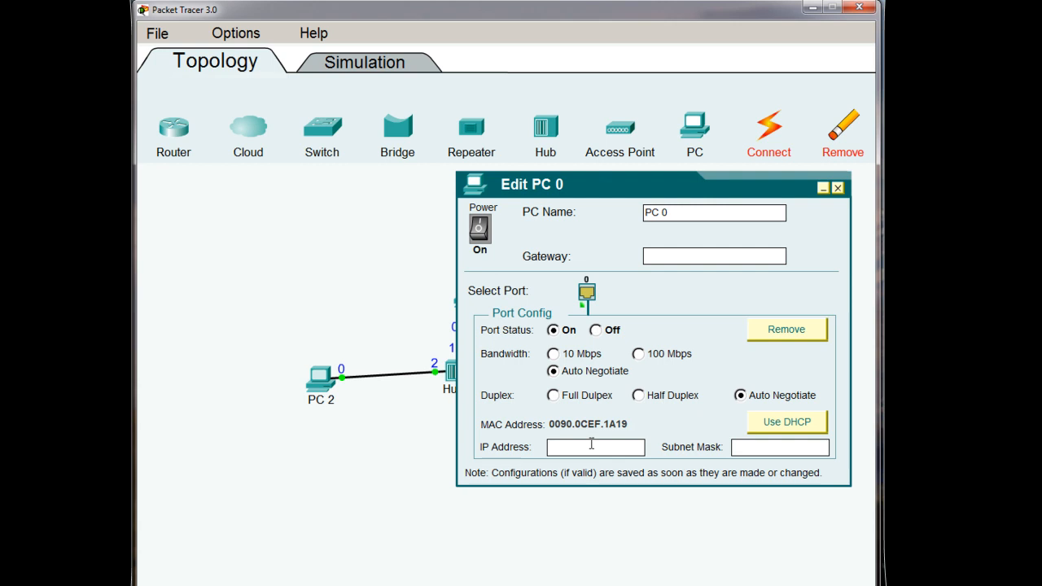
pyautogui.write('192.168.1.10')
# Set PC 0's subnet mask to 255.255.255.0 and close its configuration.
pyautogui.click(748, 449)
pyautogui.write('255.255255')
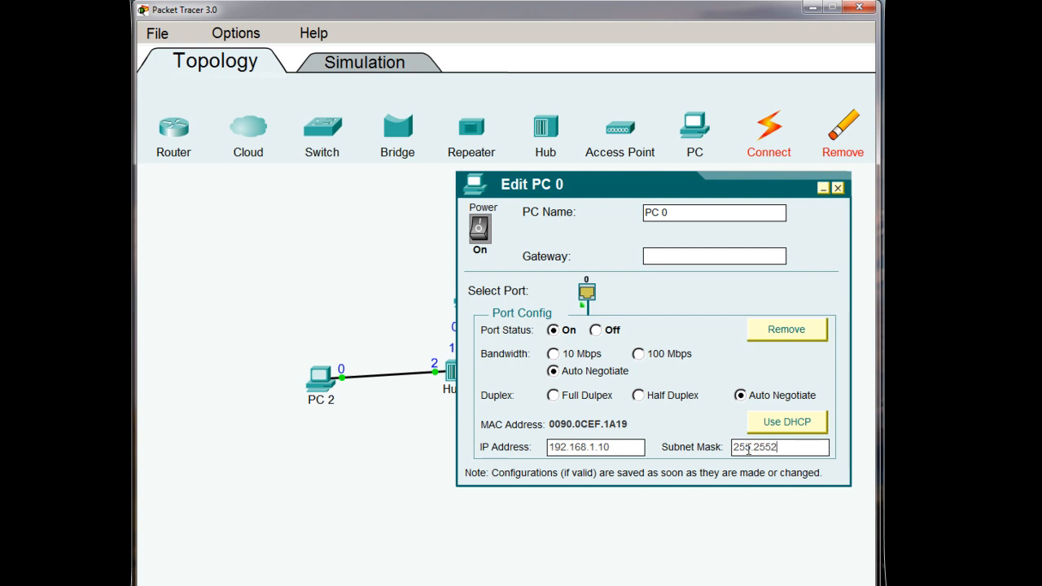
pyautogui.press('BackSpace')
pyautogui.press('BackSpace')
pyautogui.press('BackSpace')
pyautogui.write('.255.0')
pyautogui.moveTo(734, 447); pyautogui.dragTo(789, 447)
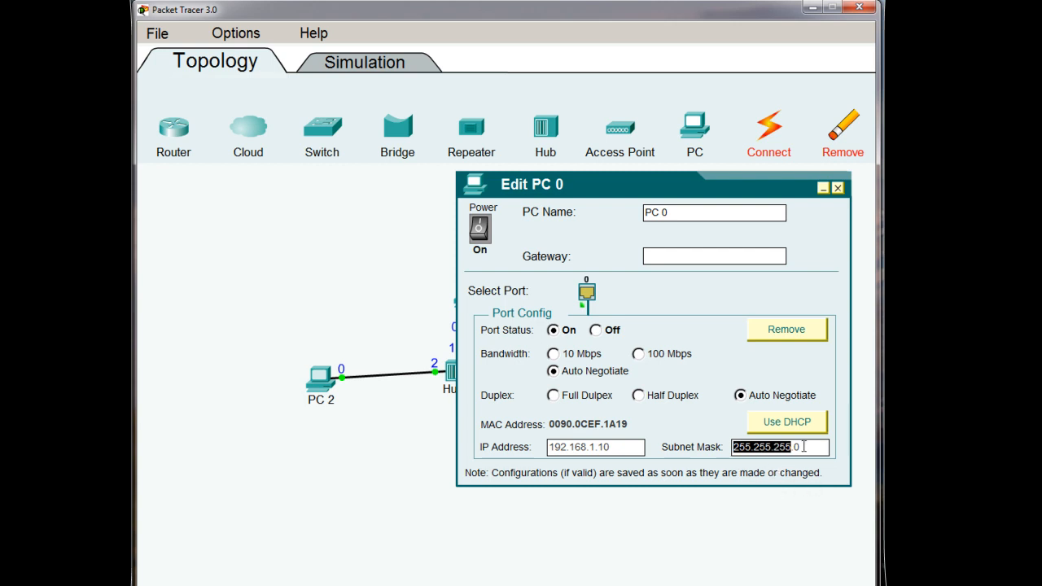
pyautogui.moveTo(804, 447); pyautogui.dragTo(796, 447)
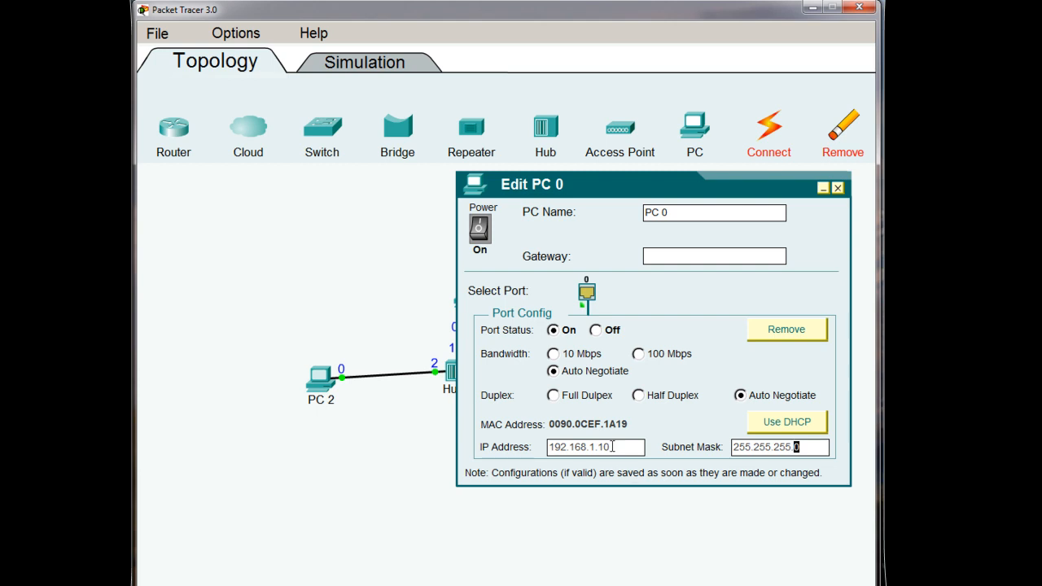
pyautogui.moveTo(610, 447); pyautogui.dragTo(600, 447)
pyautogui.click(839, 188)
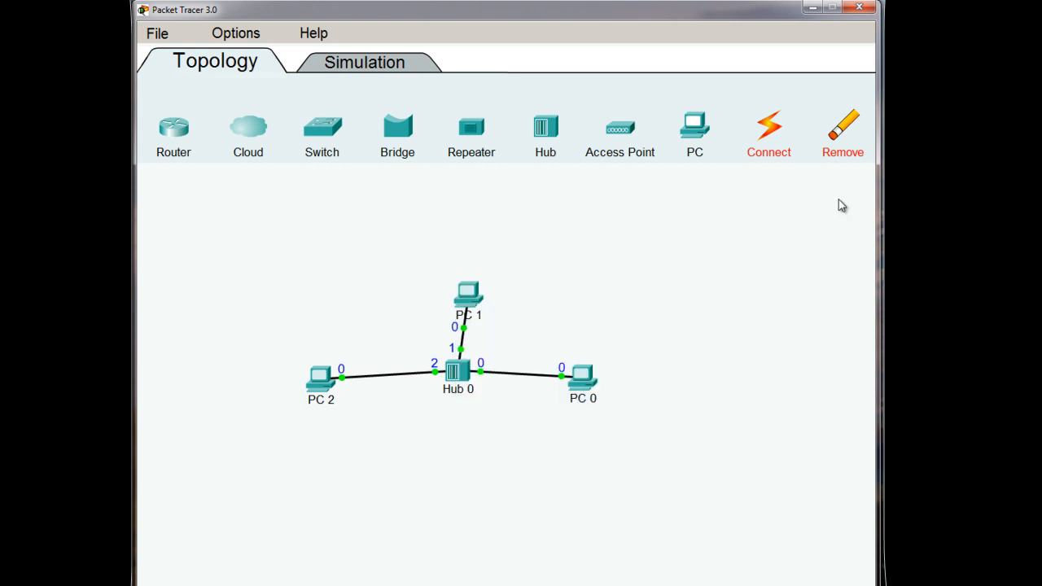
# Configure PC 1 with IP address 192.168.1.11 and subnet mask 255.255.255.0.
pyautogui.click(472, 295)
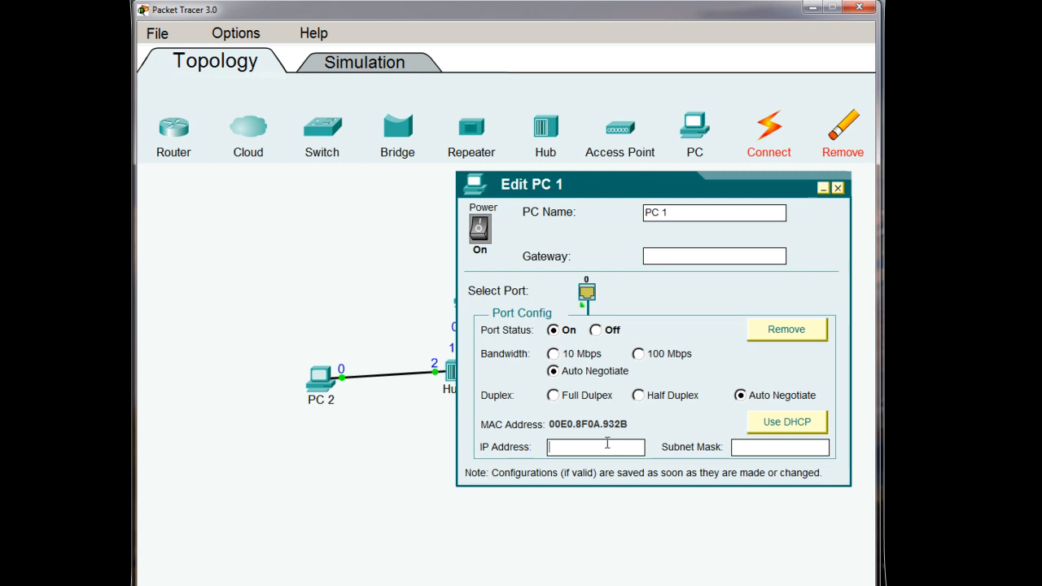
pyautogui.write('192.168')
pyautogui.write('.1.')
pyautogui.write('11')
pyautogui.write('255.255')
pyautogui.write('.255.0')
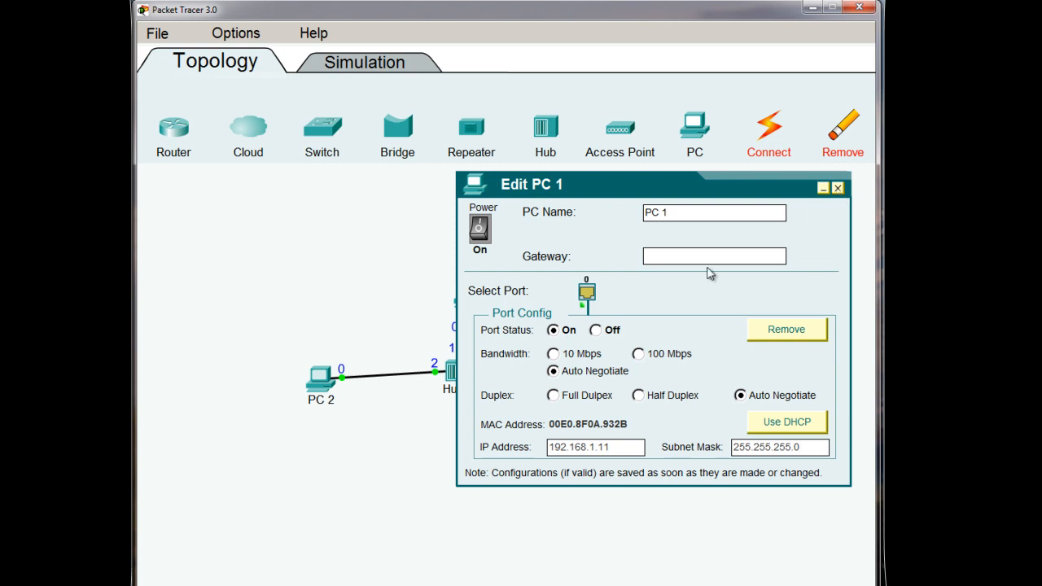
pyautogui.click(838, 188)
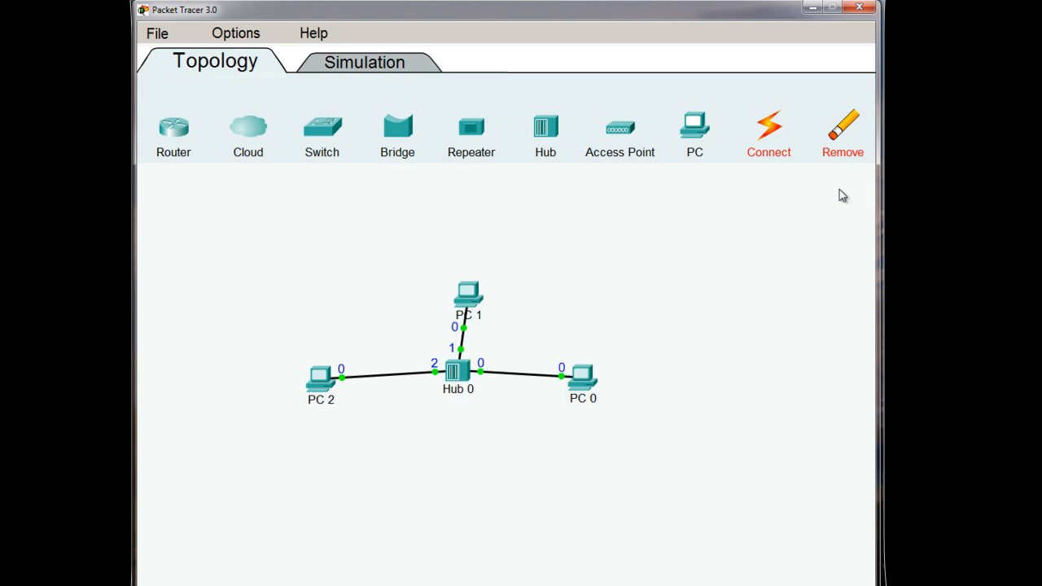
# Configure PC 2 with IP address 192.168.1.12 and subnet mask 255.255.255.0.
pyautogui.click(324, 383)
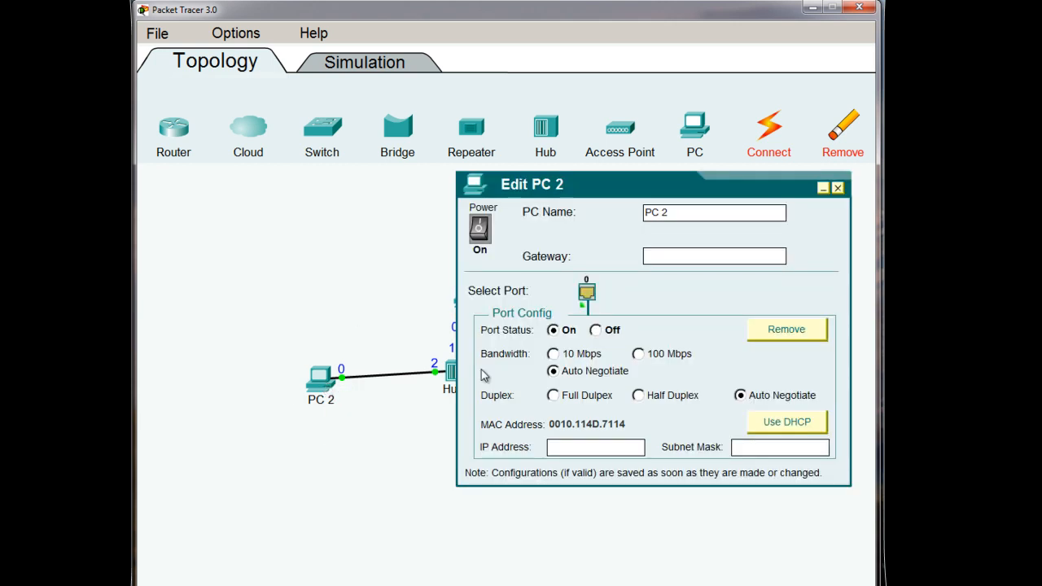
pyautogui.write('192.168.1.12')
pyautogui.click(768, 448)
pyautogui.write('255.255.255.0')
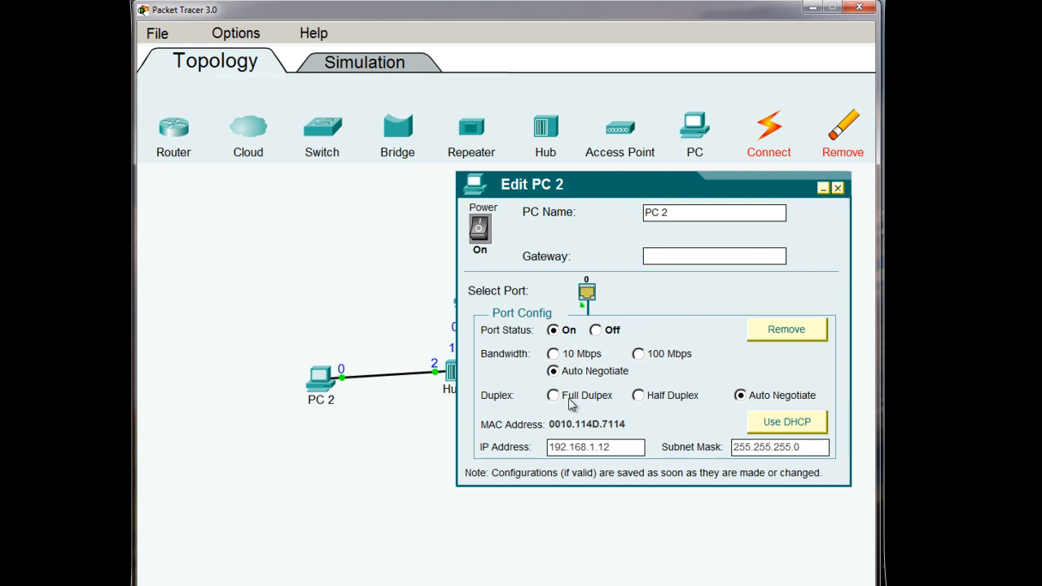
# Try PC 2's port status off and on and its 10 and 100 Mbps bandwidths, restore Auto Negotiate, and close the configuration.
pyautogui.click(600, 332)
pyautogui.click(554, 329)
pyautogui.click(555, 355)
pyautogui.click(638, 354)
pyautogui.click(554, 355)
pyautogui.click(638, 354)
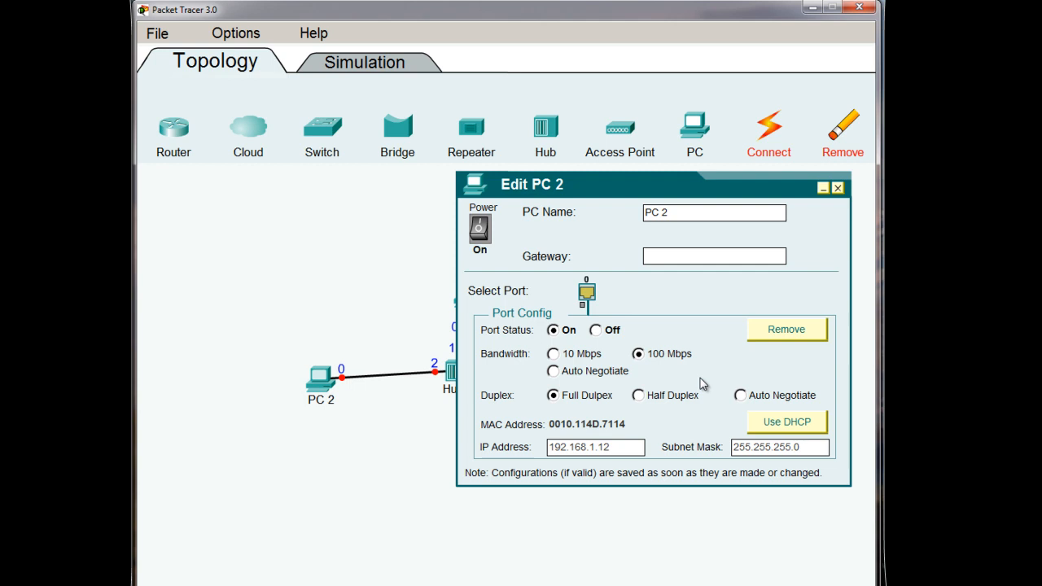
pyautogui.click(553, 371)
pyautogui.click(836, 190)
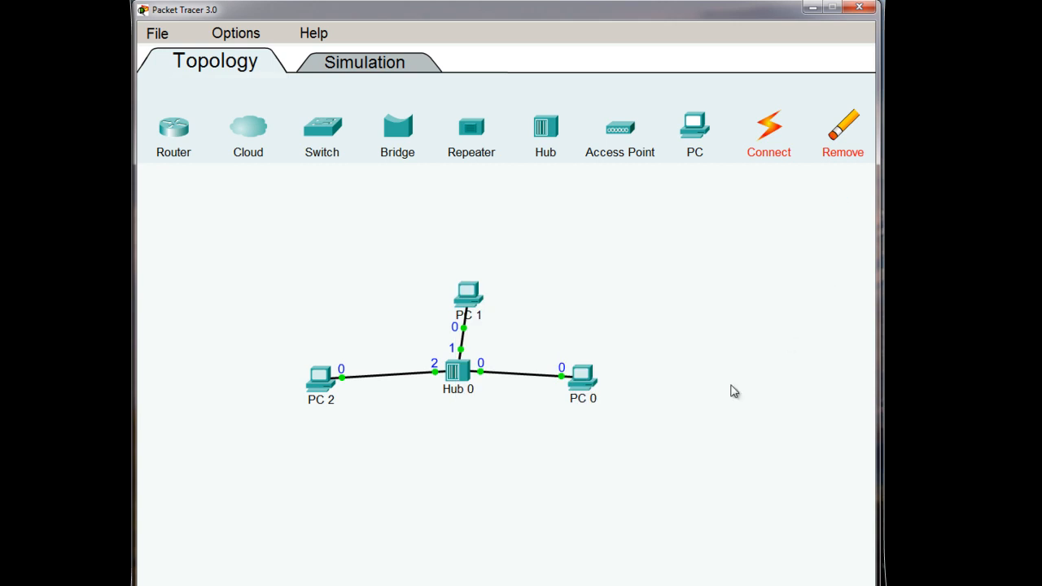
# In simulation mode, add a packet from PC 0 to PC 2 and play the simulation.
pyautogui.moveTo(581, 376)
pyautogui.click(368, 69)
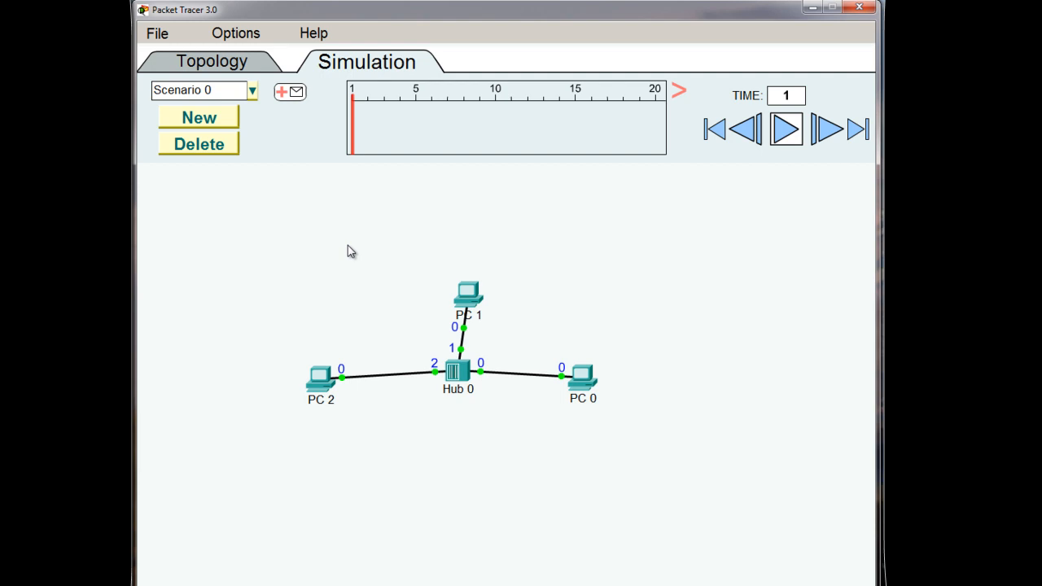
pyautogui.click(289, 93)
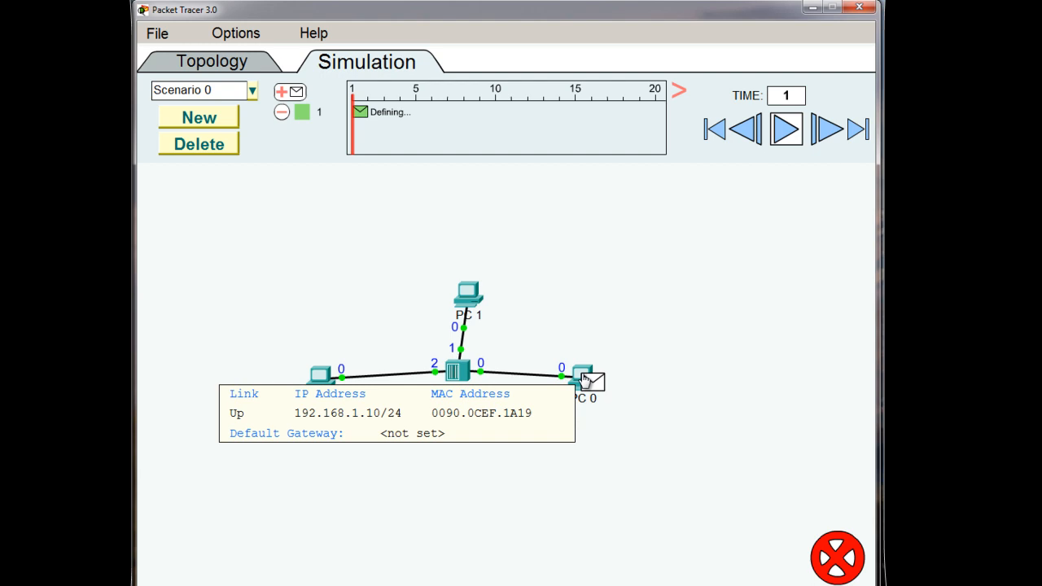
pyautogui.click(584, 379)
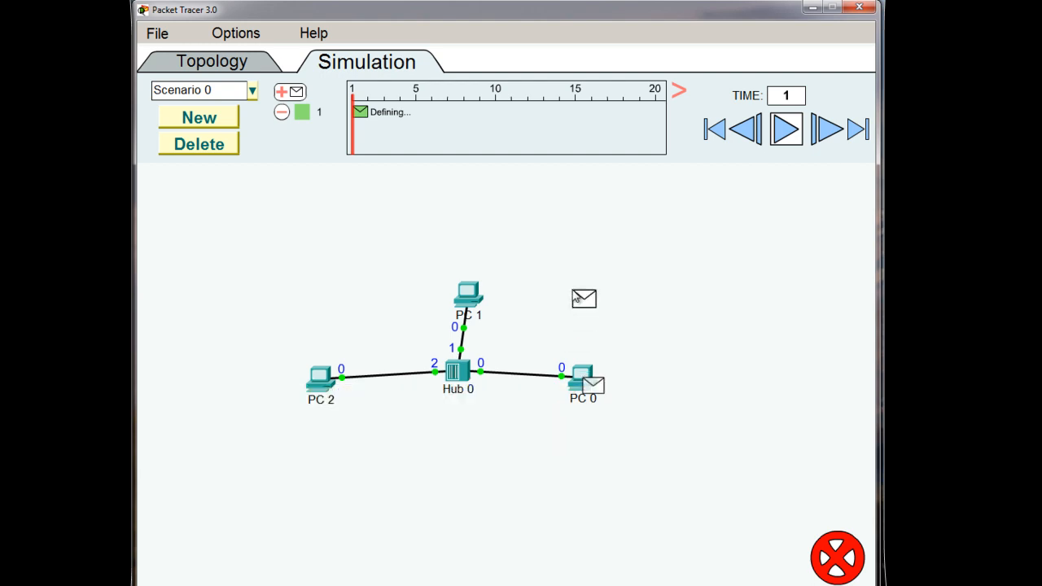
pyautogui.click(319, 380)
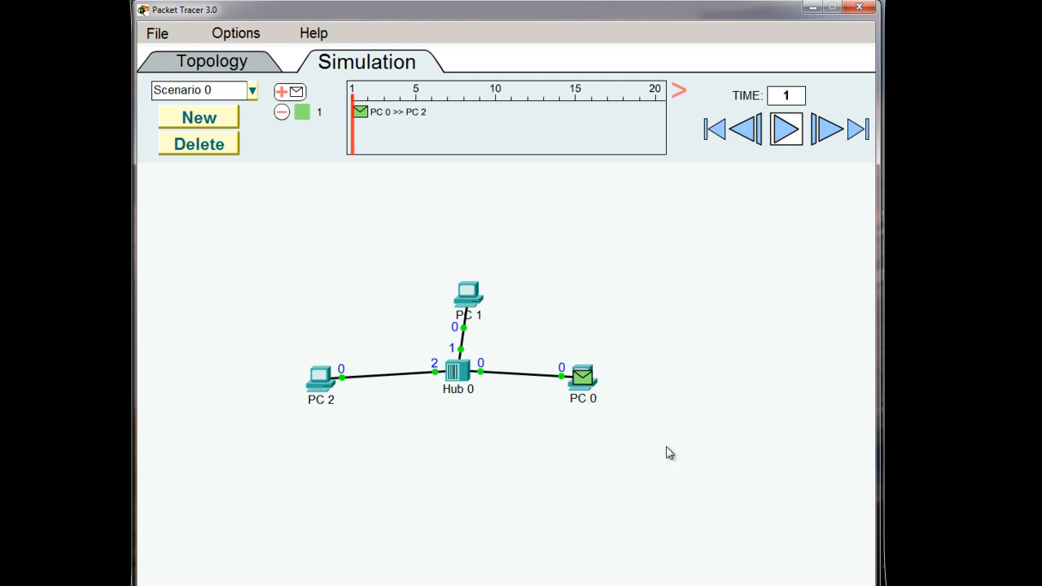
pyautogui.moveTo(463, 376)
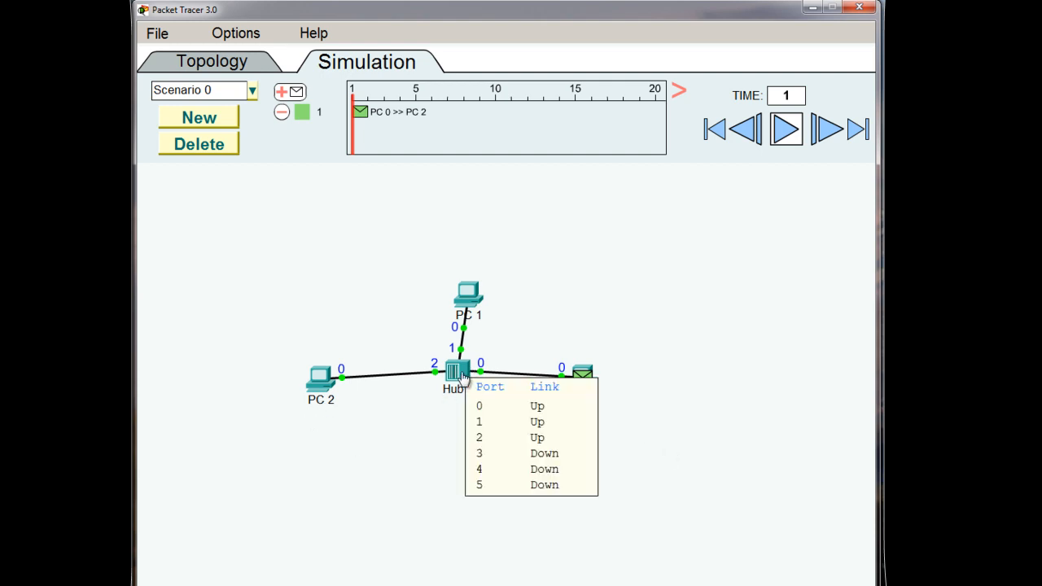
pyautogui.click(785, 130)
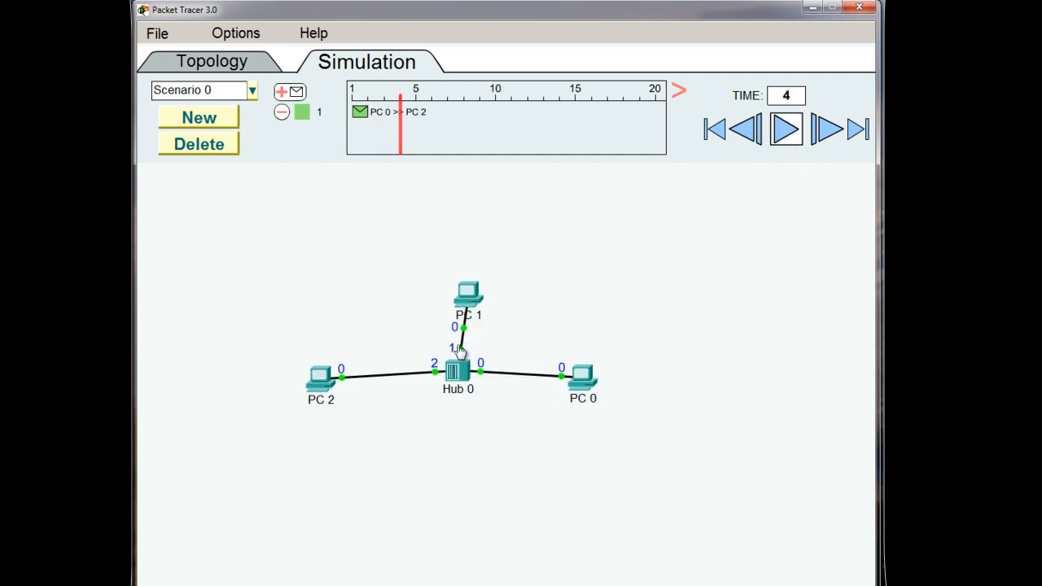
# Rewind the simulation to the start and replay the packet from PC 0 to PC 2.
pyautogui.click(715, 128)
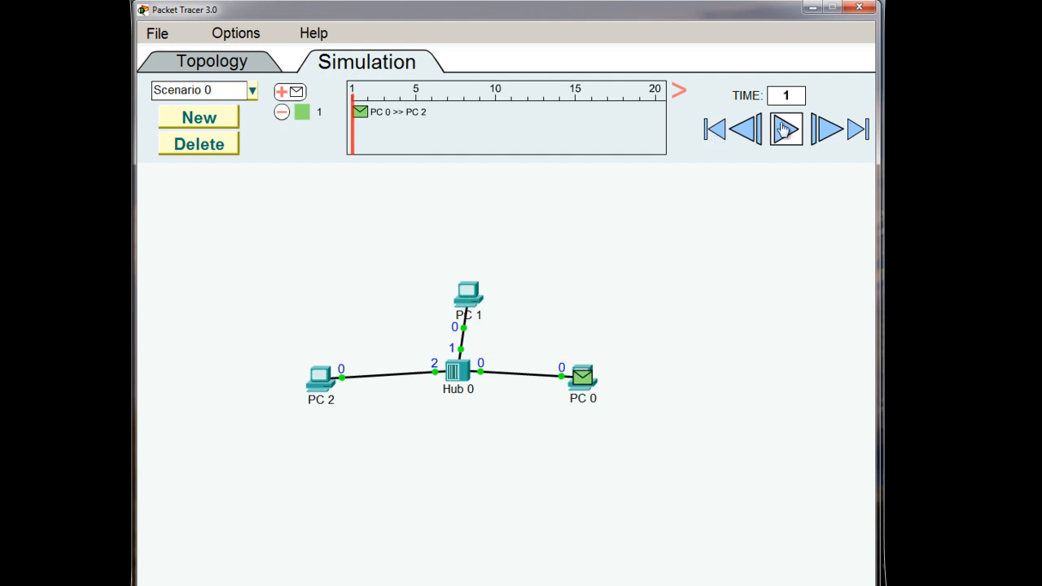
pyautogui.click(783, 130)
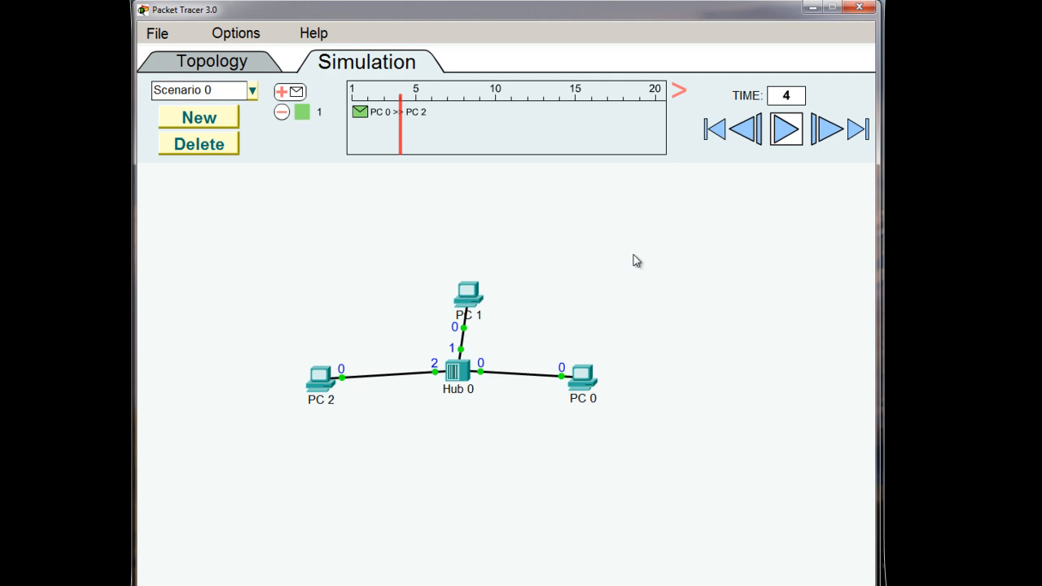
pyautogui.moveTo(464, 295)
# Add two more PCs to the topology, one on each side of PC 1.
pyautogui.click(221, 69)
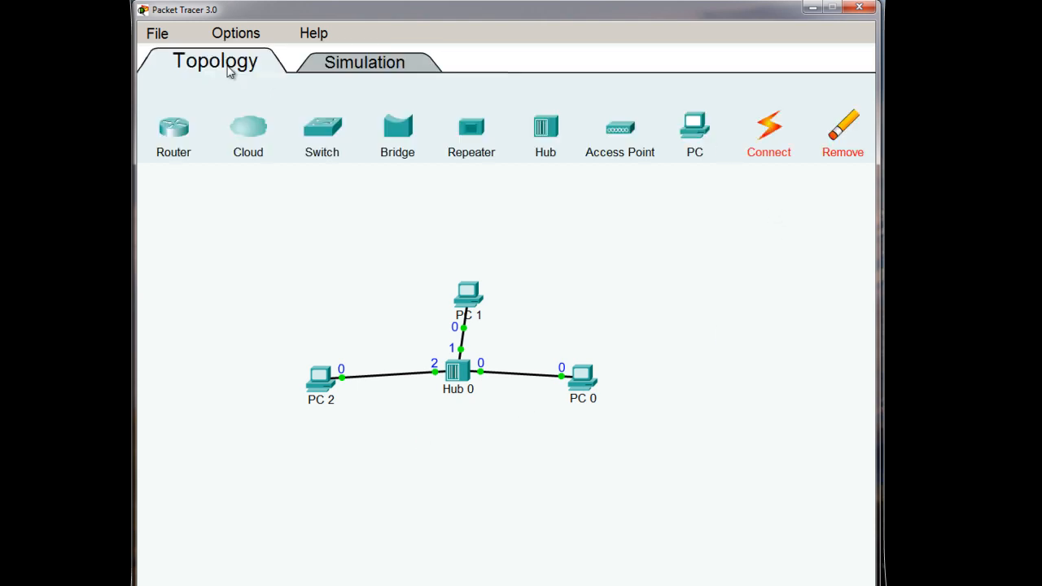
pyautogui.click(696, 153)
pyautogui.click(567, 292)
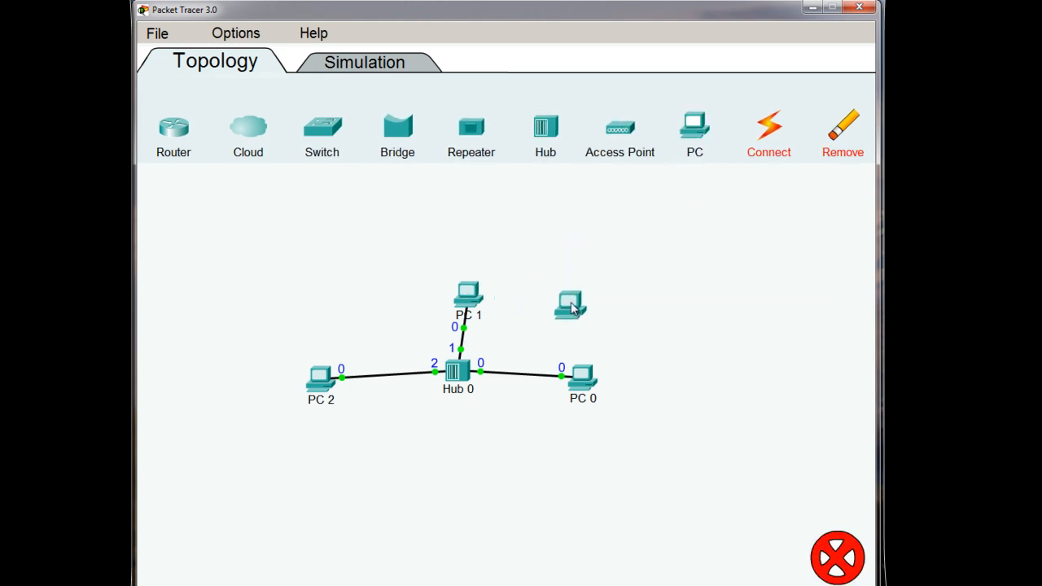
pyautogui.click(692, 134)
pyautogui.click(375, 306)
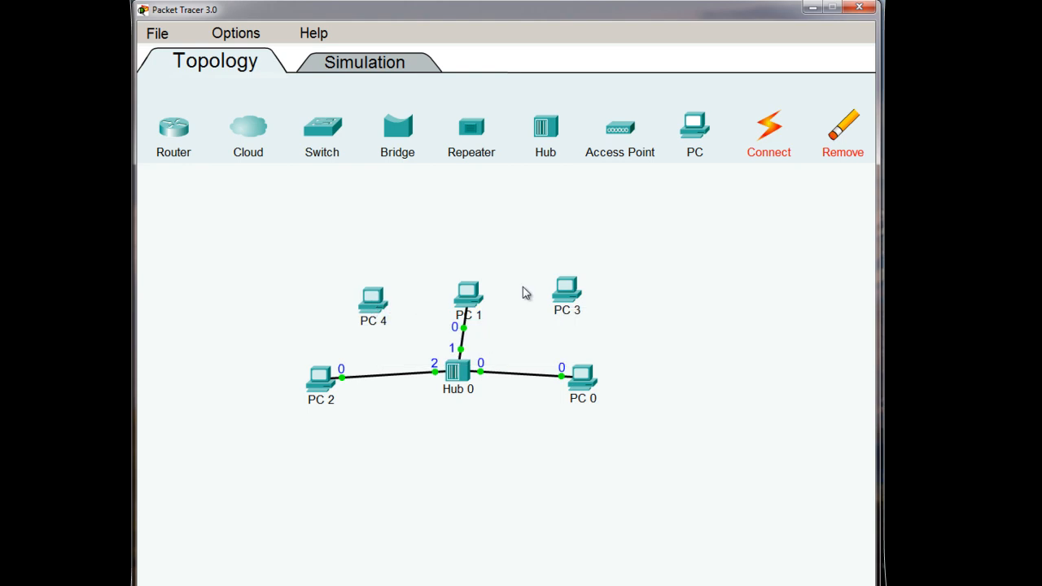
# Connect both PC 3 and PC 4 to Hub 0.
pyautogui.click(768, 134)
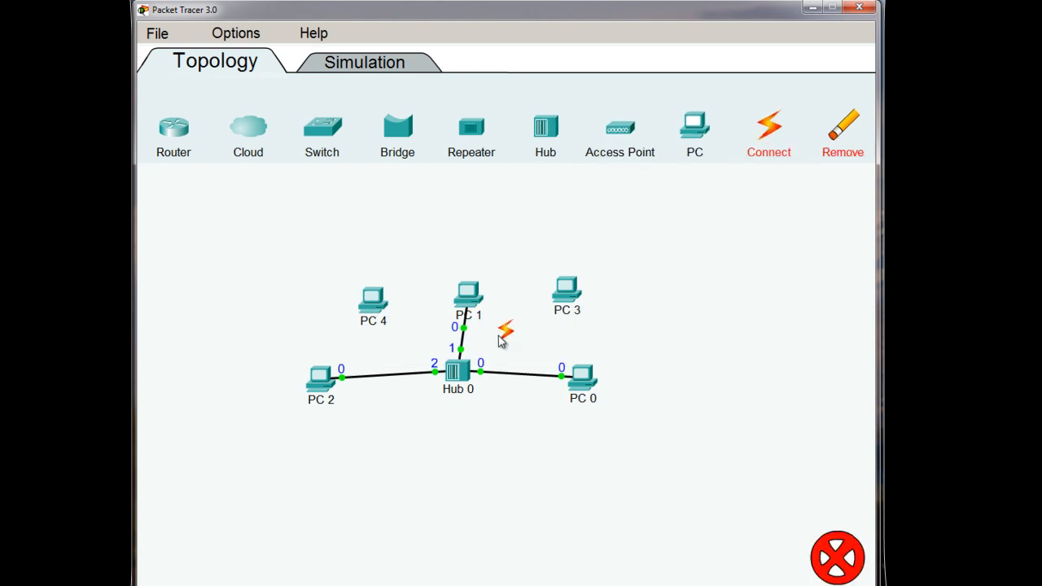
pyautogui.click(459, 368)
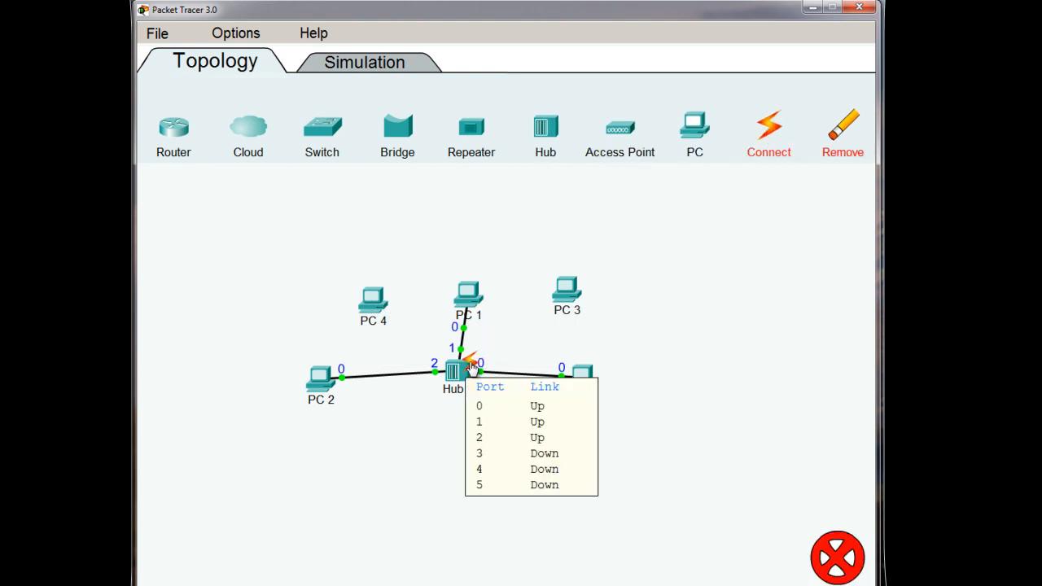
pyautogui.click(567, 291)
pyautogui.click(460, 371)
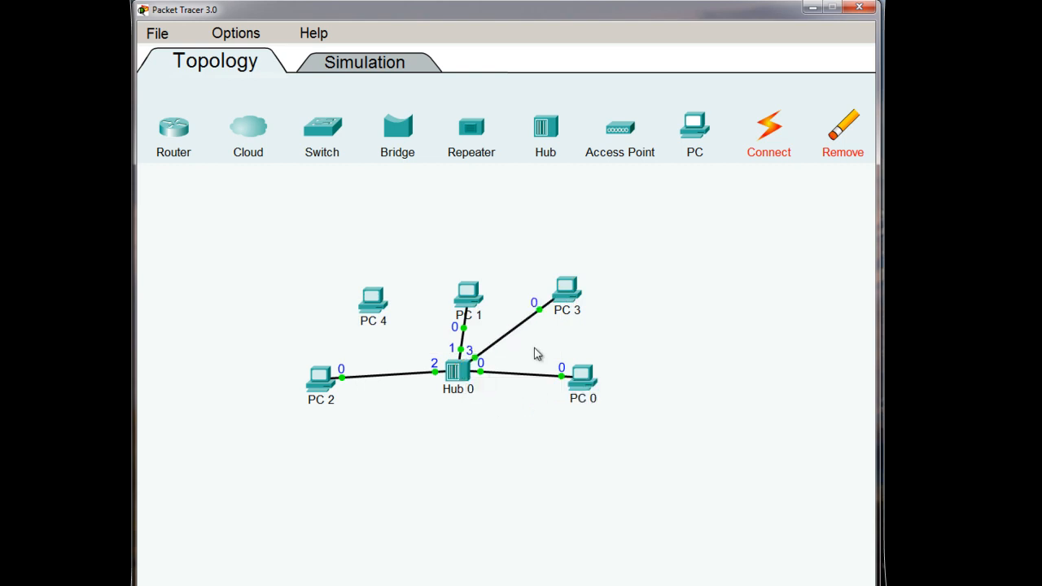
pyautogui.click(769, 134)
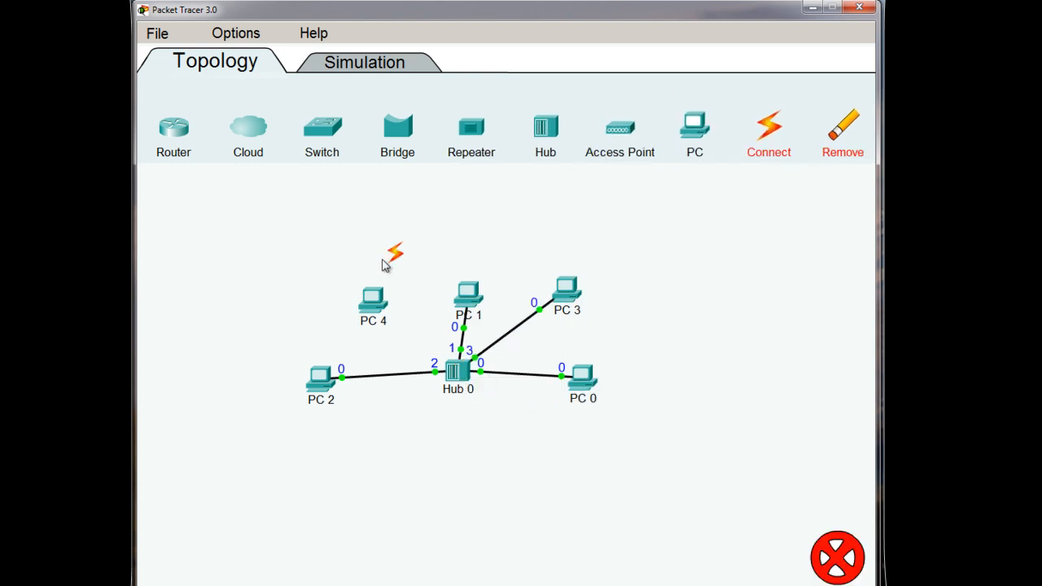
pyautogui.click(370, 300)
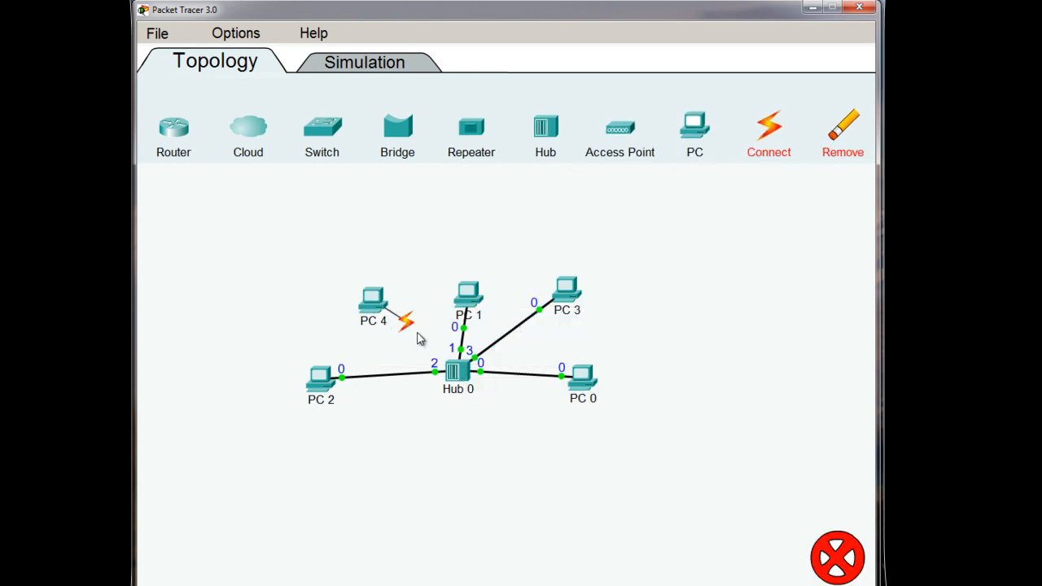
pyautogui.click(456, 373)
# Configure PC 3 with IP address 192.168.1.13 and subnet mask 255.255.255.0.
pyautogui.click(570, 291)
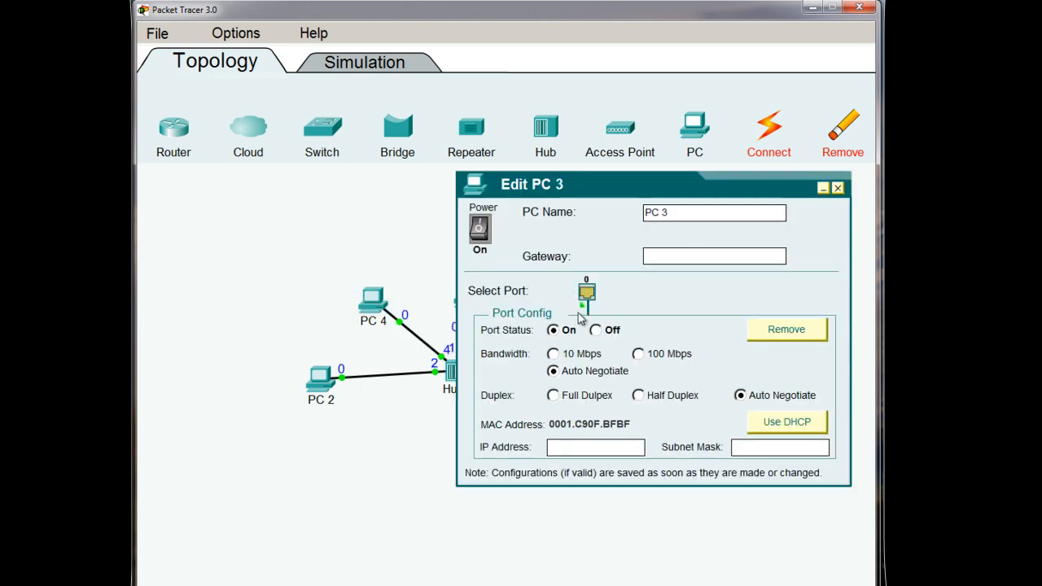
pyautogui.write('1921')
pyautogui.press('BackSpace')
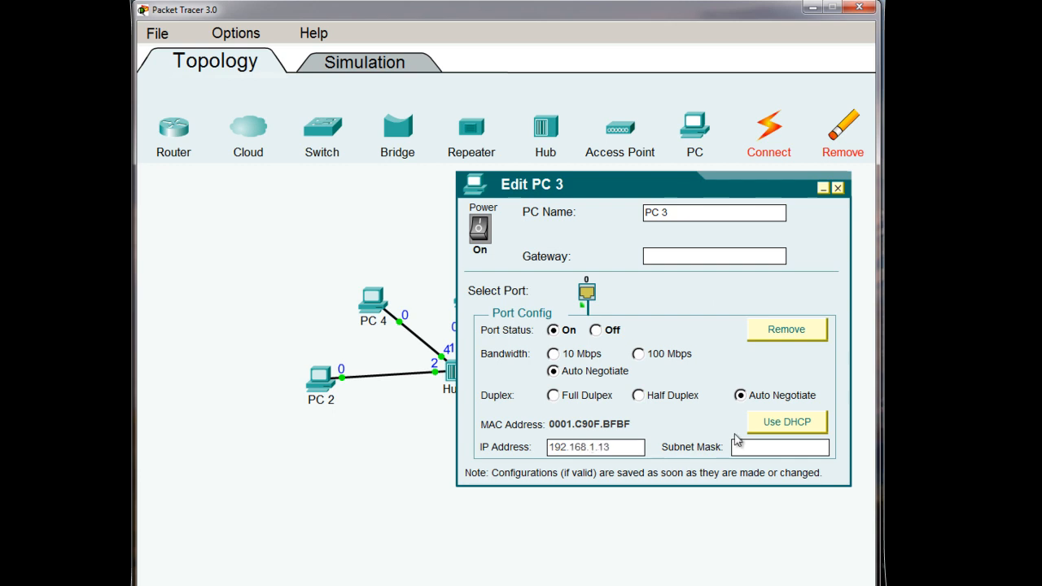
pyautogui.write('255.255.255.0')
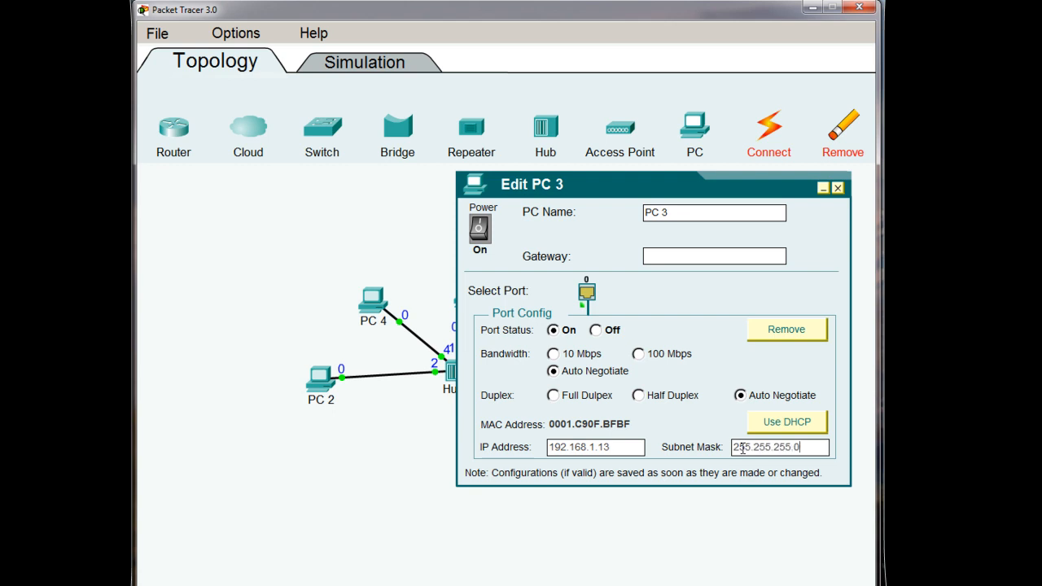
pyautogui.click(838, 188)
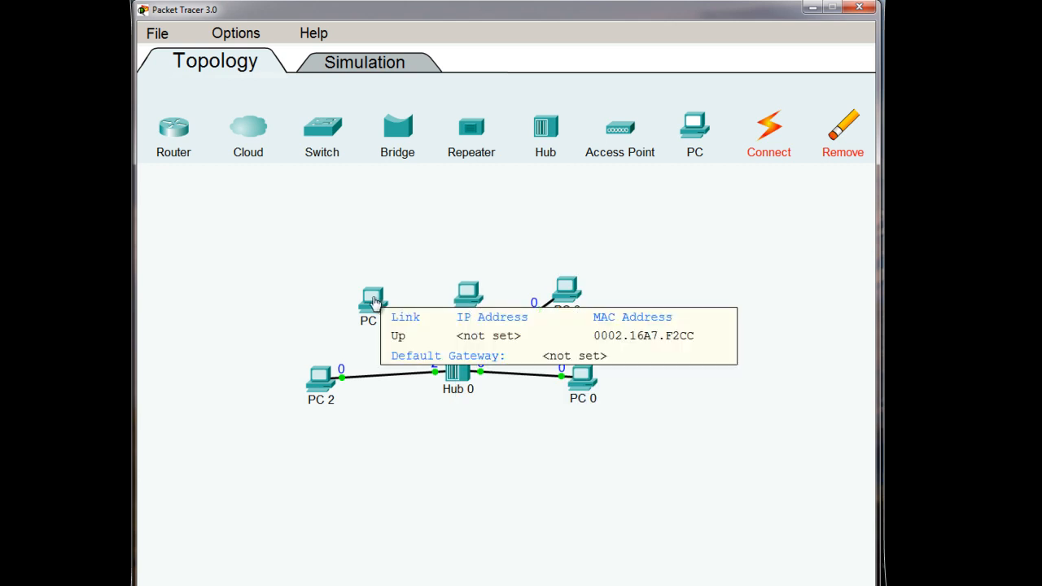
# Configure PC 4 with IP address 192.168.1.14 and subnet mask 255.255.255.0.
pyautogui.click(374, 301)
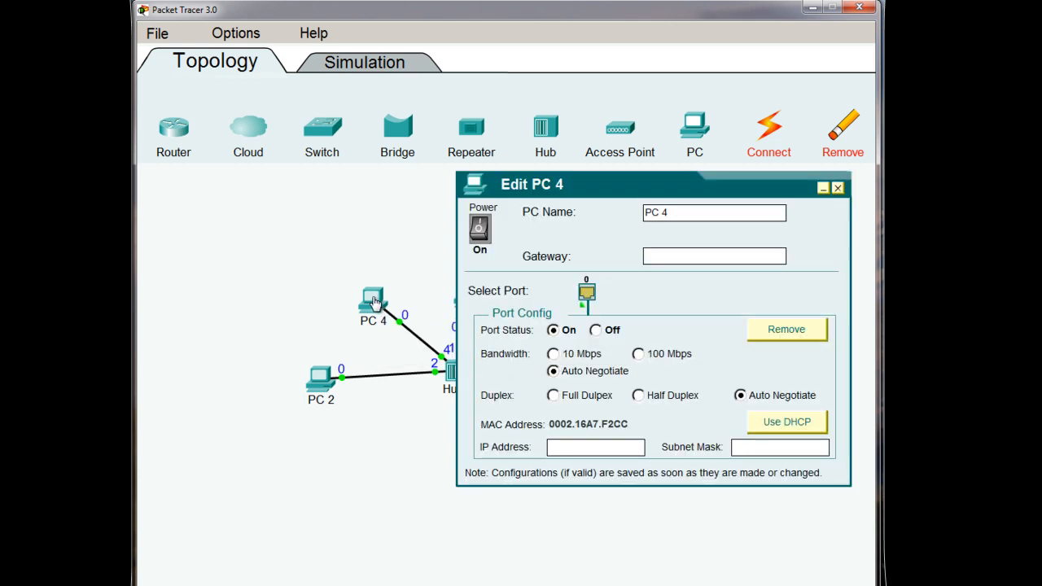
pyautogui.click(561, 446)
pyautogui.write('1921')
pyautogui.click(763, 447)
pyautogui.write('255.255.255.0')
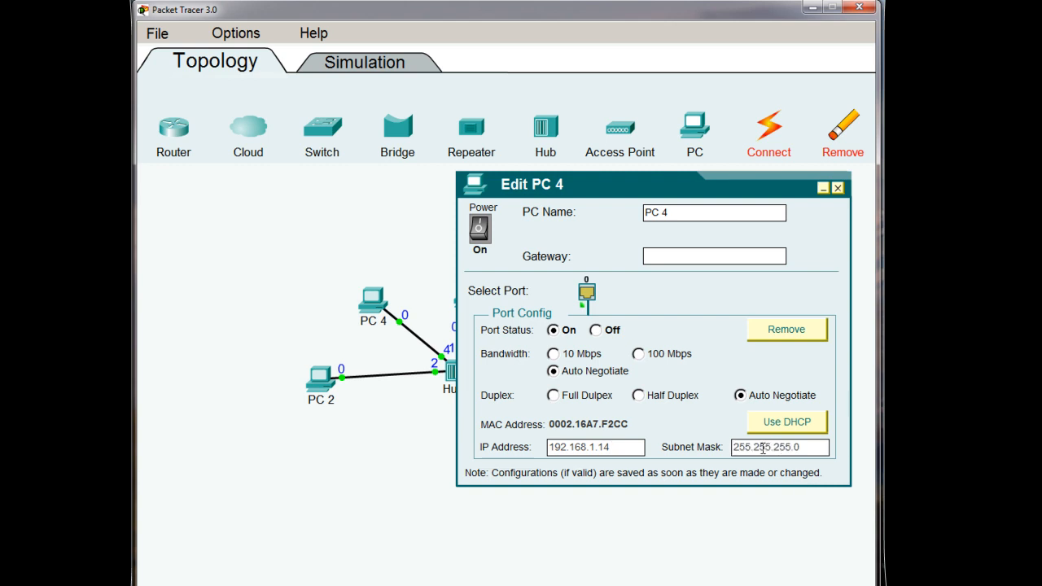
pyautogui.click(836, 187)
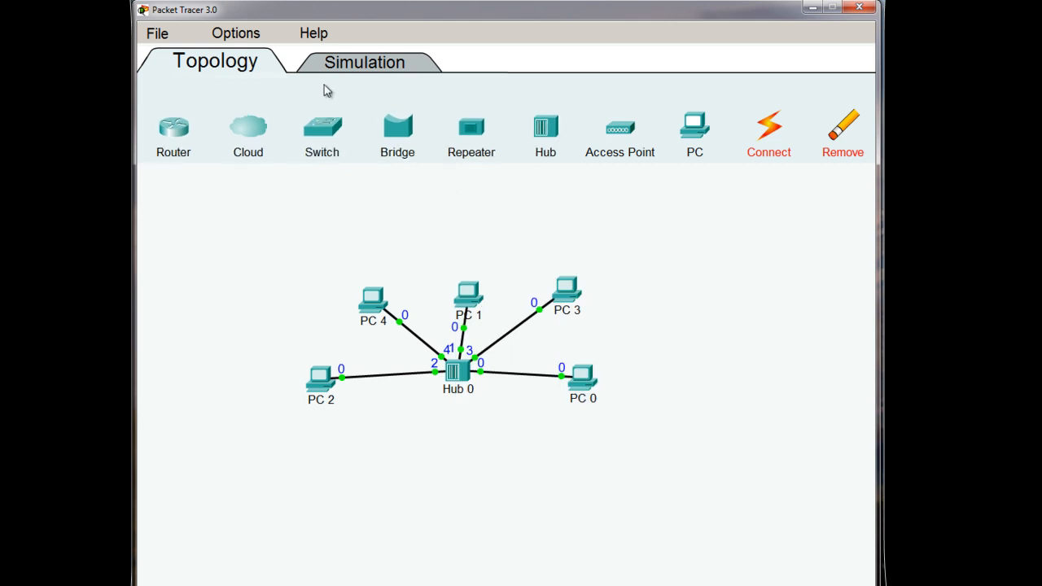
# Play the PC 0 to PC 2 packet simulation on the five-PC network, and replay it twice from the start.
pyautogui.click(350, 73)
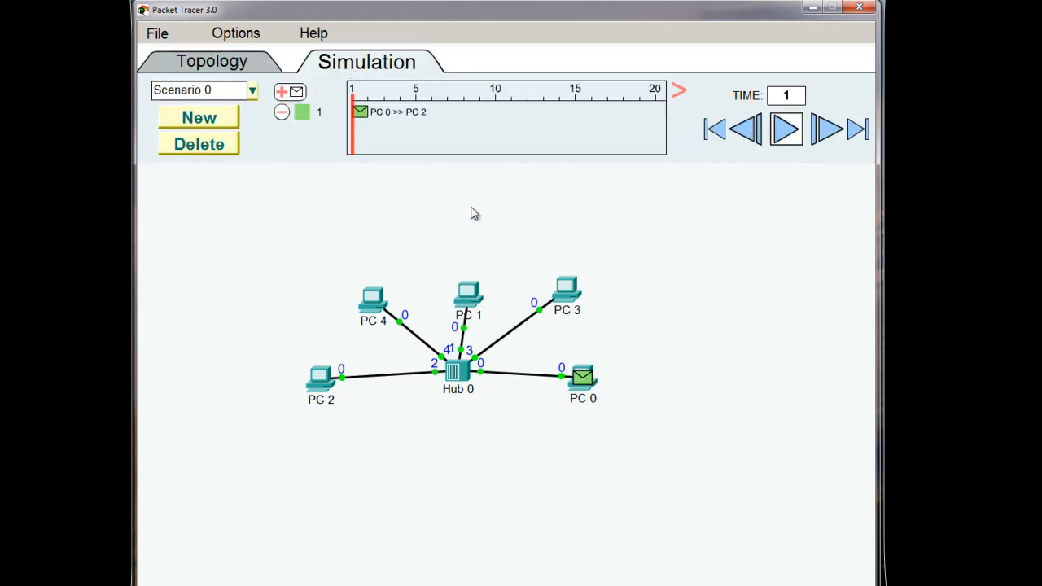
pyautogui.click(786, 128)
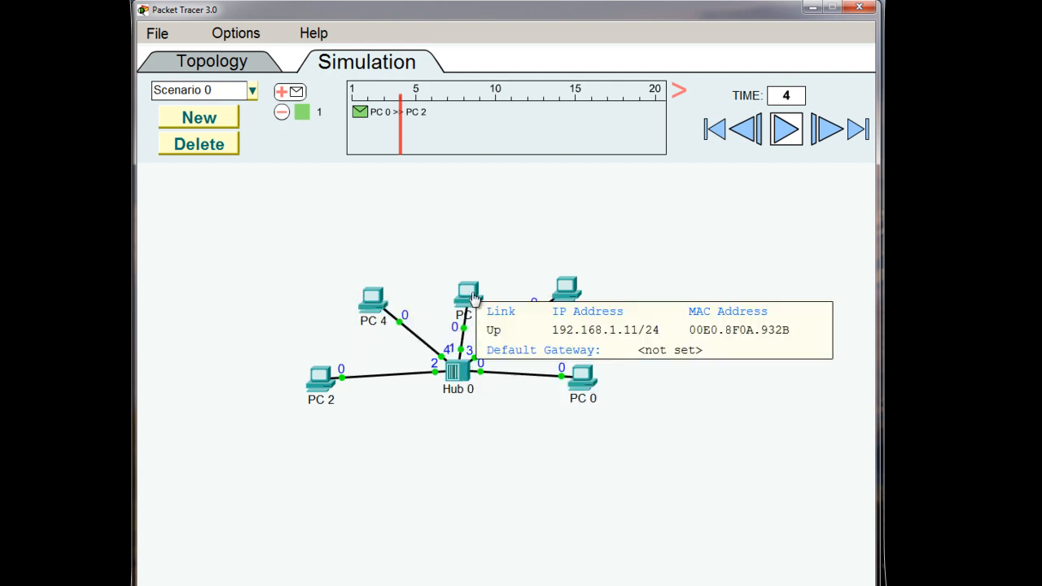
pyautogui.click(716, 131)
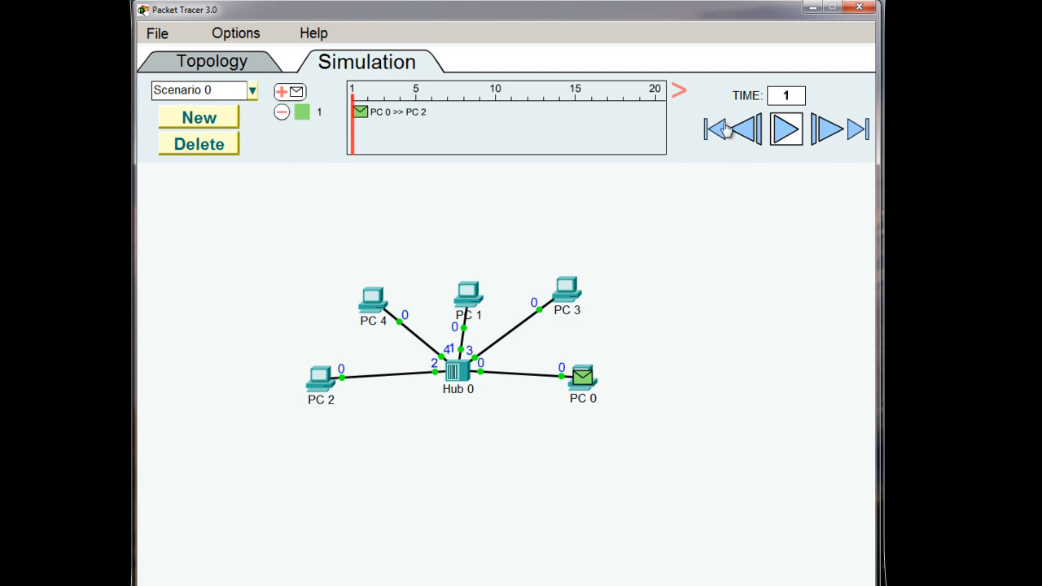
pyautogui.click(787, 130)
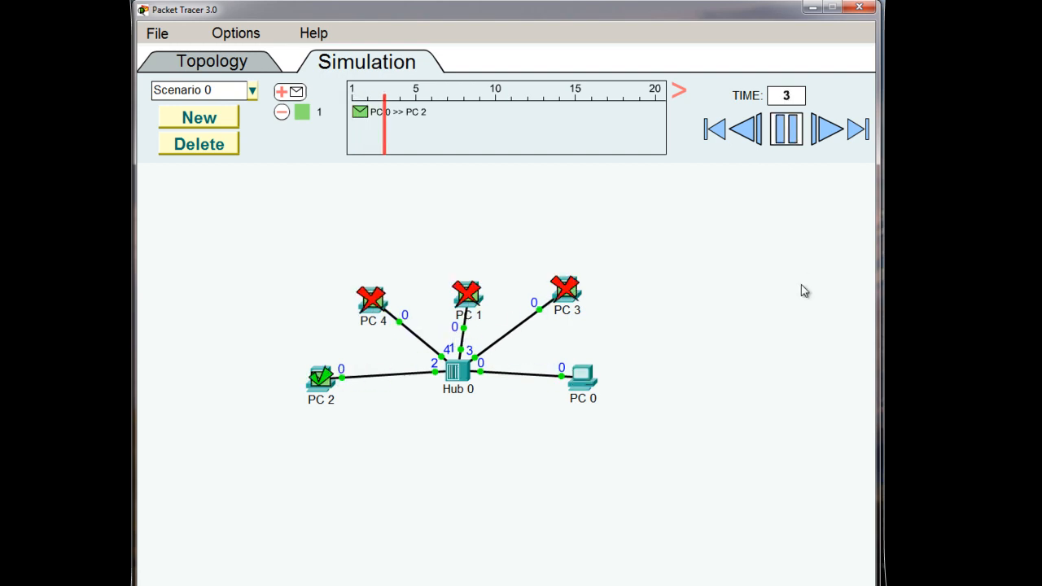
pyautogui.click(712, 131)
pyautogui.click(782, 132)
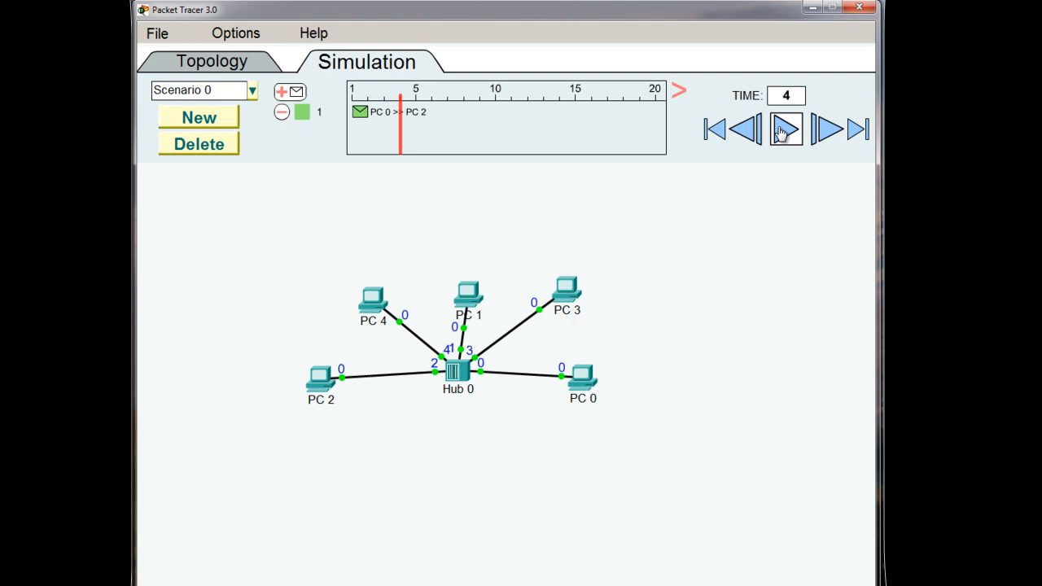
# Return to the topology and examine Hub 0's port configuration, closing it without changing any port.
pyautogui.click(204, 63)
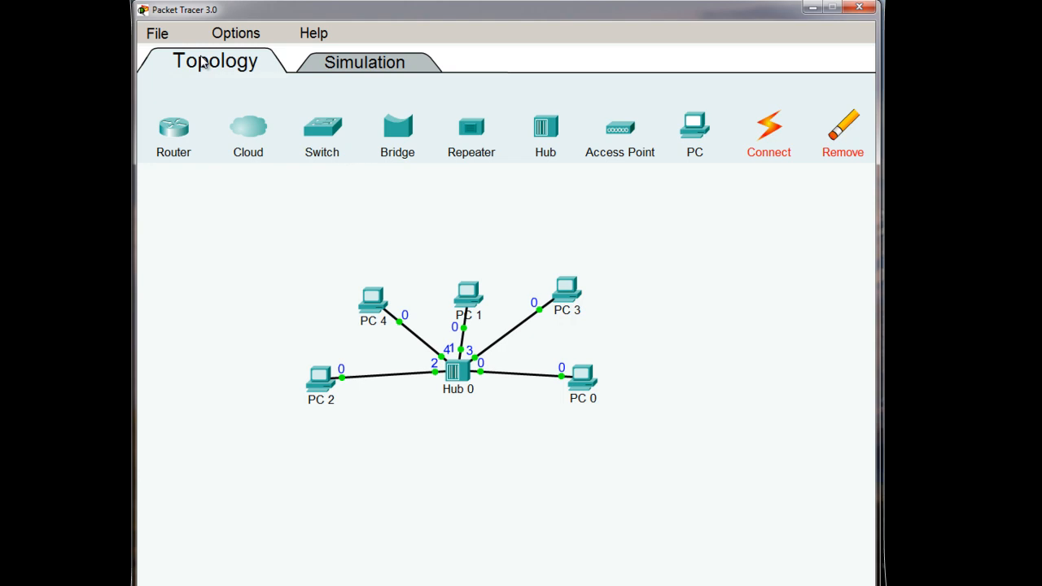
pyautogui.click(454, 374)
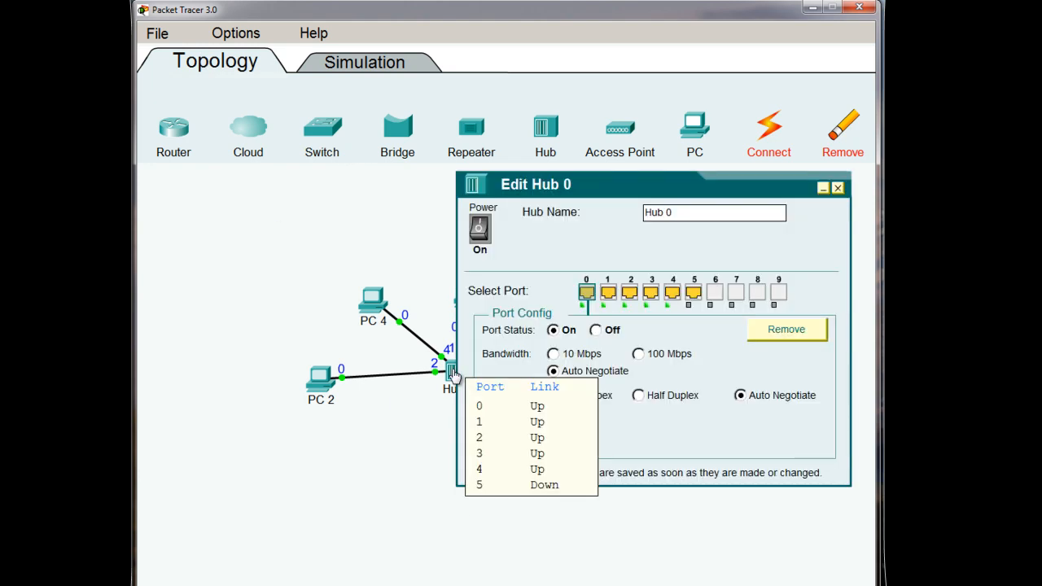
pyautogui.moveTo(590, 196); pyautogui.dragTo(419, 195)
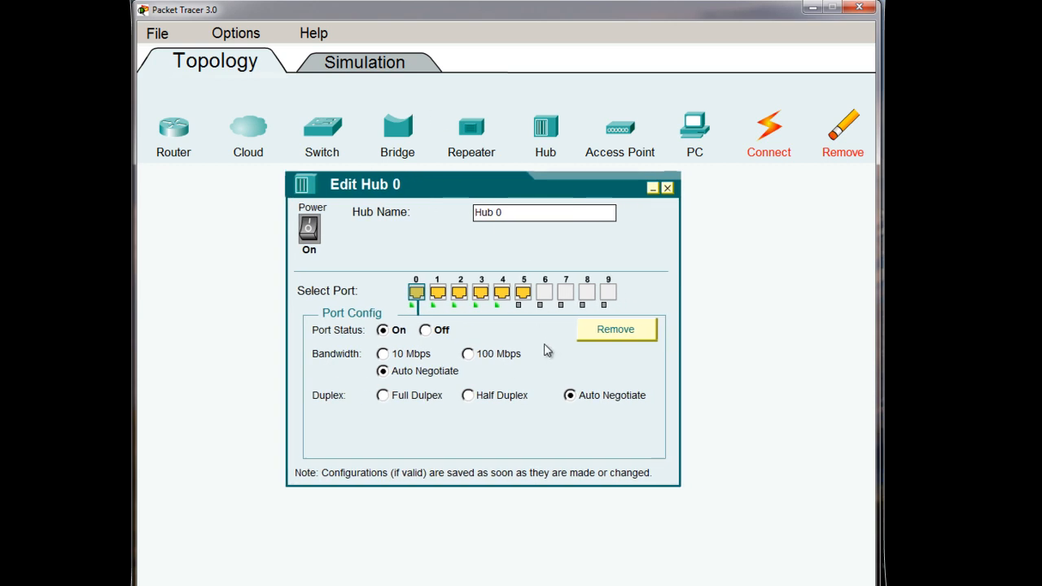
pyautogui.click(667, 188)
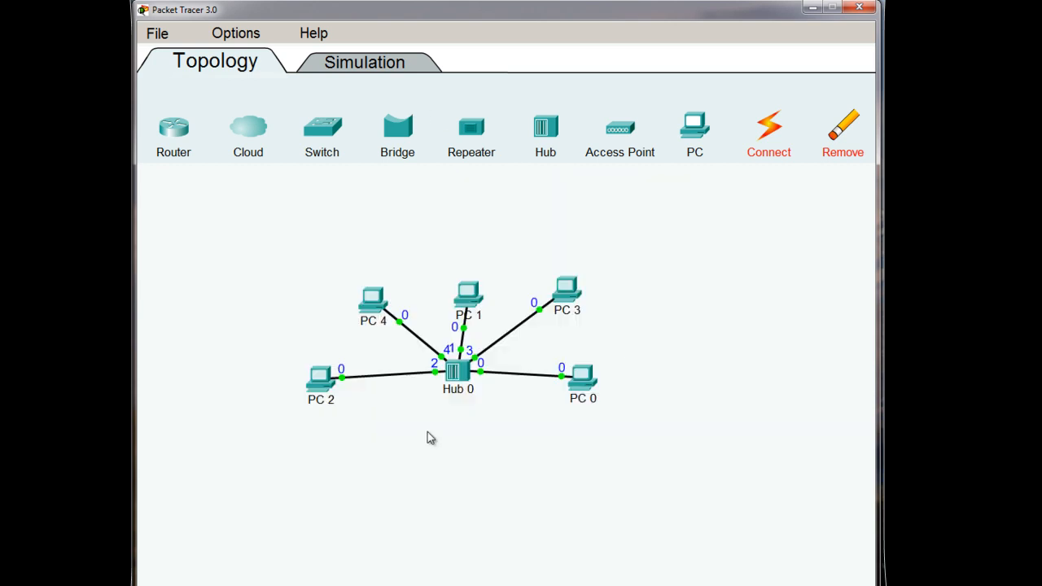
pyautogui.click(453, 373)
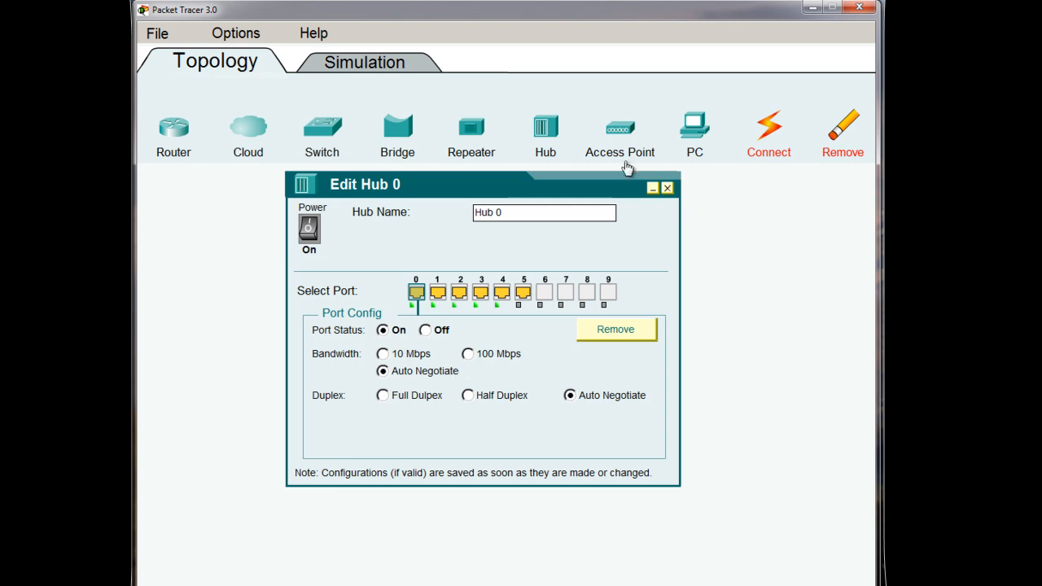
pyautogui.click(666, 188)
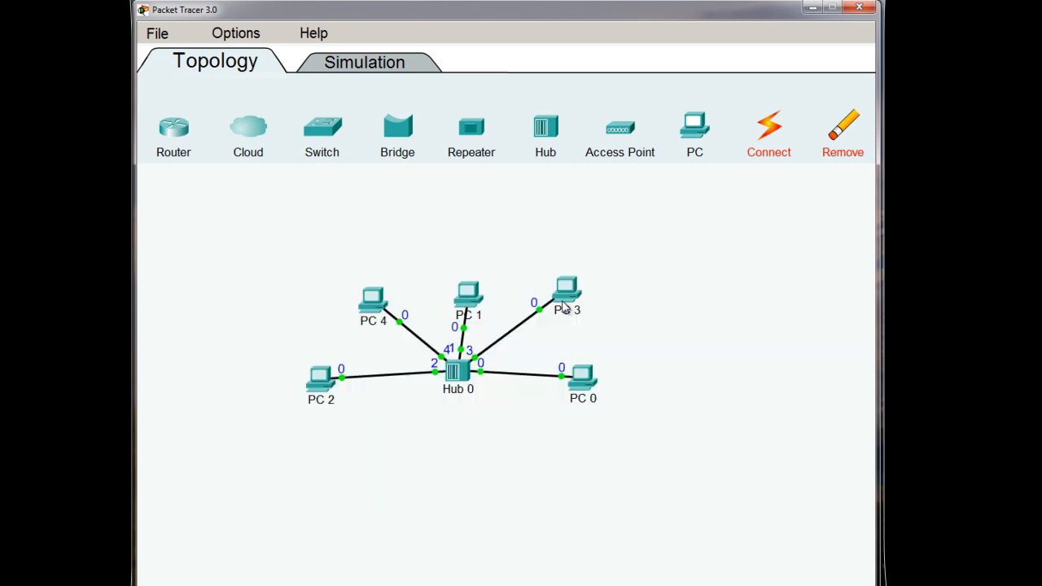
# Remove ports 0 through 5 from Hub 0 and close its configuration.
pyautogui.click(459, 372)
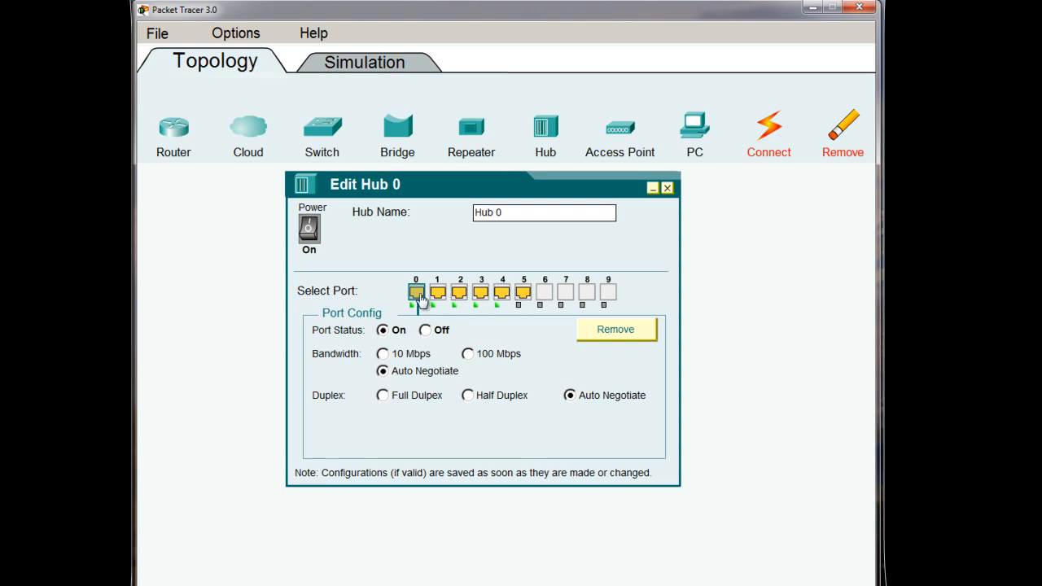
pyautogui.click(602, 330)
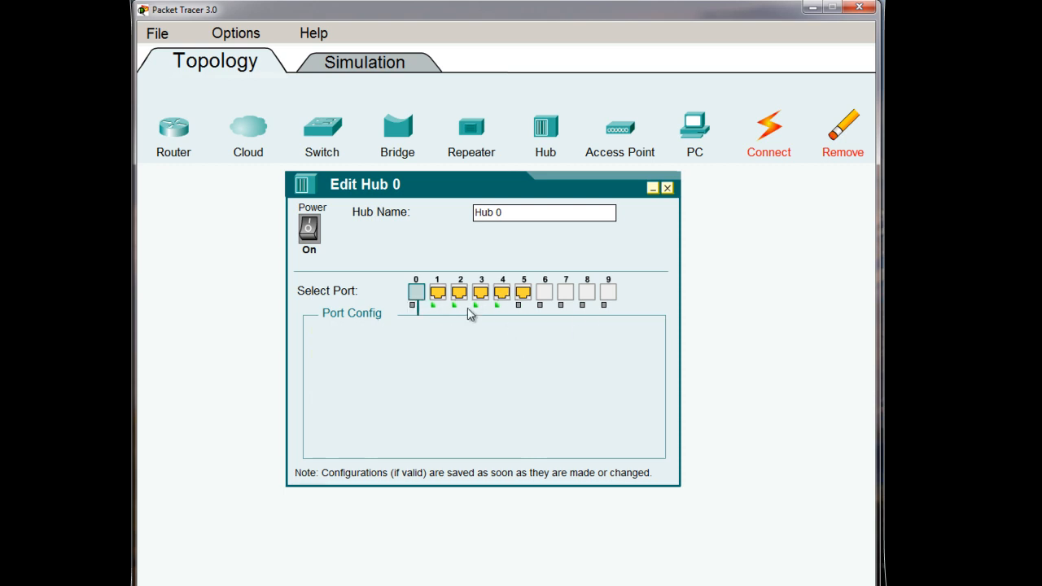
pyautogui.click(437, 293)
pyautogui.click(607, 329)
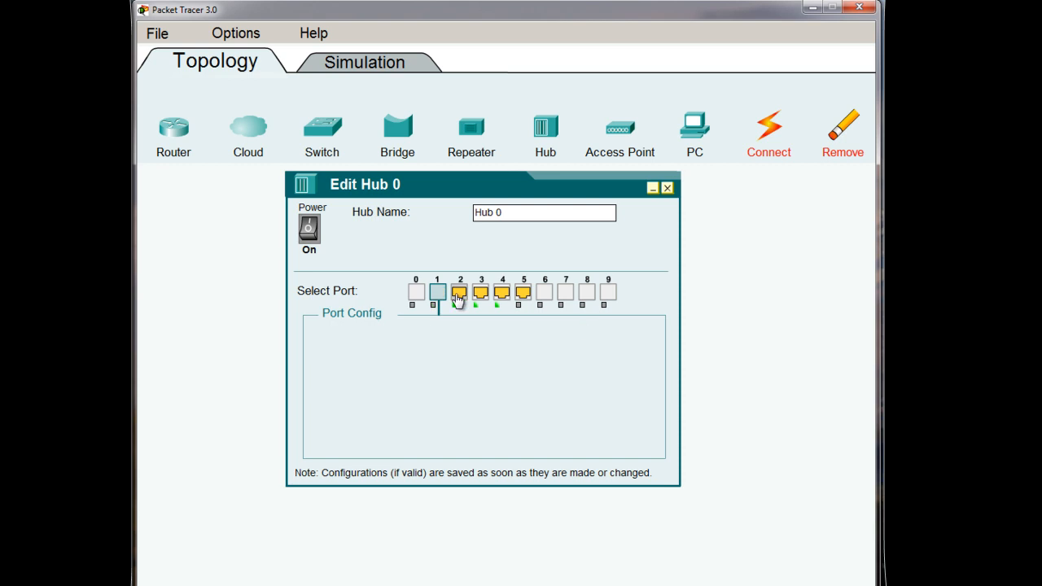
pyautogui.click(457, 294)
pyautogui.click(609, 329)
pyautogui.click(481, 295)
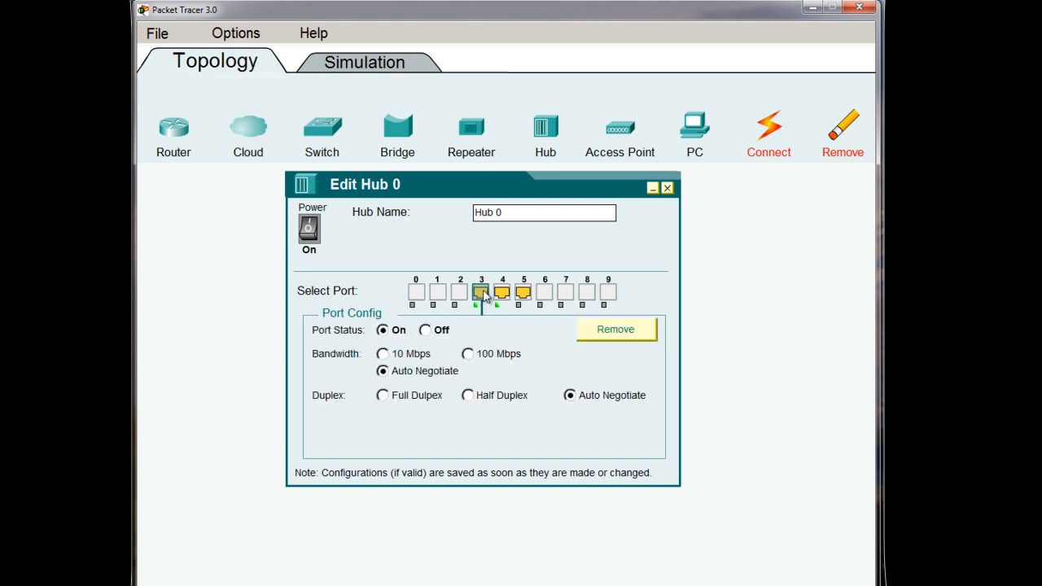
pyautogui.click(602, 330)
pyautogui.click(502, 294)
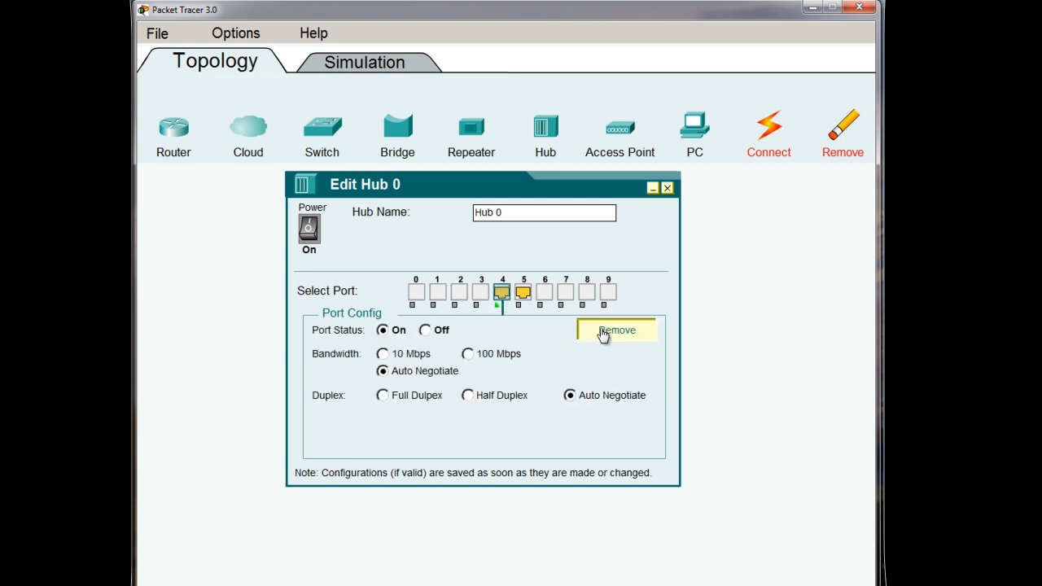
pyautogui.click(602, 333)
pyautogui.click(523, 293)
pyautogui.click(600, 333)
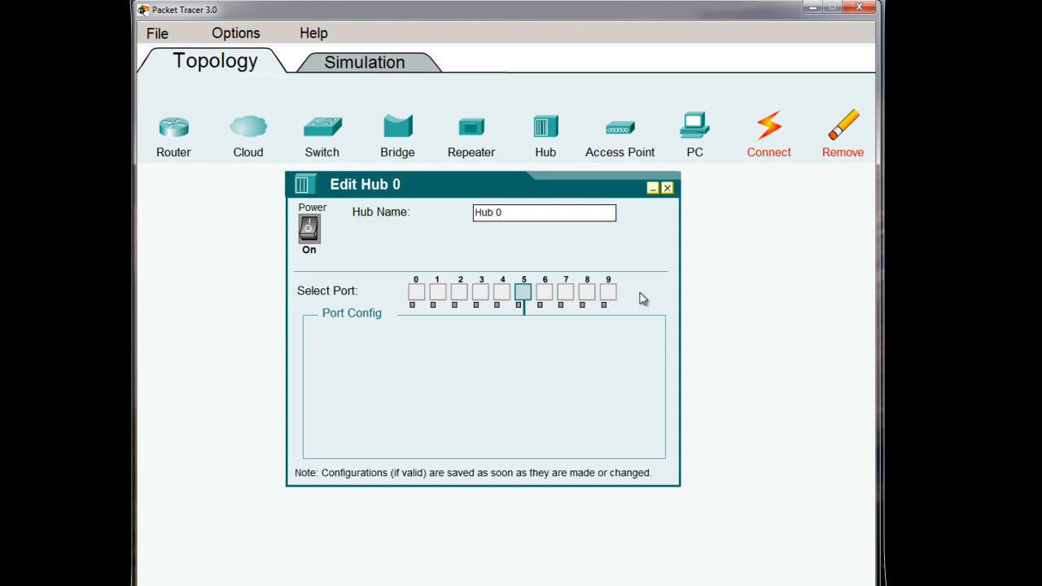
pyautogui.click(667, 188)
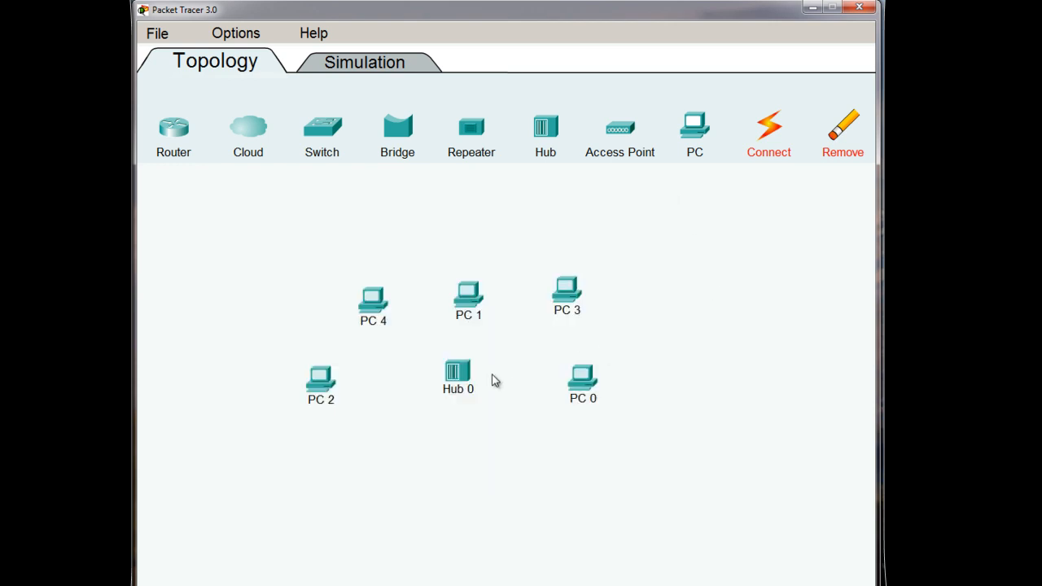
# Move Hub 0 away from the PCs and place a switch where the hub was.
pyautogui.moveTo(458, 372); pyautogui.dragTo(735, 325)
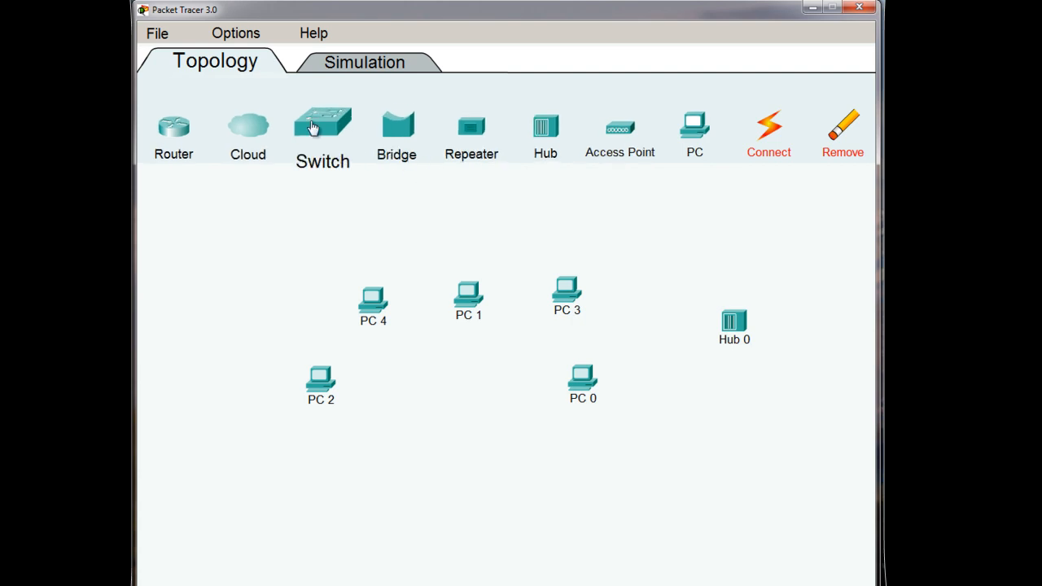
pyautogui.moveTo(313, 128); pyautogui.dragTo(457, 387)
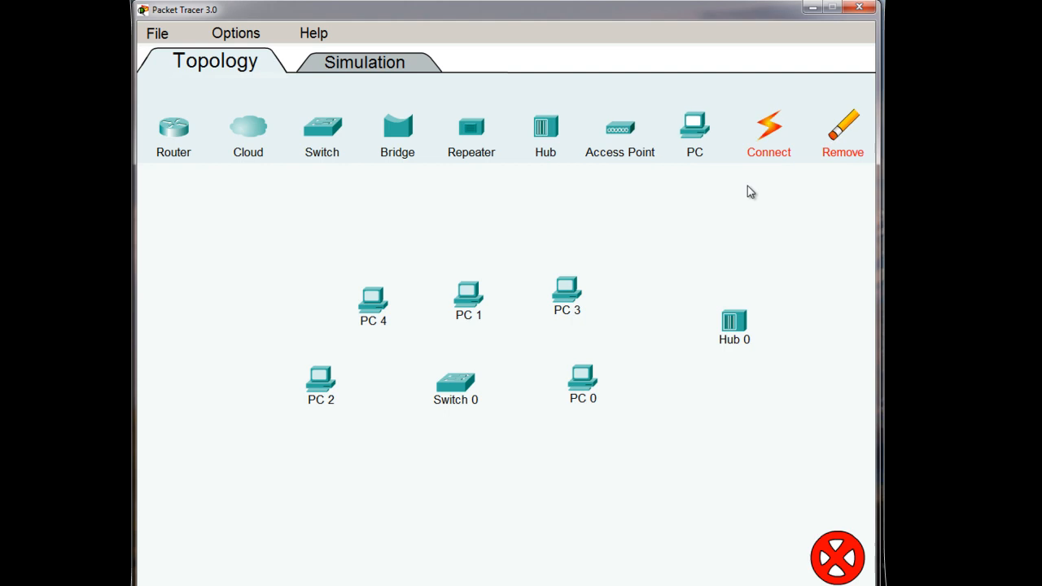
# Connect PC 0 and PC 3 to Switch 0.
pyautogui.click(768, 130)
pyautogui.click(577, 375)
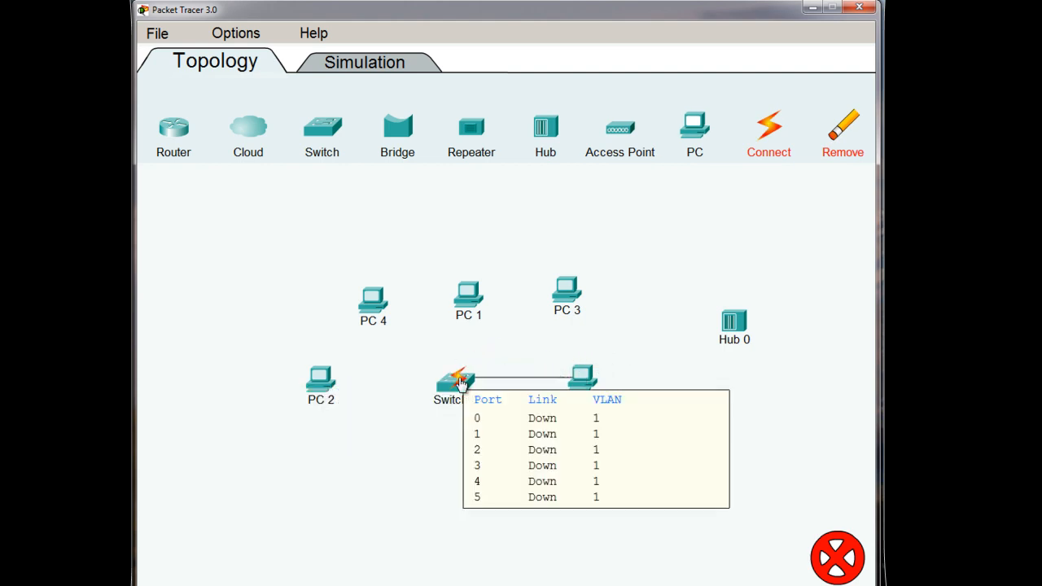
pyautogui.click(461, 382)
pyautogui.click(762, 149)
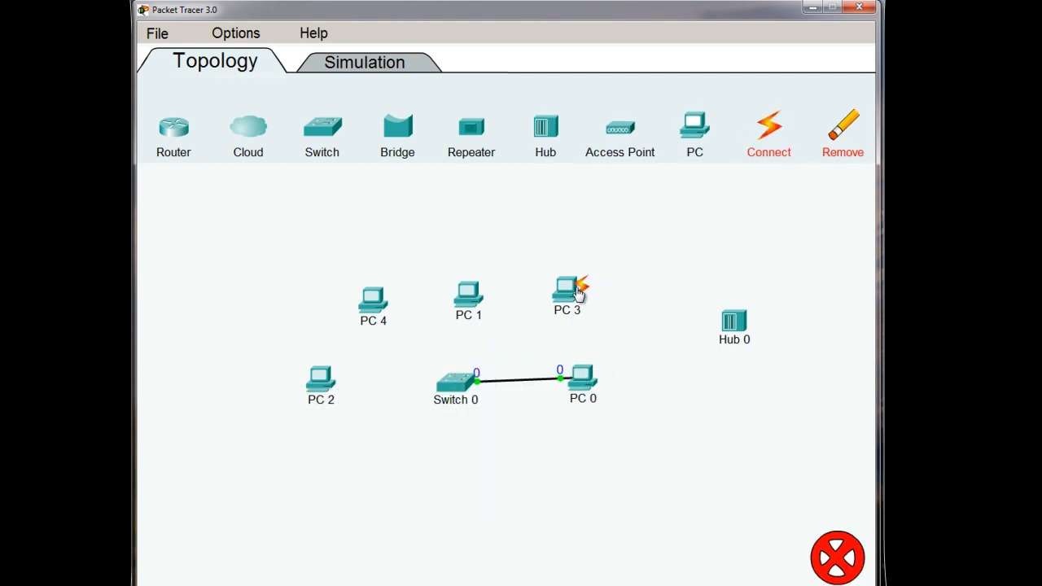
pyautogui.click(574, 291)
pyautogui.click(462, 377)
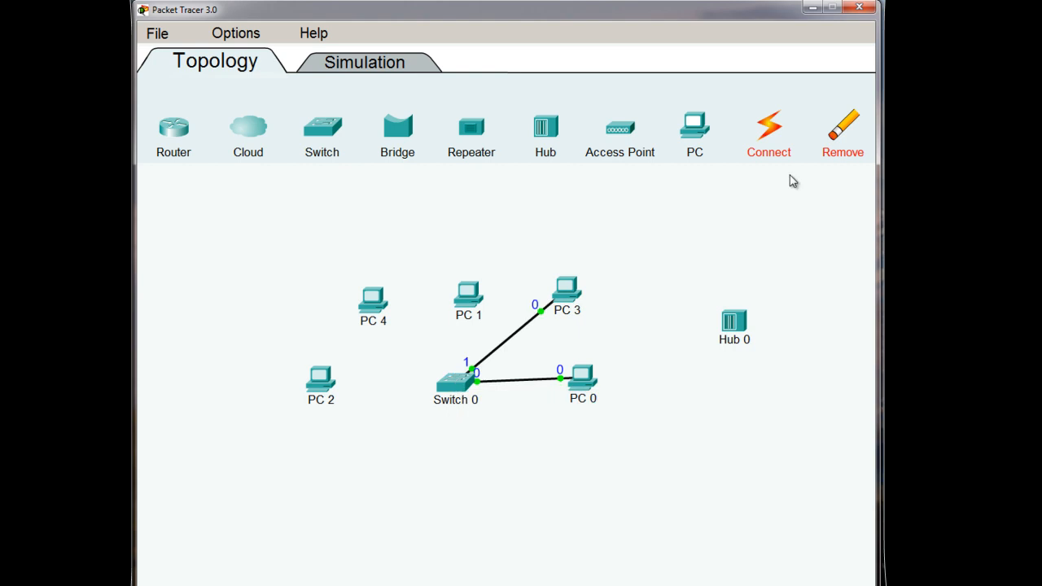
# Connect the remaining PCs, PC 1, PC 4 and PC 2, to Switch 0.
pyautogui.click(775, 123)
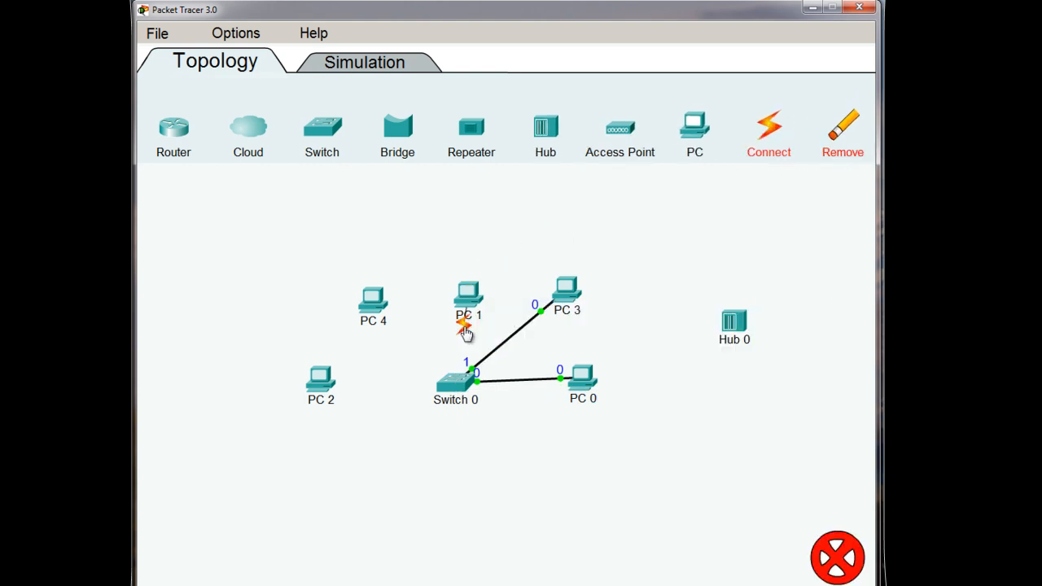
pyautogui.click(464, 326)
pyautogui.click(461, 376)
pyautogui.click(758, 151)
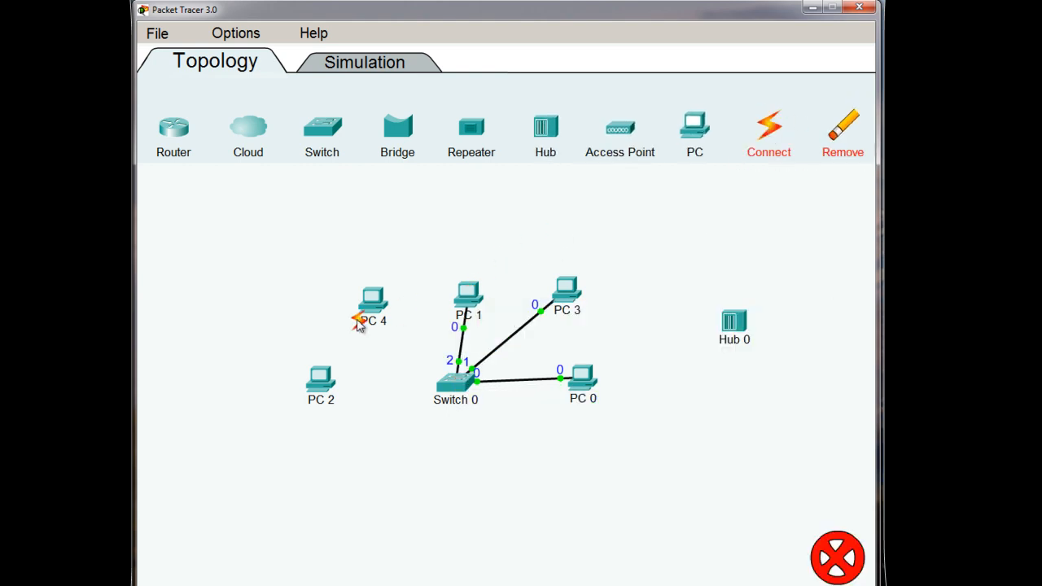
pyautogui.click(371, 303)
pyautogui.click(456, 376)
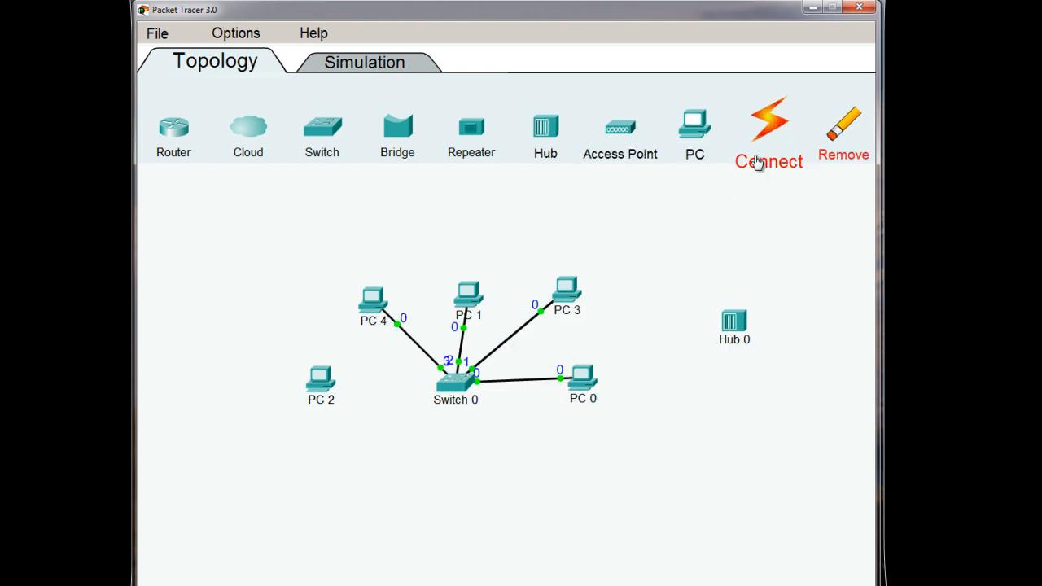
pyautogui.click(757, 161)
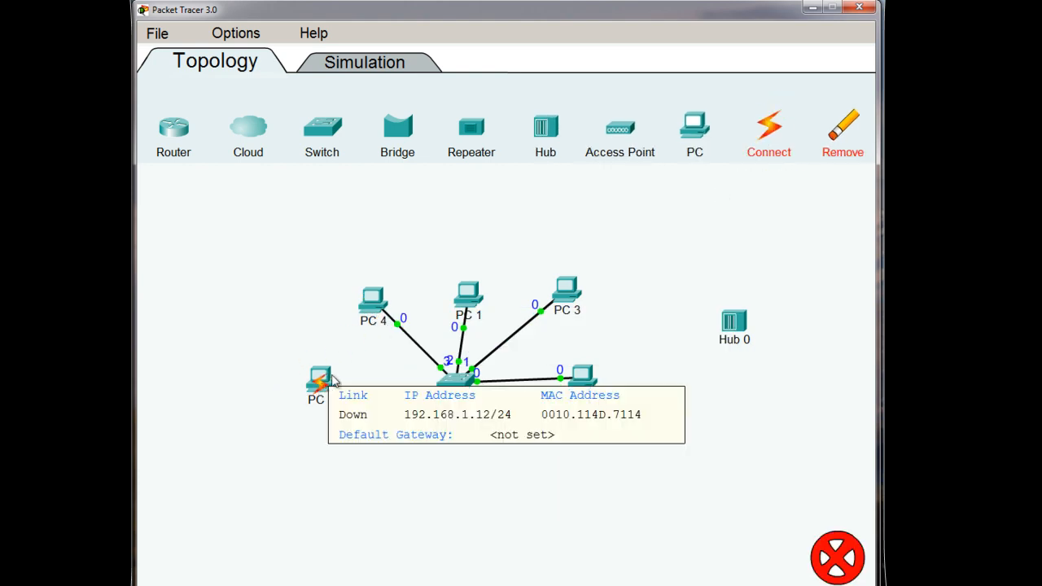
pyautogui.click(325, 378)
pyautogui.click(452, 381)
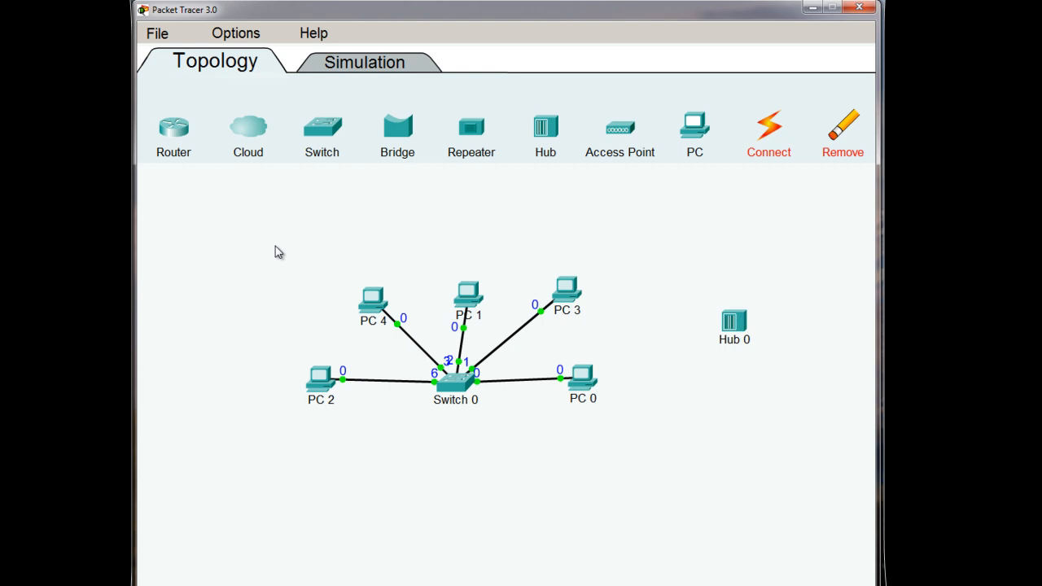
# Play the PC 0 to PC 2 packet simulation through Switch 0.
pyautogui.click(365, 68)
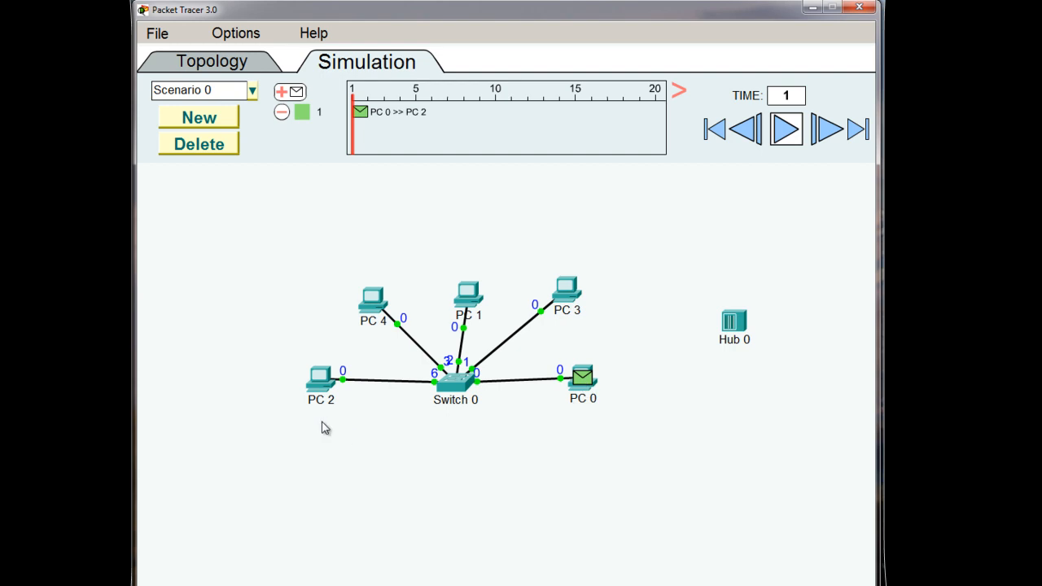
pyautogui.click(782, 132)
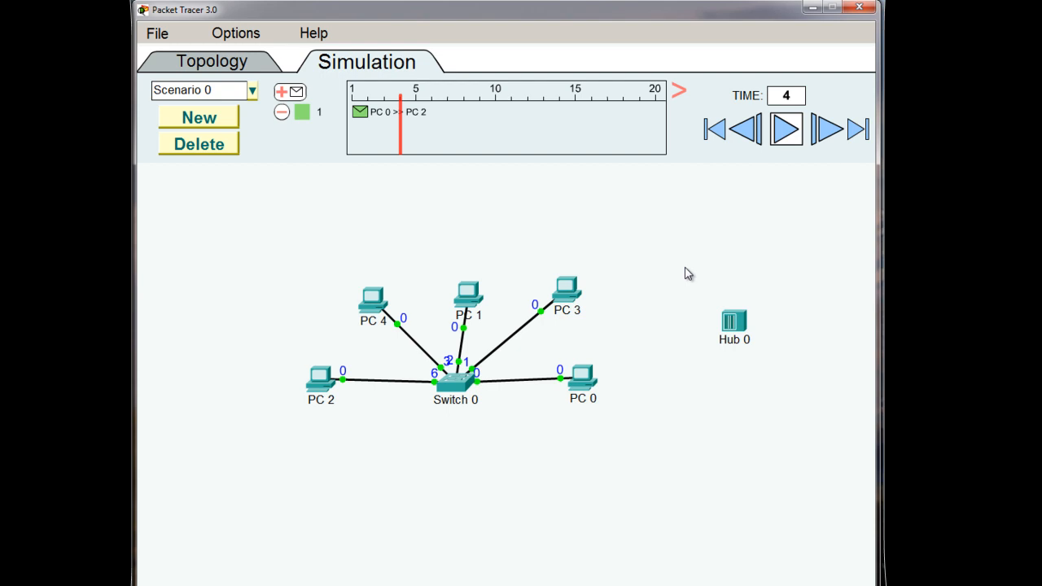
# Return to the topology and place a router just below Switch 0.
pyautogui.click(190, 64)
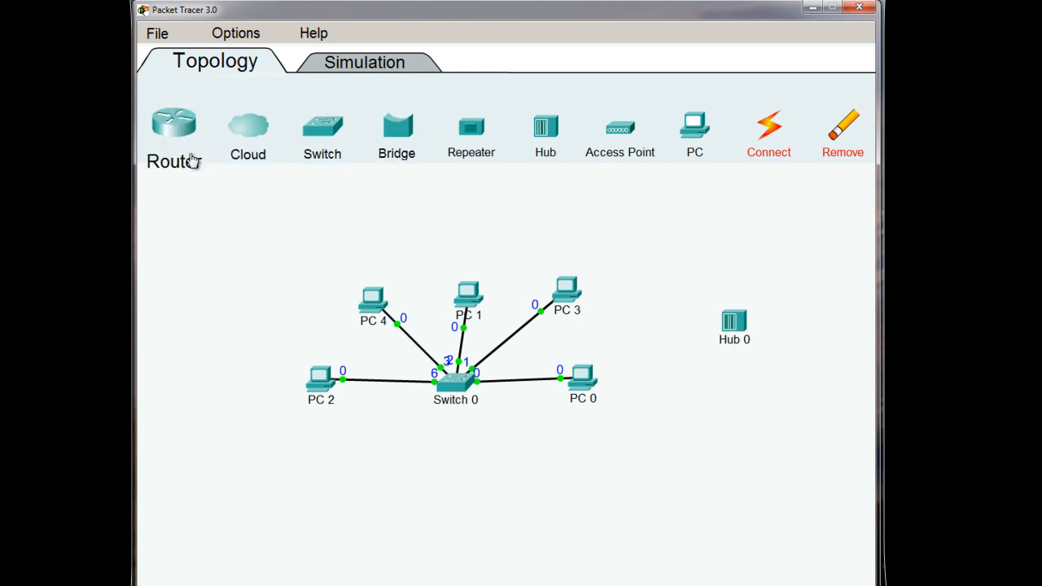
pyautogui.click(180, 130)
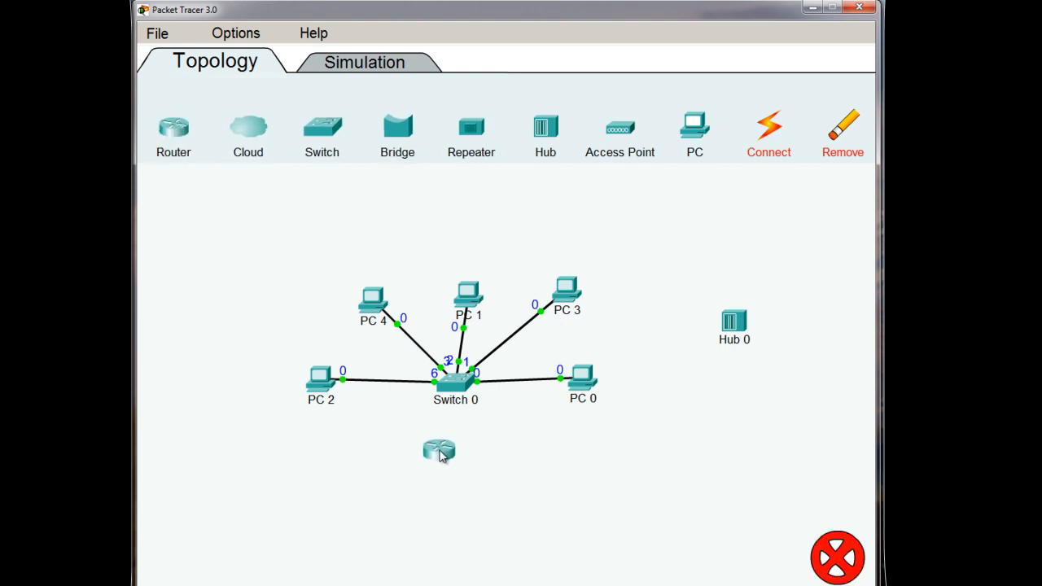
pyautogui.click(454, 449)
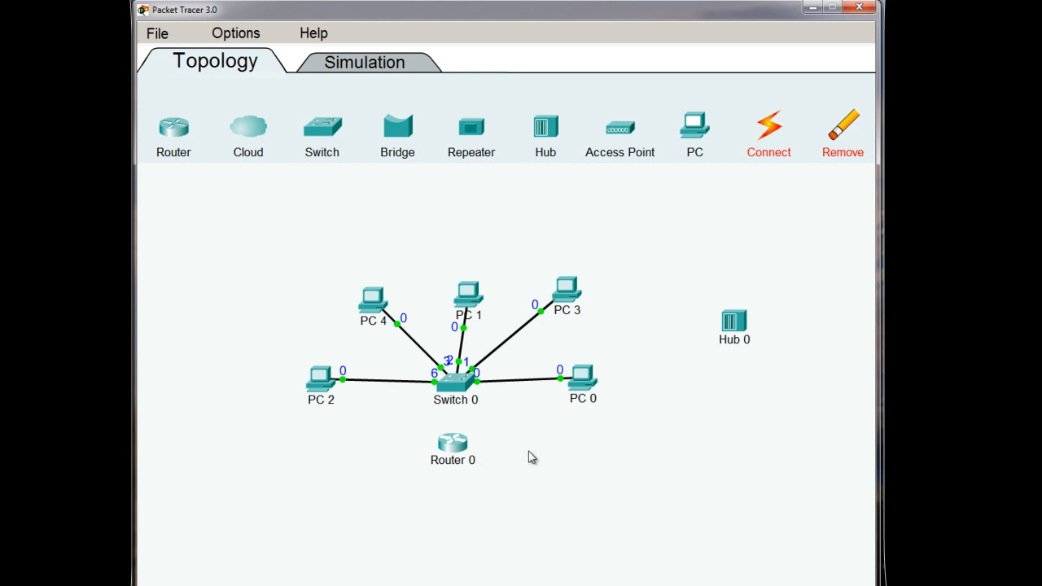
# Examine Hub 0's ports and configuration, closing it without making changes.
pyautogui.moveTo(737, 328)
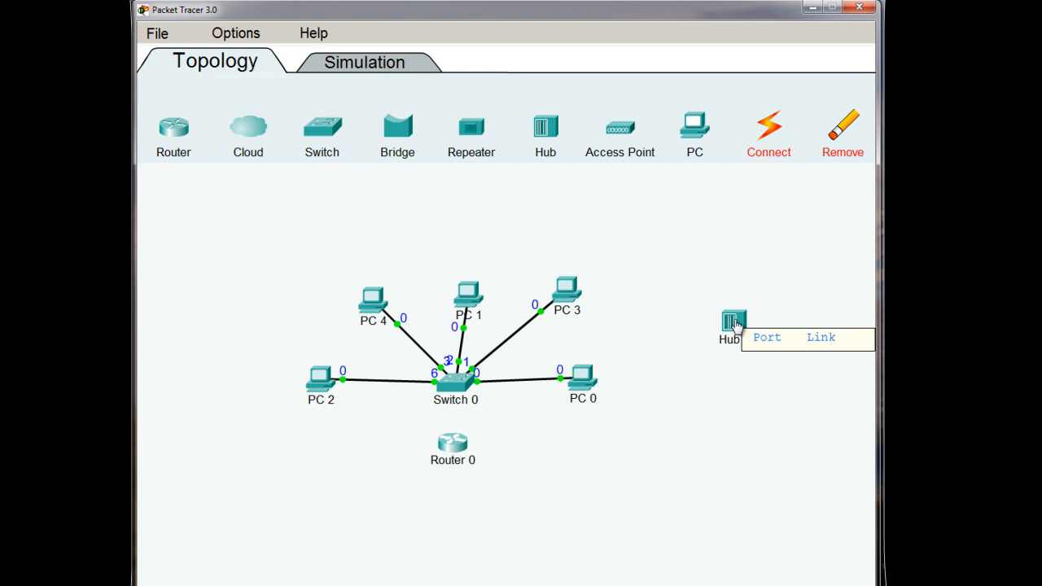
pyautogui.click(733, 322)
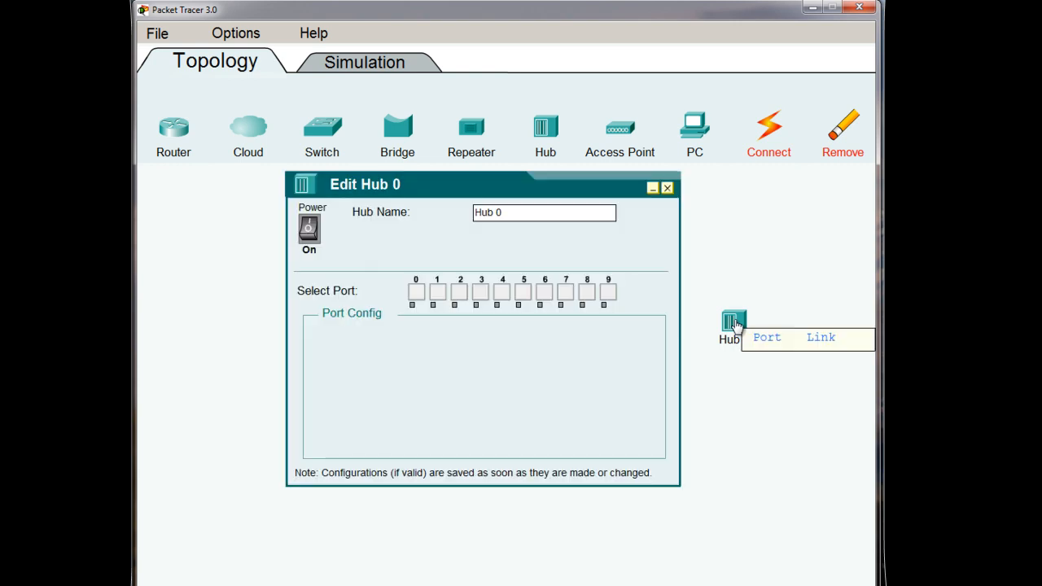
pyautogui.click(666, 189)
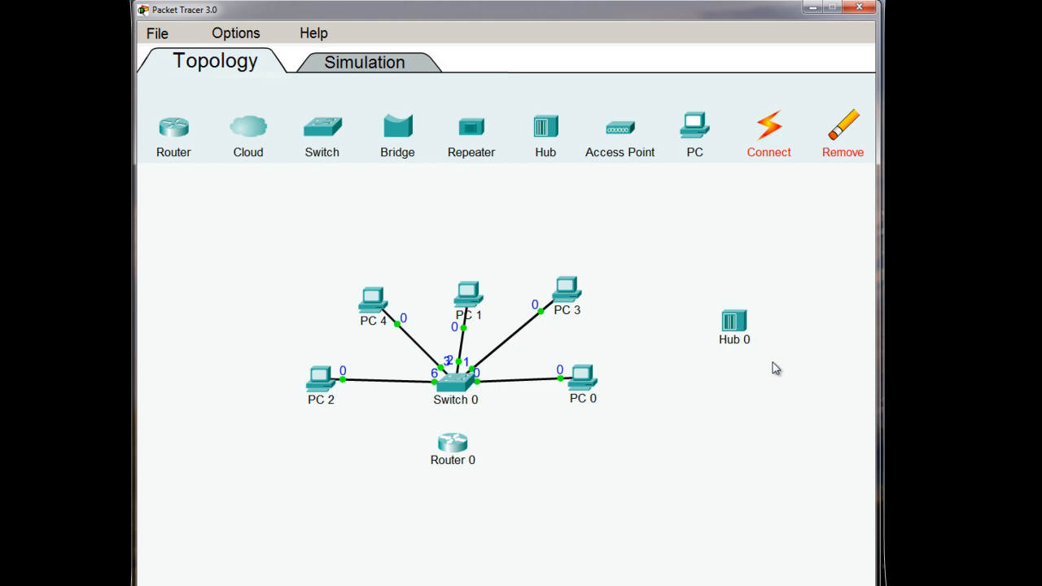
# Connect Switch 0 to Router 0.
pyautogui.moveTo(454, 392)
pyautogui.moveTo(450, 446)
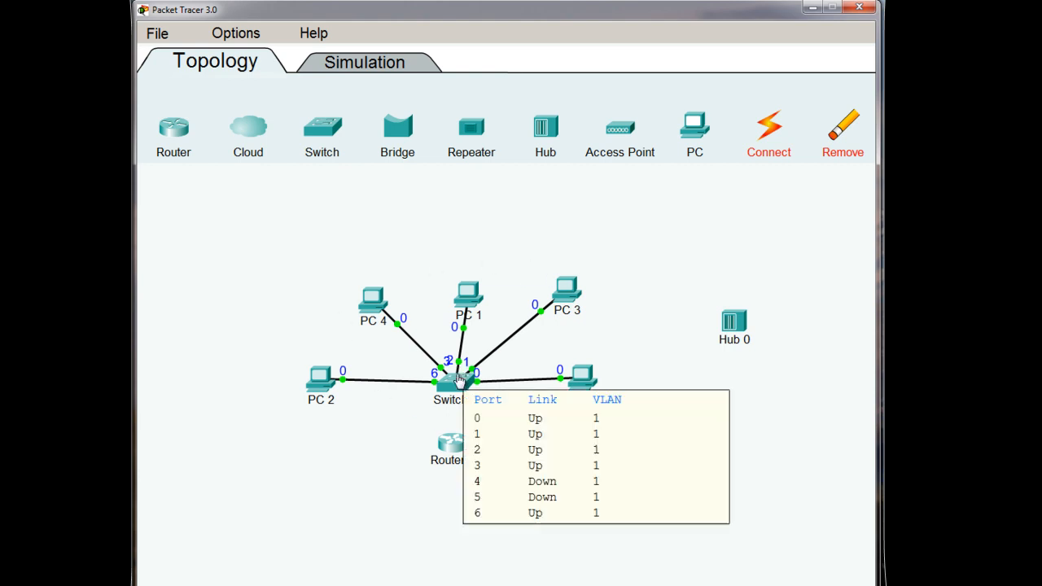
pyautogui.click(768, 130)
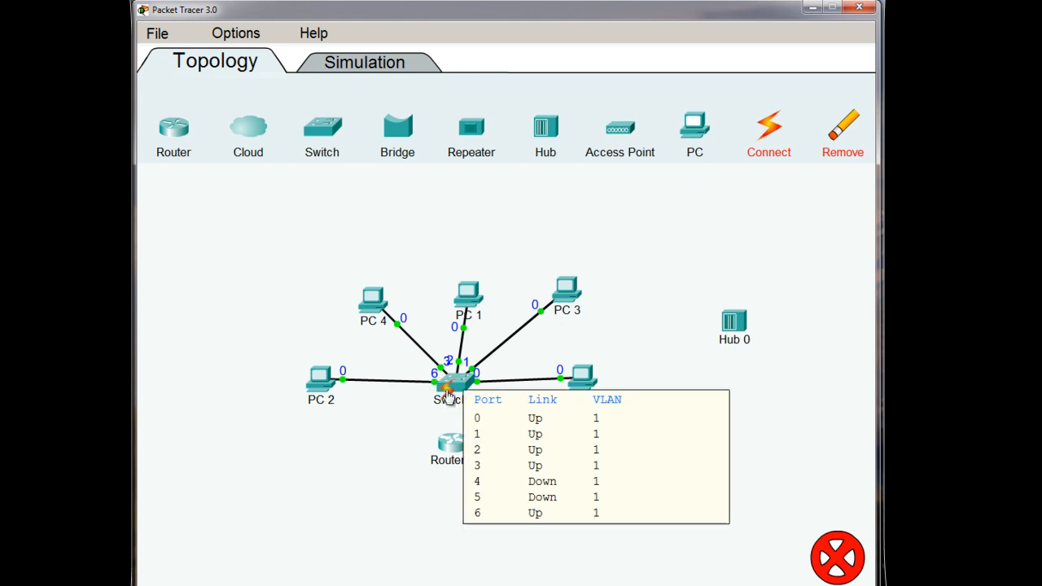
pyautogui.click(454, 381)
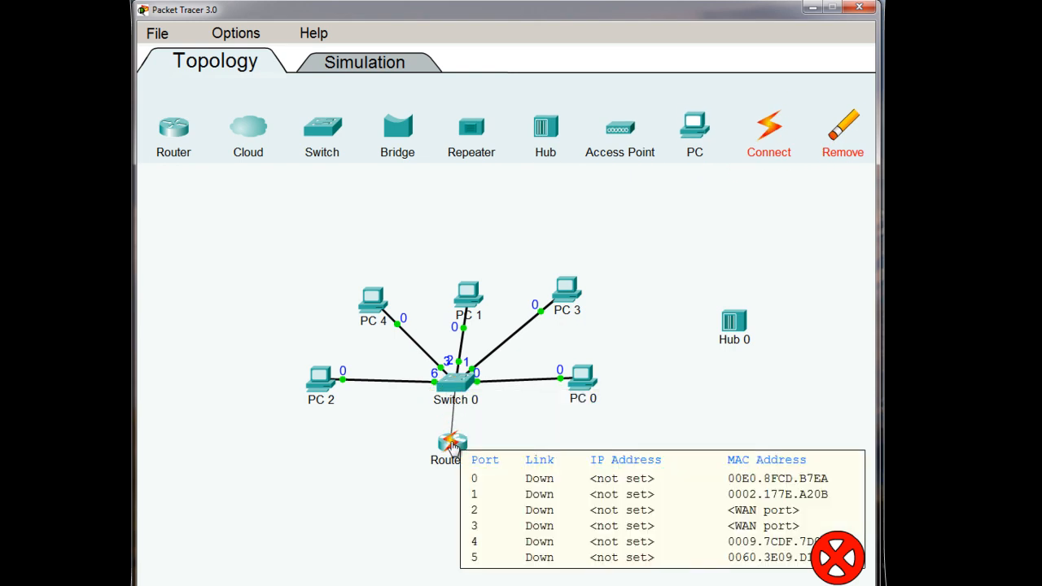
pyautogui.click(453, 444)
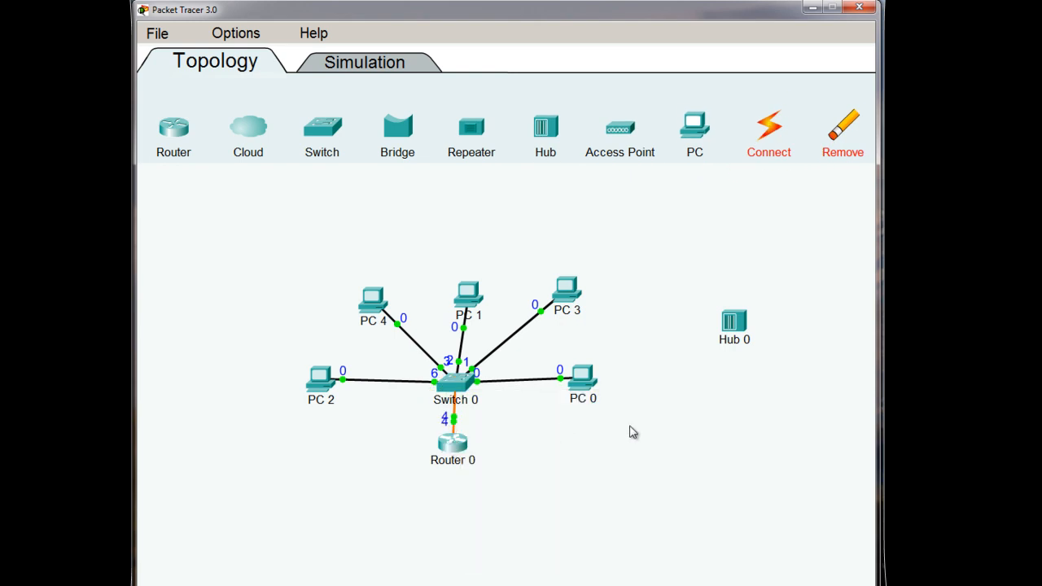
# Place a second switch below Router 0 and connect it to the router.
pyautogui.moveTo(576, 381)
pyautogui.moveTo(322, 129); pyautogui.dragTo(449, 503)
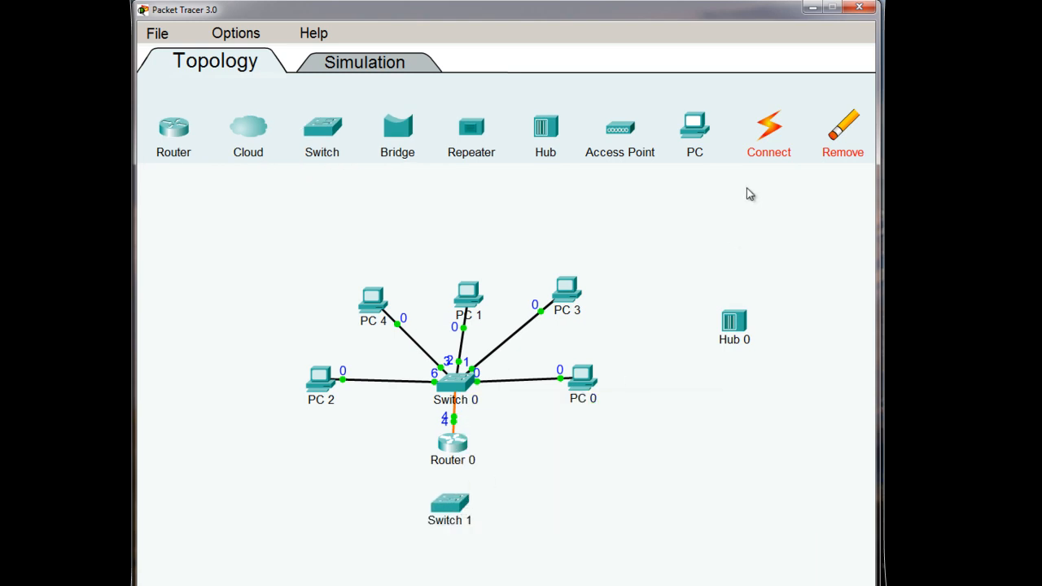
pyautogui.moveTo(768, 131); pyautogui.dragTo(449, 506)
# Place four more PCs, PC 5 through PC 8, around Switch 1.
pyautogui.moveTo(694, 126); pyautogui.dragTo(557, 505)
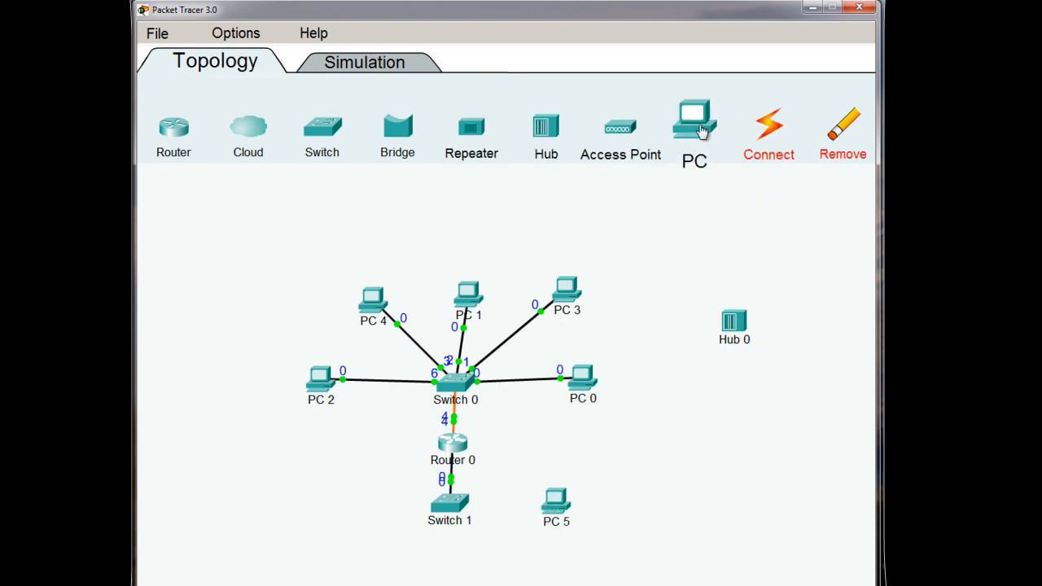
pyautogui.moveTo(702, 132); pyautogui.dragTo(482, 564)
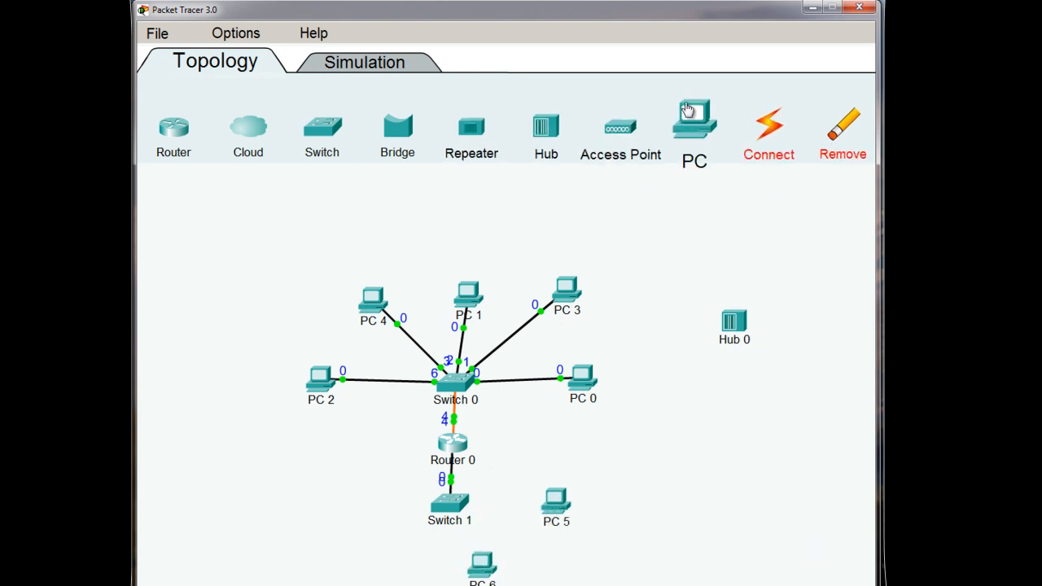
pyautogui.moveTo(687, 110); pyautogui.dragTo(393, 567)
pyautogui.moveTo(694, 129); pyautogui.dragTo(343, 500)
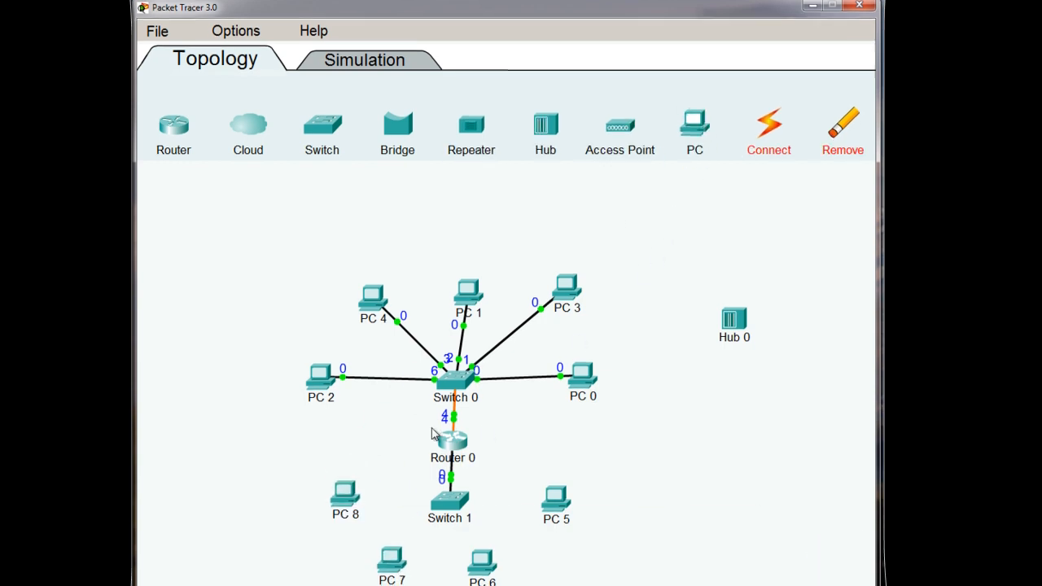
# Connect PC 5 and PC 6 to Switch 1.
pyautogui.click(770, 123)
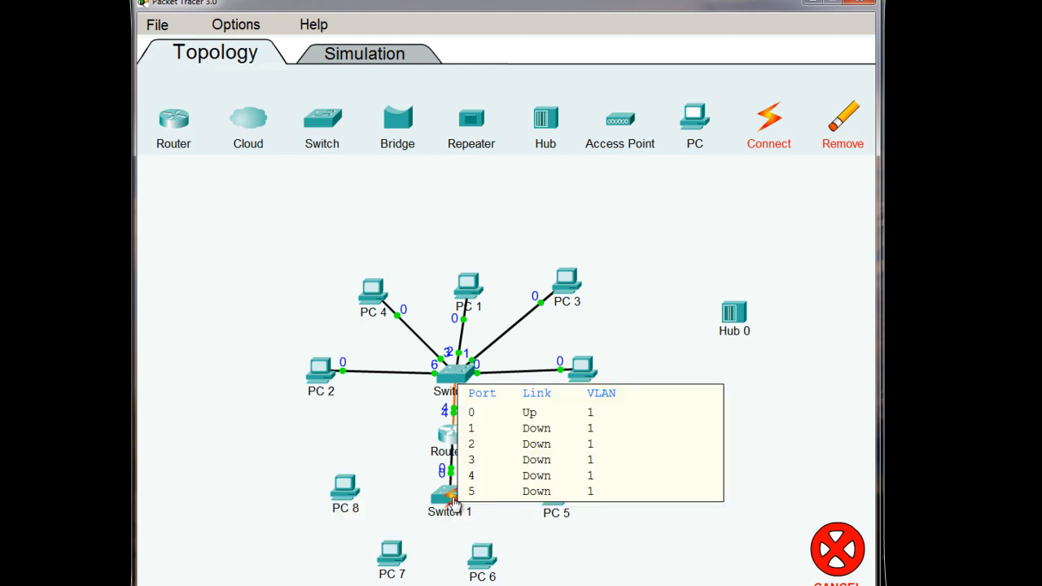
pyautogui.click(454, 505)
pyautogui.click(773, 128)
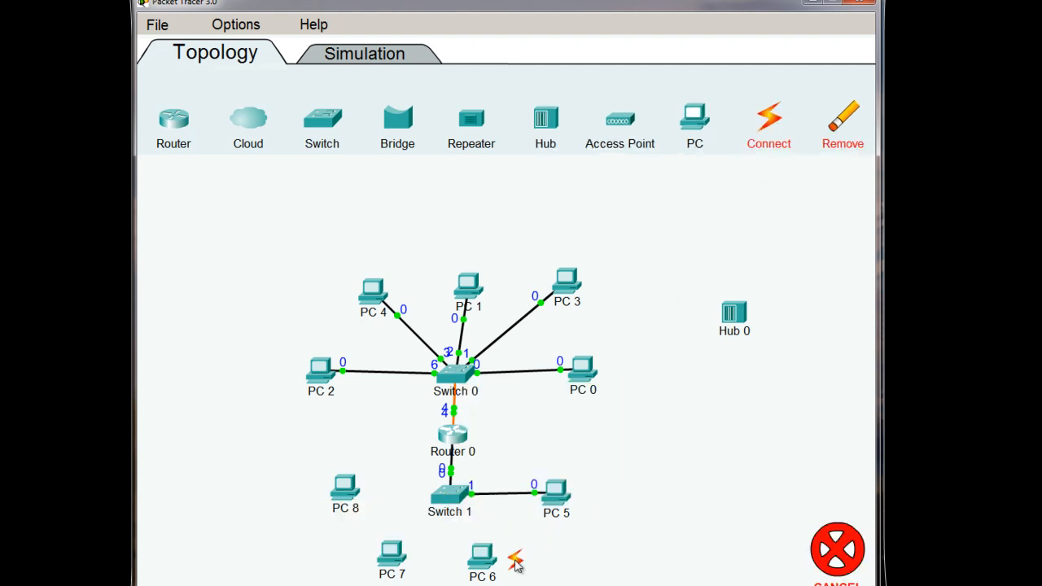
pyautogui.click(485, 560)
pyautogui.click(446, 498)
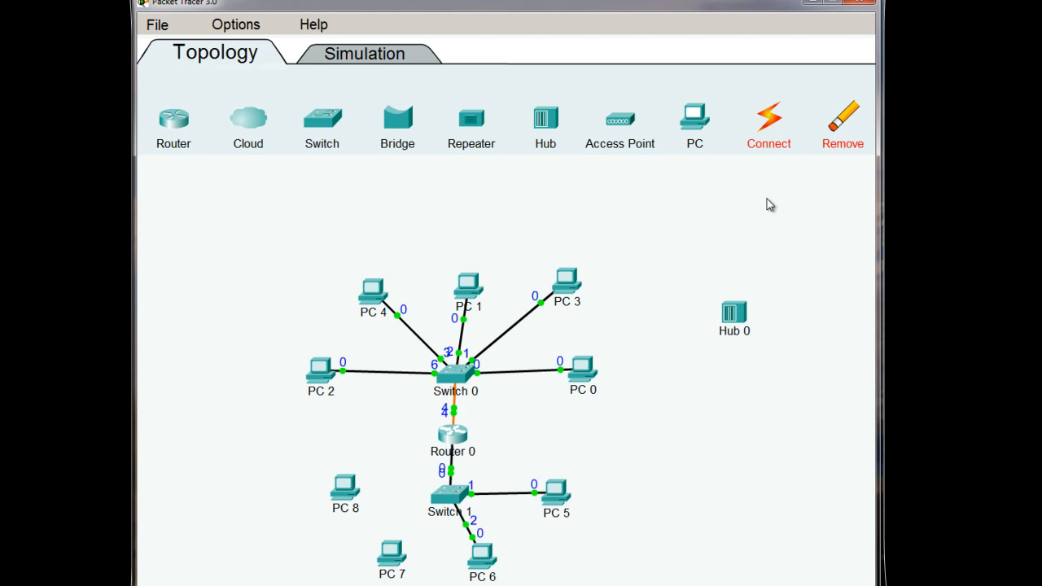
# Connect PC 7 and PC 8 to Switch 1.
pyautogui.click(770, 124)
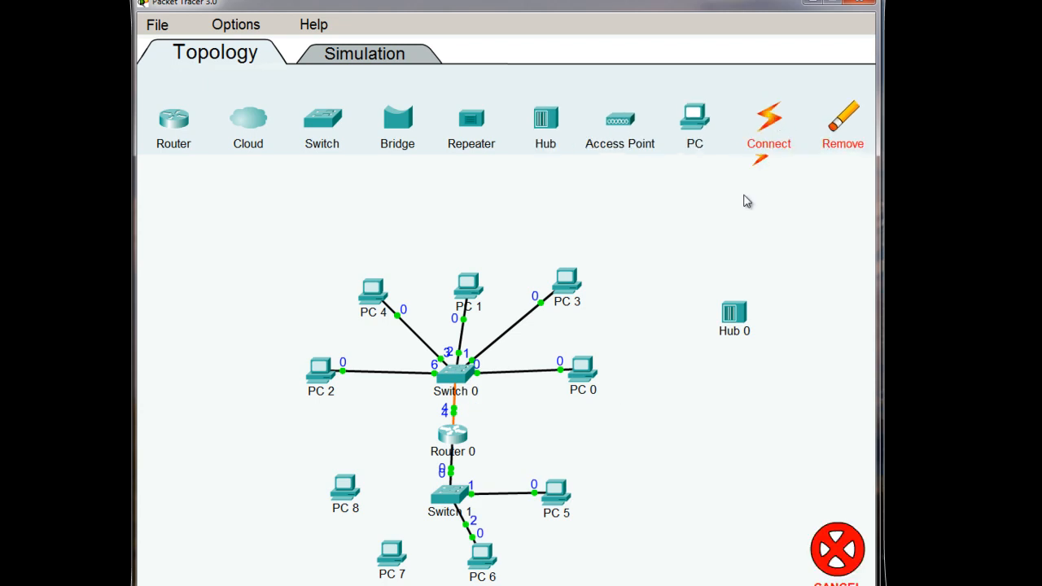
pyautogui.click(393, 560)
pyautogui.click(446, 496)
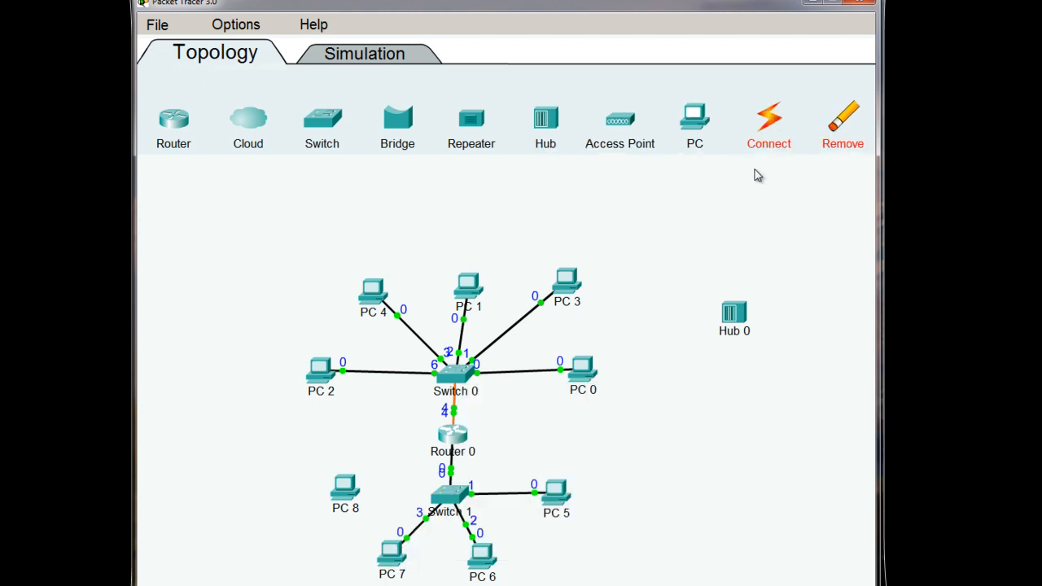
pyautogui.click(779, 121)
pyautogui.click(346, 488)
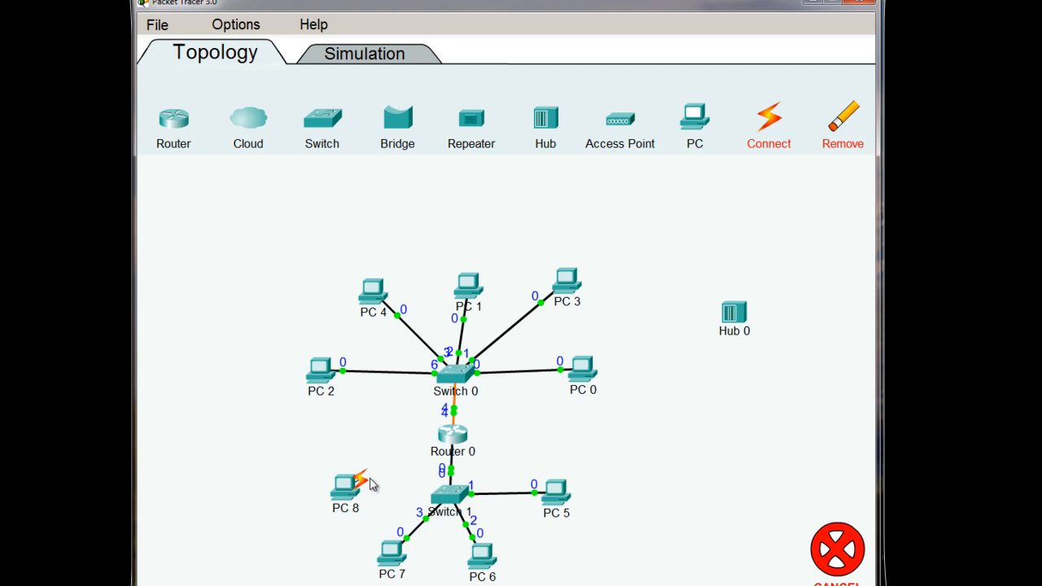
pyautogui.click(443, 496)
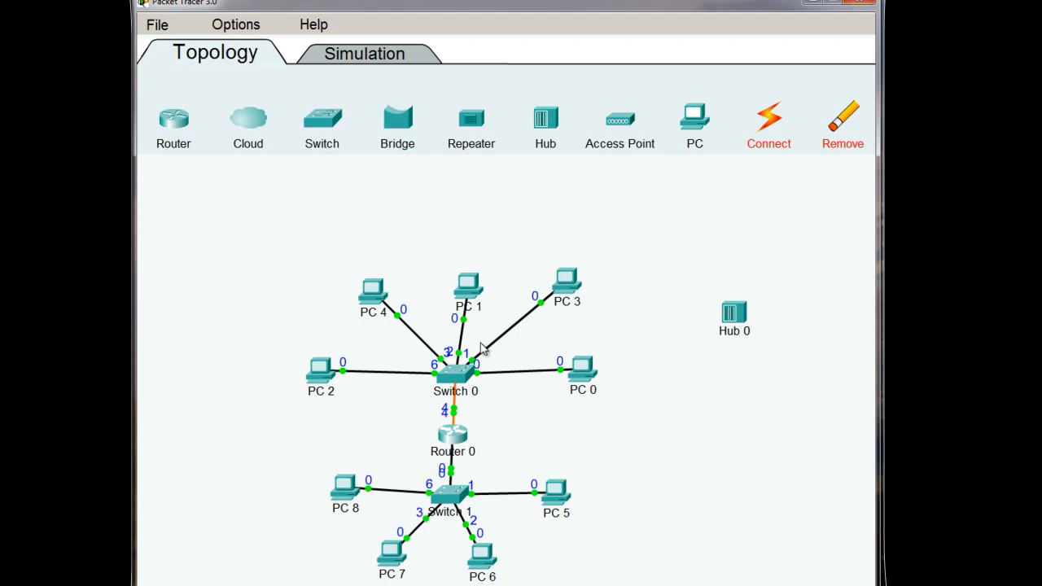
# Examine PC 0's IP address and subnet mask, closing its configuration without making changes.
pyautogui.moveTo(460, 437)
pyautogui.click(589, 377)
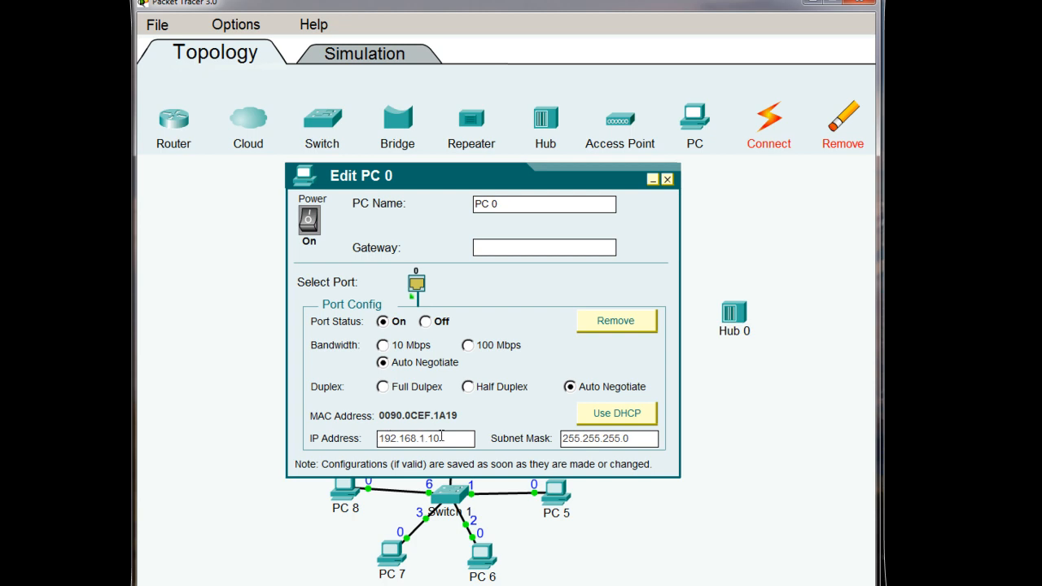
pyautogui.click(666, 179)
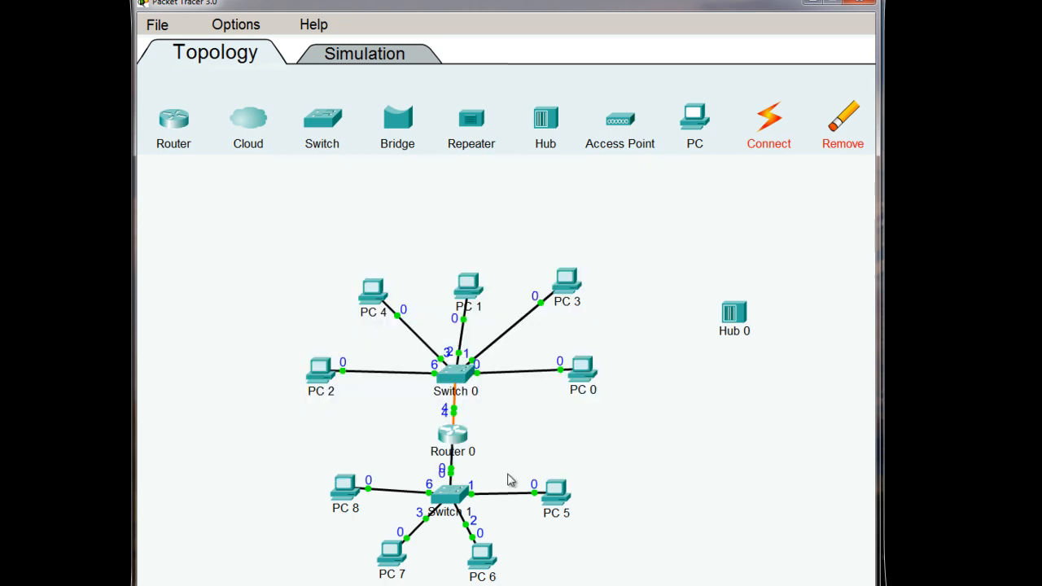
# Set port 0 of Router 0 to IP address 192.168.1.1 with subnet mask 255.255.255.0.
pyautogui.moveTo(451, 436)
pyautogui.click(454, 433)
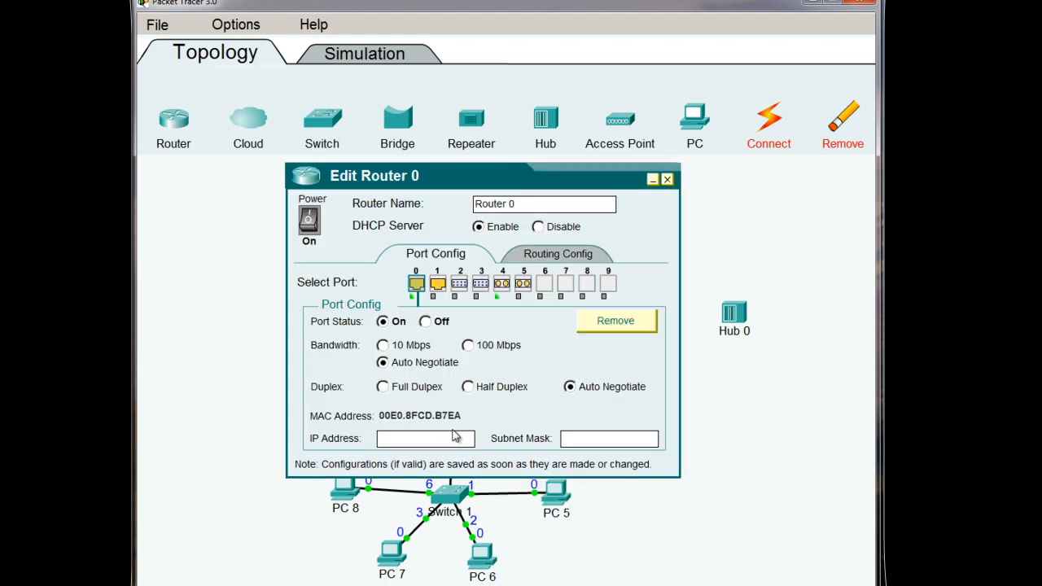
pyautogui.moveTo(492, 179); pyautogui.dragTo(741, 204)
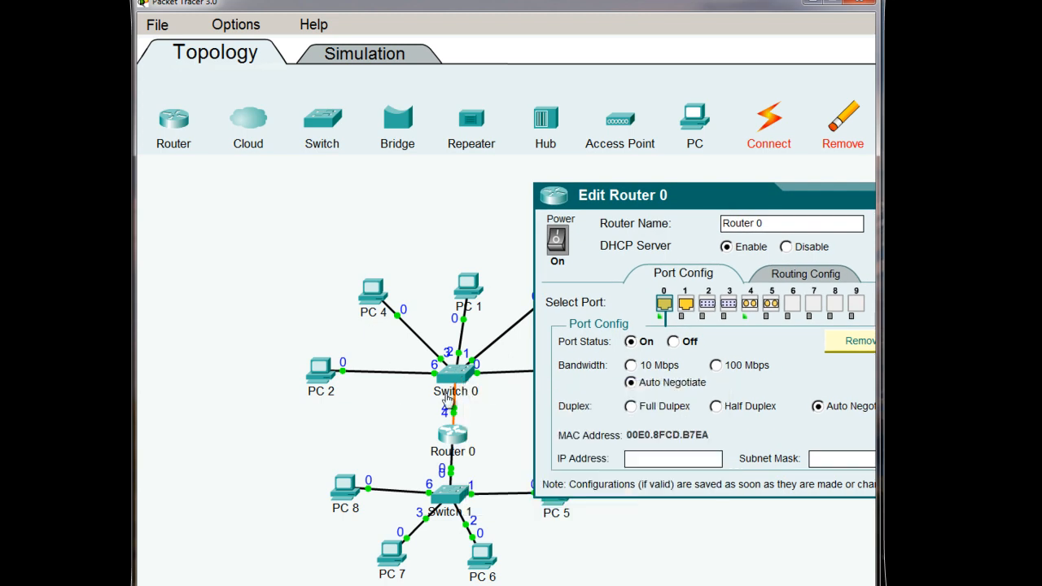
pyautogui.moveTo(448, 386)
pyautogui.moveTo(454, 432)
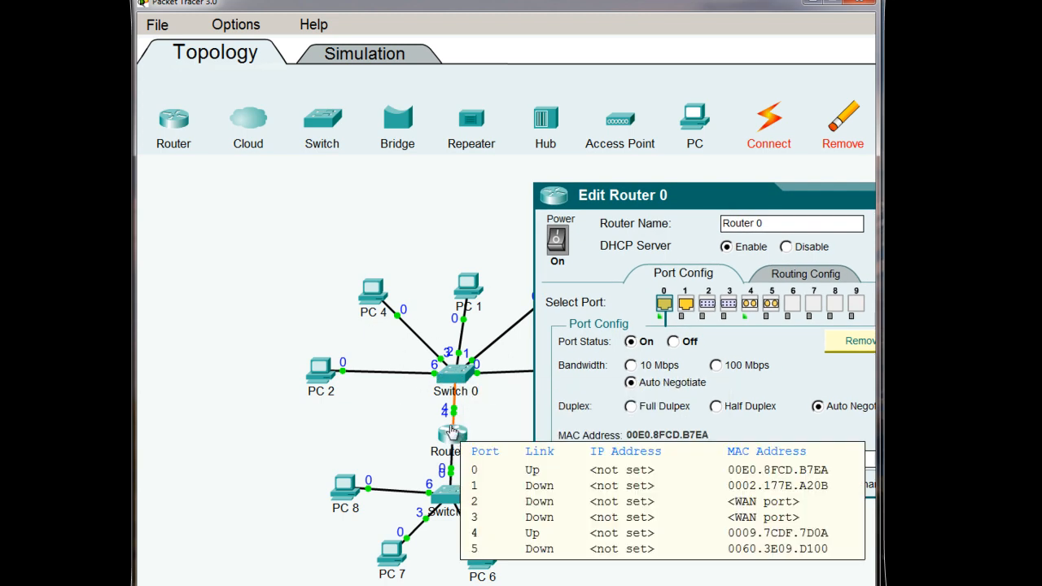
pyautogui.moveTo(707, 202); pyautogui.dragTo(653, 190)
pyautogui.click(596, 446)
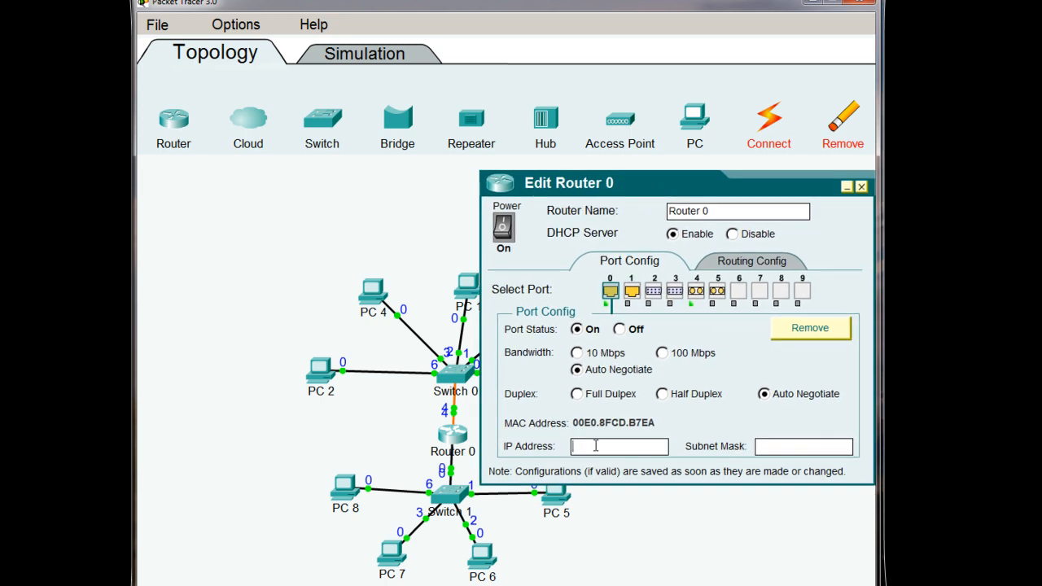
pyautogui.write('192.168.1')
pyautogui.write('.1')
pyautogui.click(810, 446)
pyautogui.write('255.255')
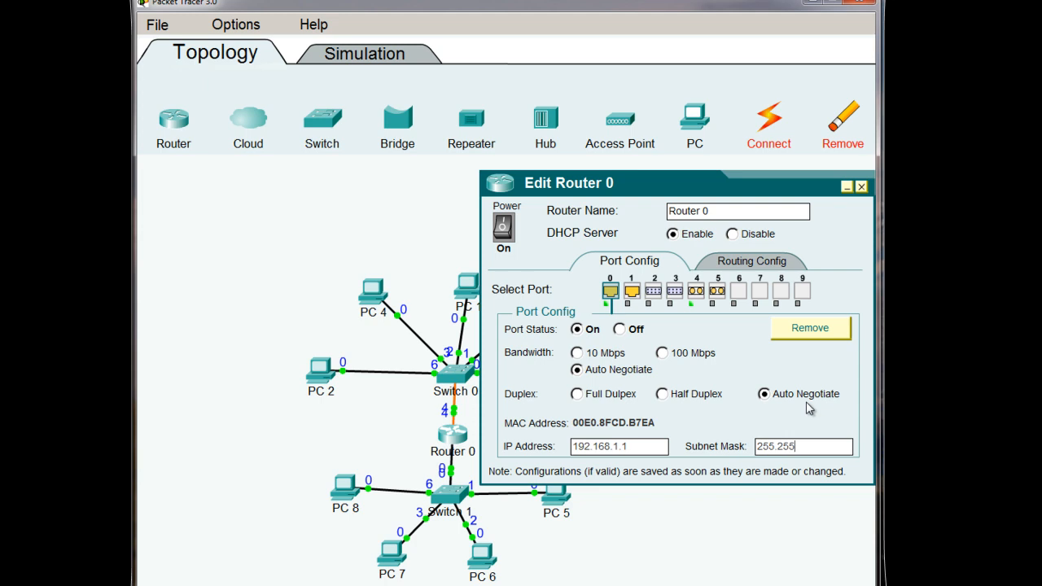
pyautogui.write('.255.0')
pyautogui.click(861, 187)
# Set port 1 of Router 0 to IP address 192.168.2.1 with subnet mask 255.255.255.0.
pyautogui.doubleClick(454, 434)
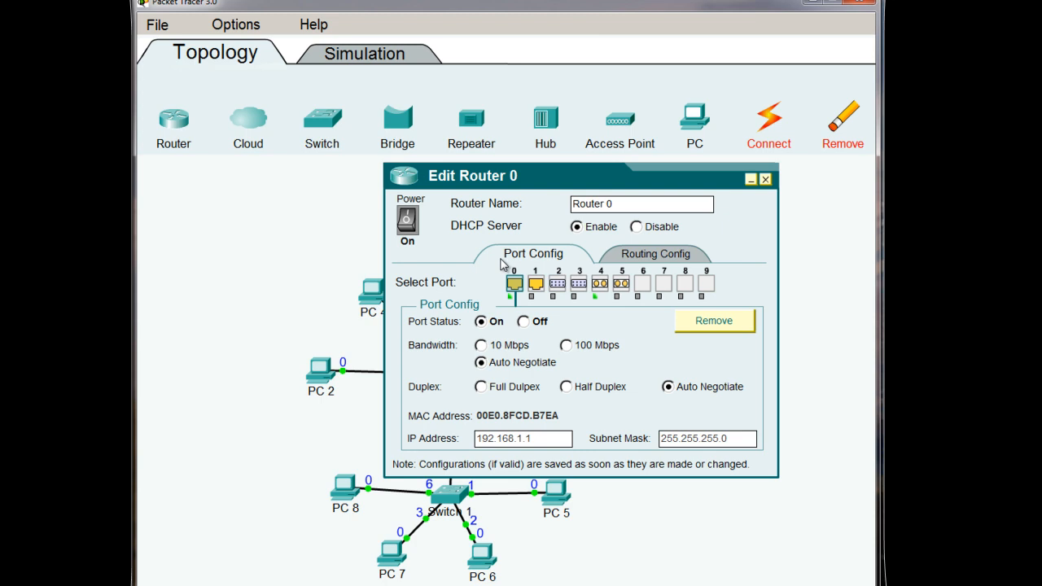
pyautogui.click(535, 284)
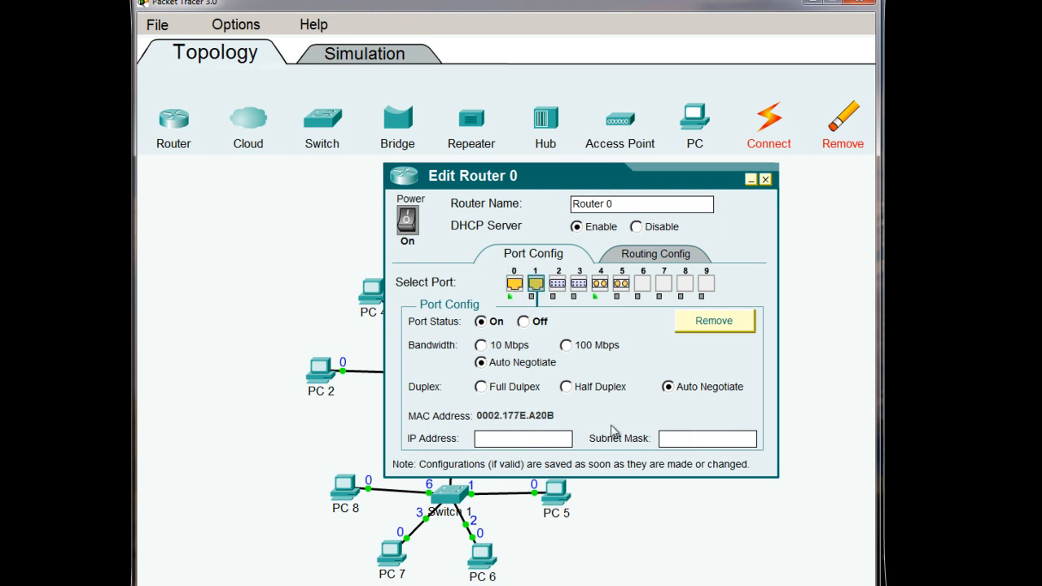
pyautogui.click(514, 285)
pyautogui.click(536, 285)
pyautogui.click(491, 438)
pyautogui.write('192.168.2.1')
pyautogui.write('255.255.255.0')
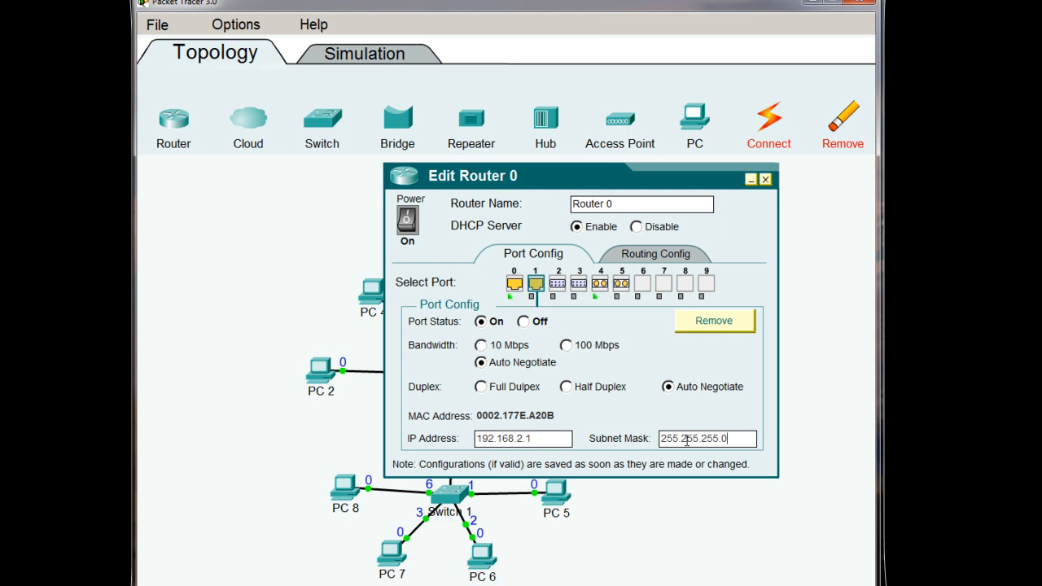
pyautogui.click(766, 180)
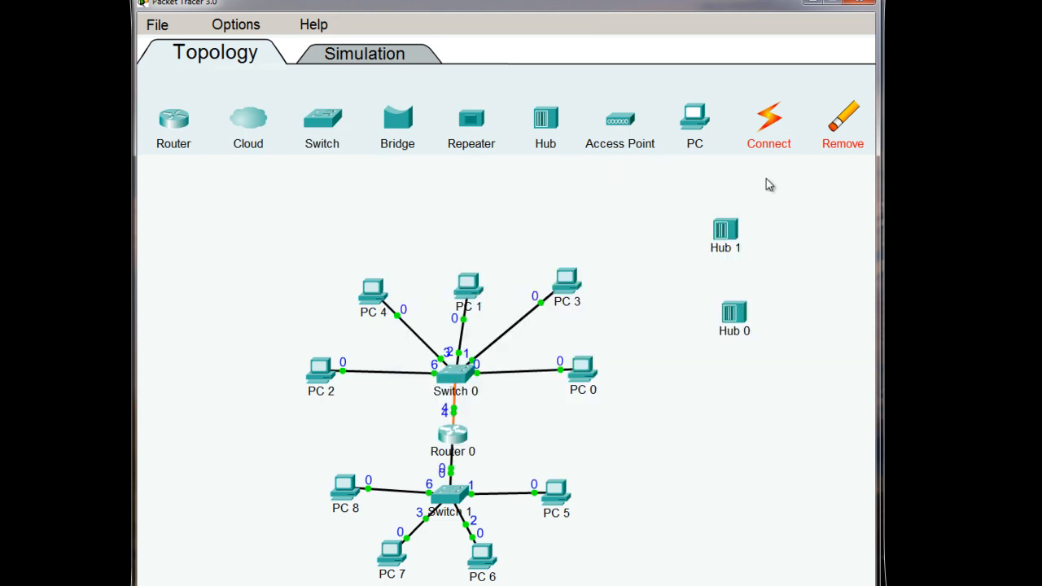
# Set PC 5's IP address to 192.168.2.15 and close its configuration.
pyautogui.click(542, 498)
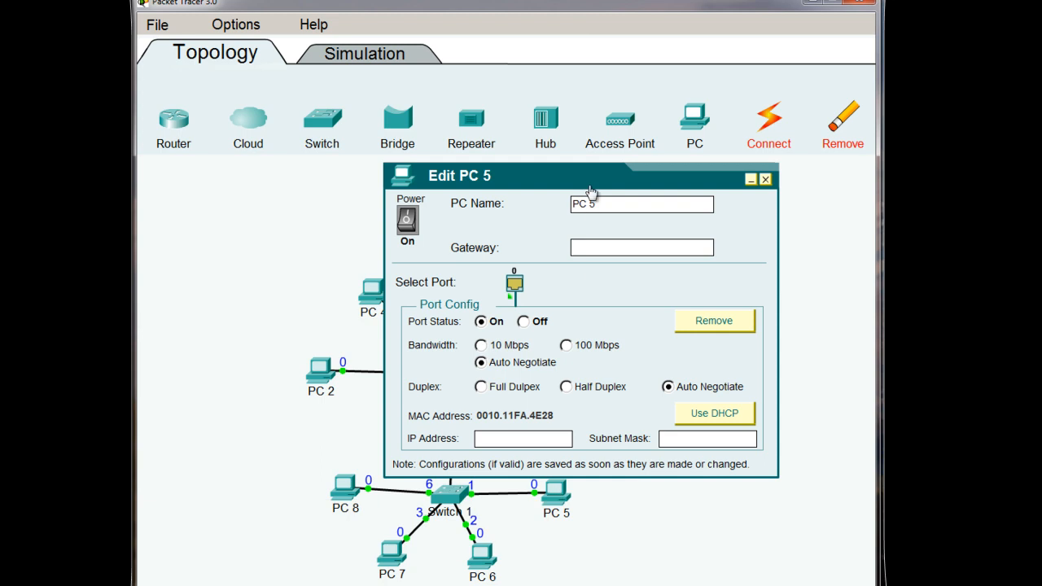
pyautogui.click(515, 440)
pyautogui.write('192.168.2.15')
pyautogui.click(765, 179)
# Set PC 6's IP address to 192.168.2.16 and its subnet mask to 255.255.255.0.
pyautogui.click(484, 565)
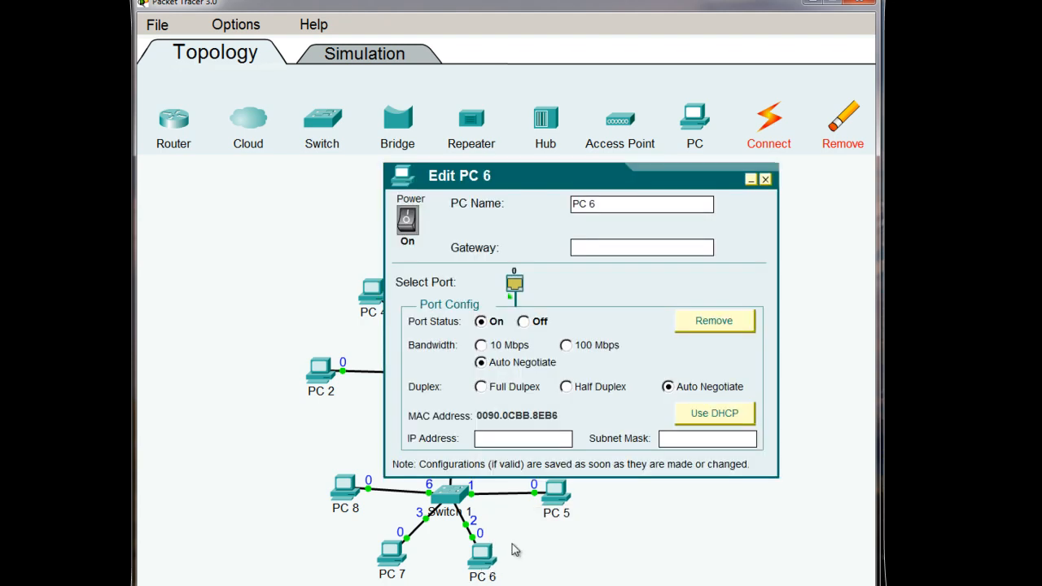
pyautogui.click(558, 440)
pyautogui.write('192.1638')
pyautogui.press('BackSpace')
pyautogui.press('BackSpace')
pyautogui.write('8.2.')
pyautogui.press('BackSpace')
pyautogui.write('16')
pyautogui.click(724, 445)
pyautogui.write('255.25')
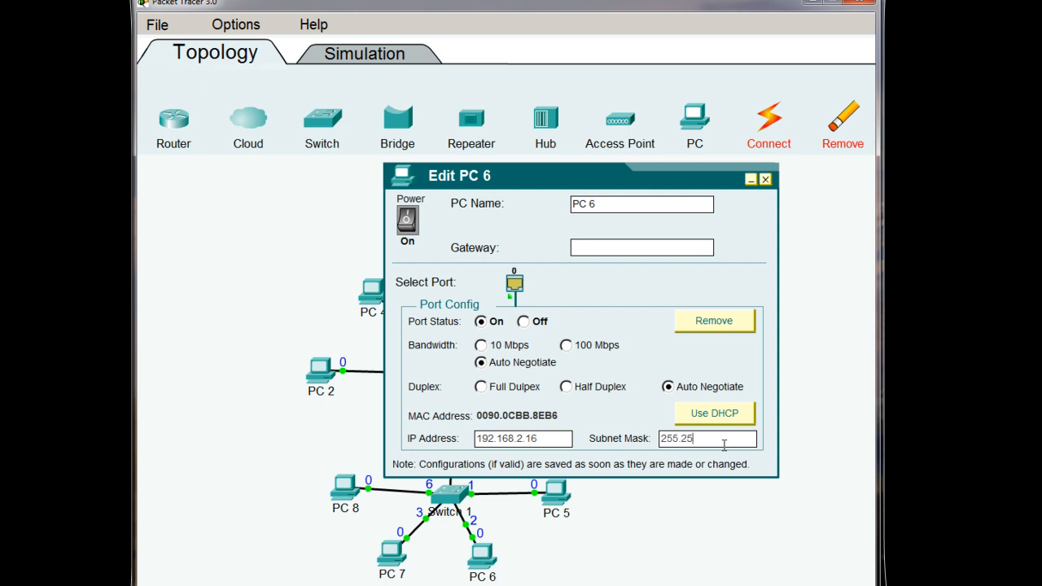
pyautogui.write('5.255.0')
pyautogui.click(767, 180)
# Set PC 7's IP address to 192.168.2.17 and fill in its subnet mask.
pyautogui.click(392, 560)
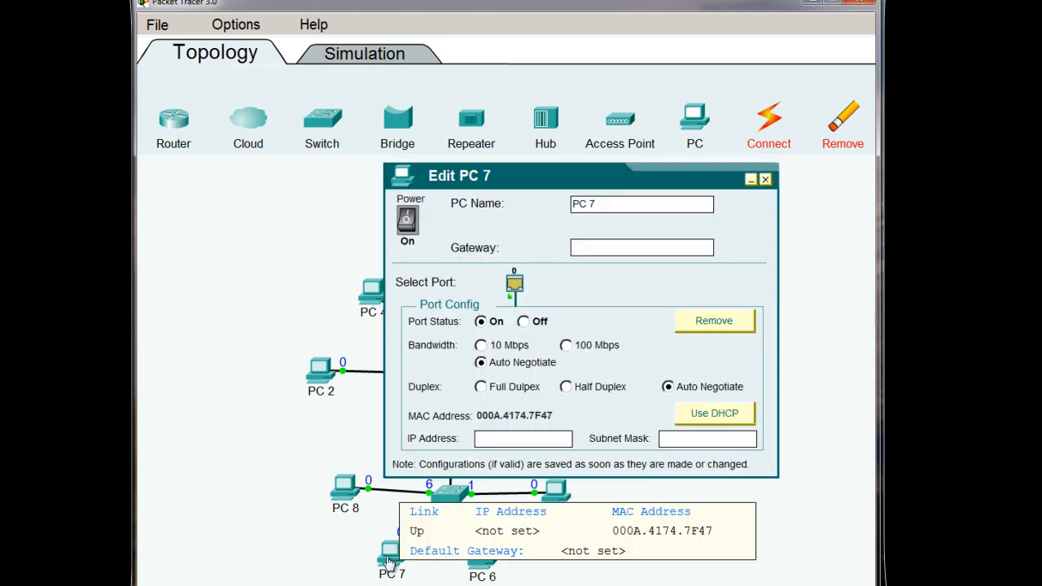
pyautogui.click(506, 440)
pyautogui.write('192')
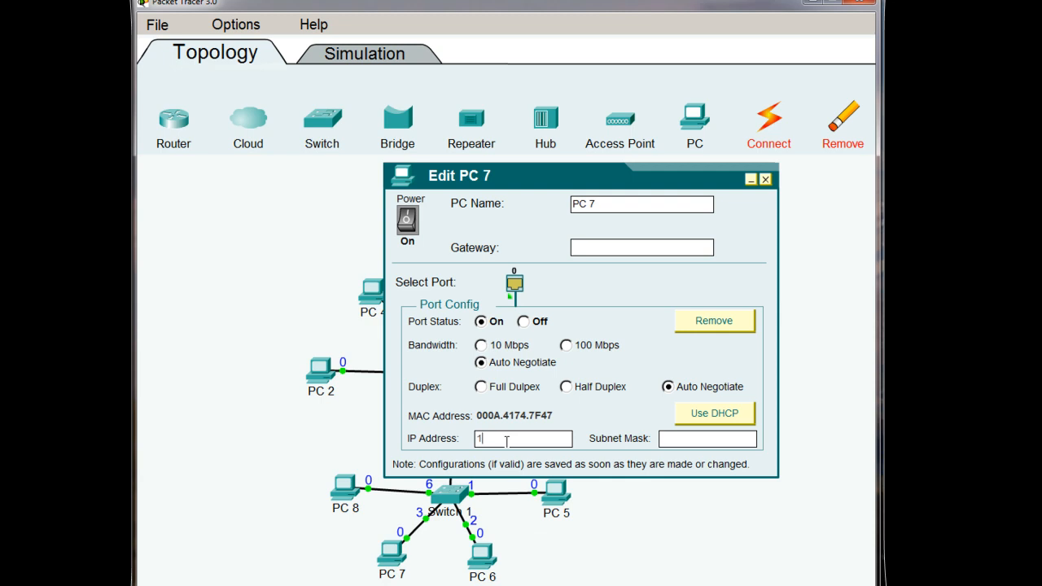
pyautogui.write('.168.2.17')
pyautogui.click(690, 438)
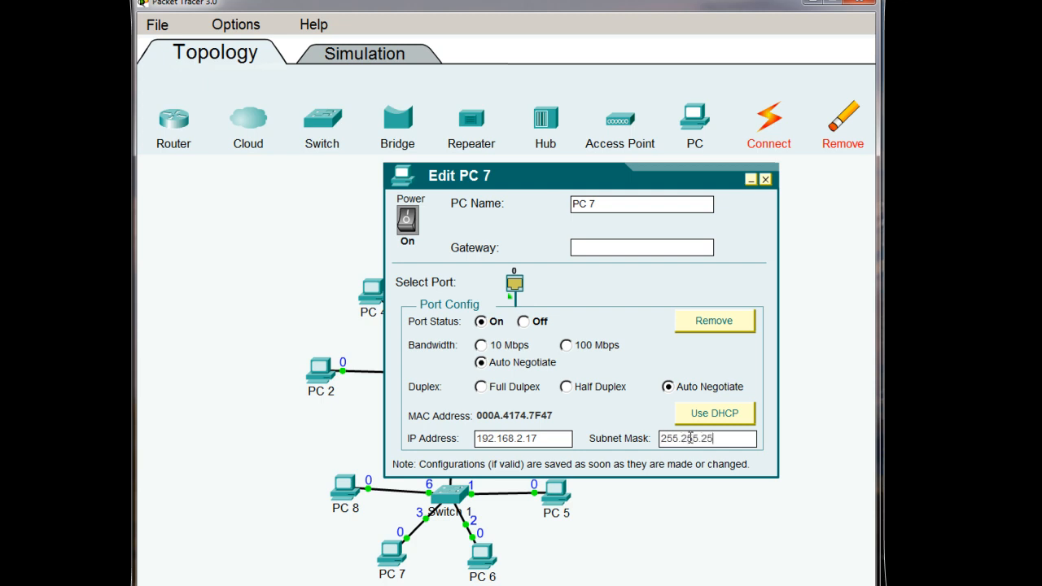
pyautogui.click(766, 179)
# Set PC 8's IP address to 192.168.2.18 and its subnet mask to 255.255.255.0.
pyautogui.click(343, 495)
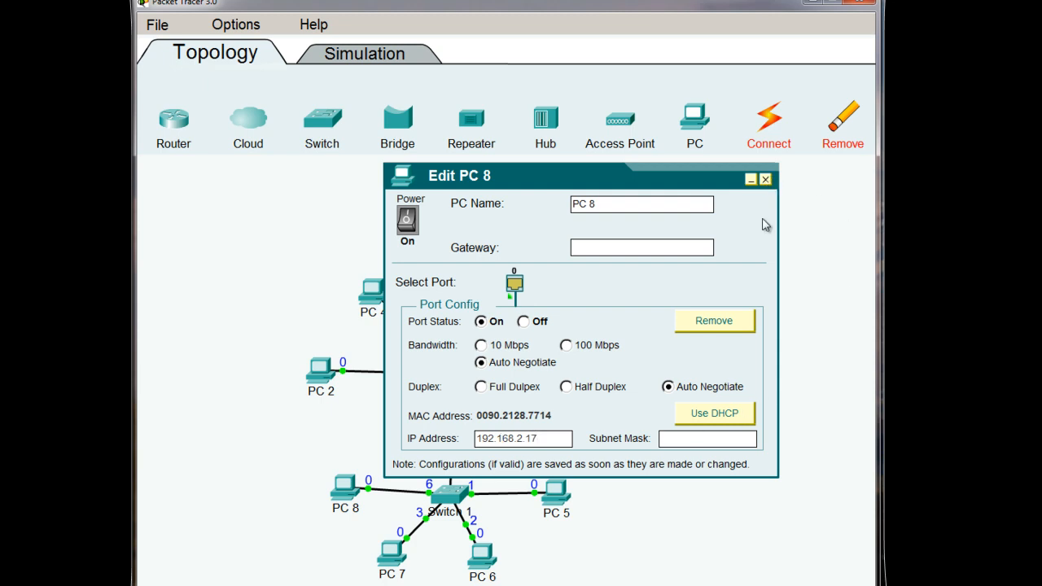
pyautogui.click(713, 442)
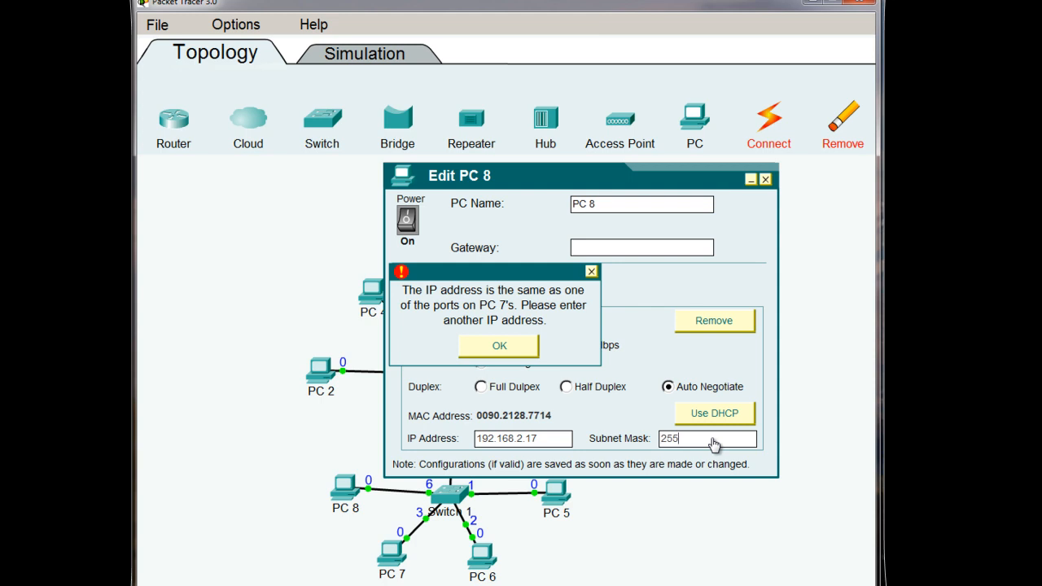
pyautogui.click(510, 350)
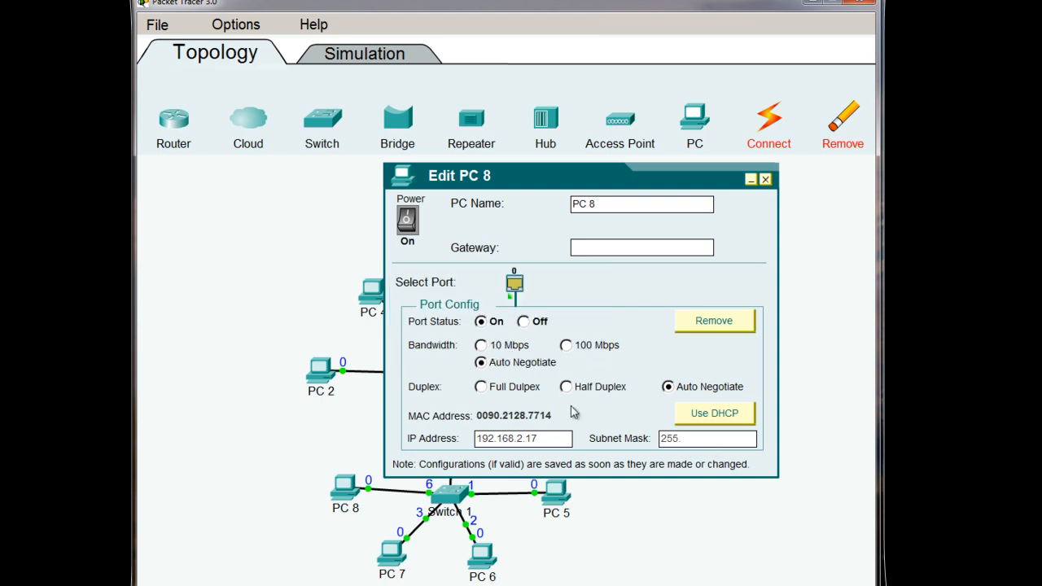
pyautogui.click(544, 438)
pyautogui.click(691, 443)
pyautogui.write('255.255.0')
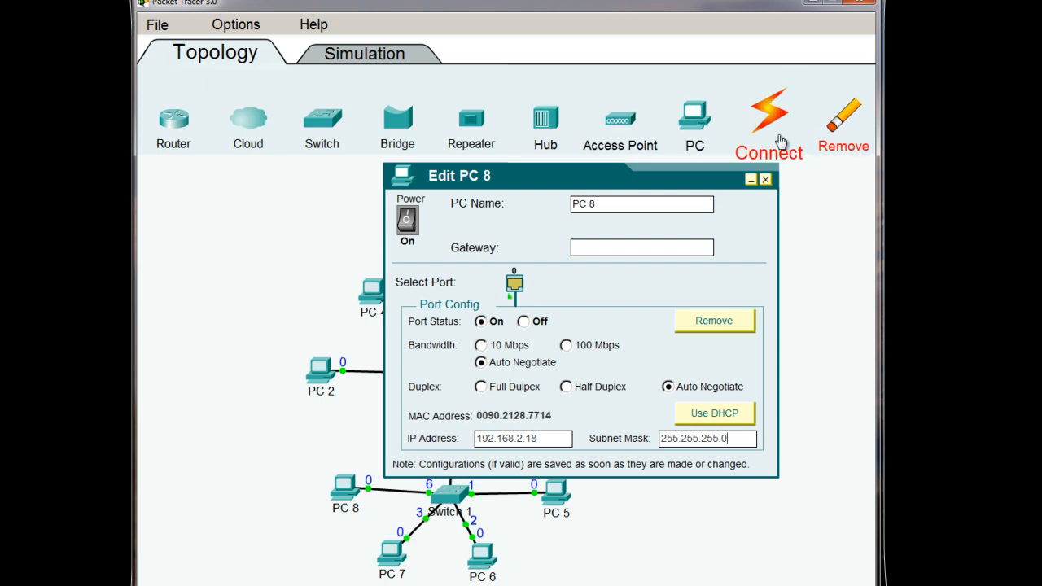
pyautogui.click(765, 178)
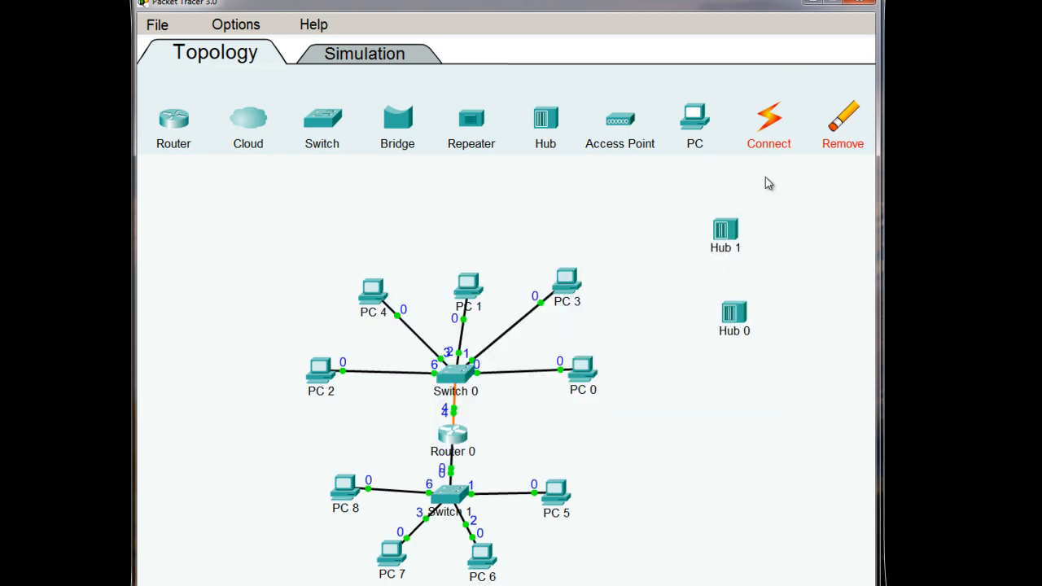
# Check PC 6's IP settings and add a simulation packet from PC 6 to PC 1 in Scenario 0.
pyautogui.click(481, 567)
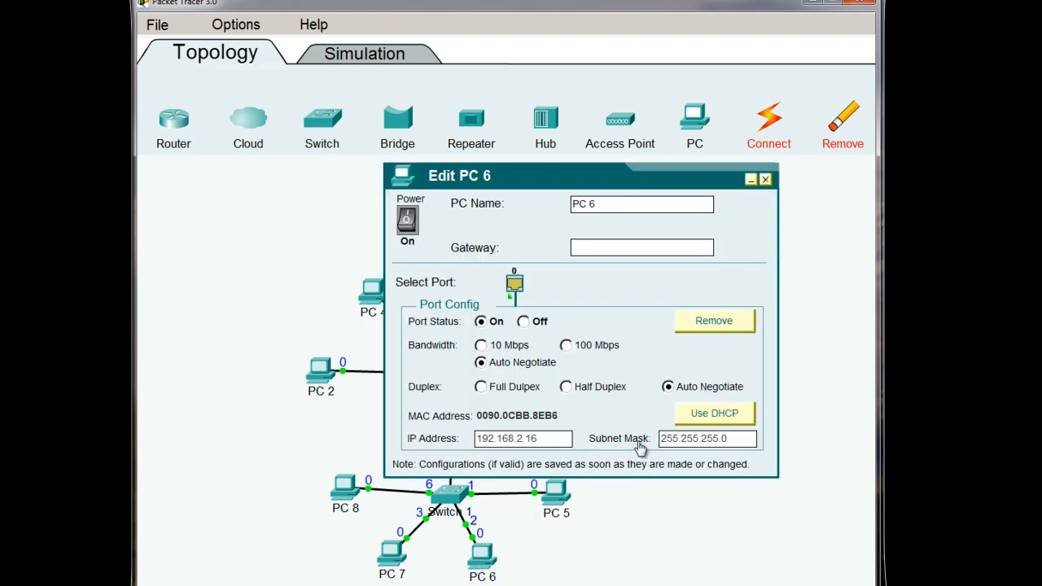
pyautogui.click(765, 179)
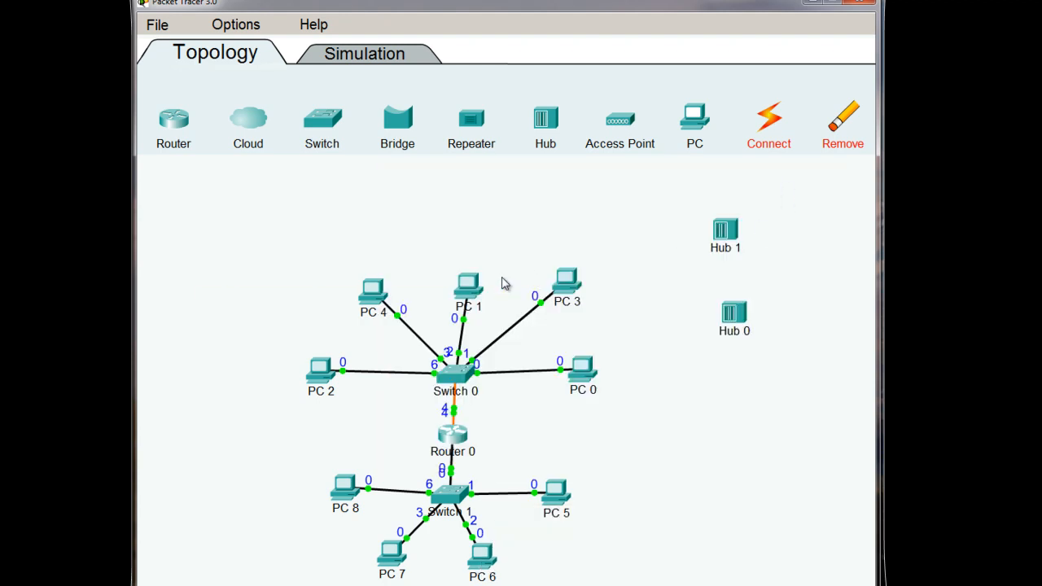
pyautogui.click(361, 57)
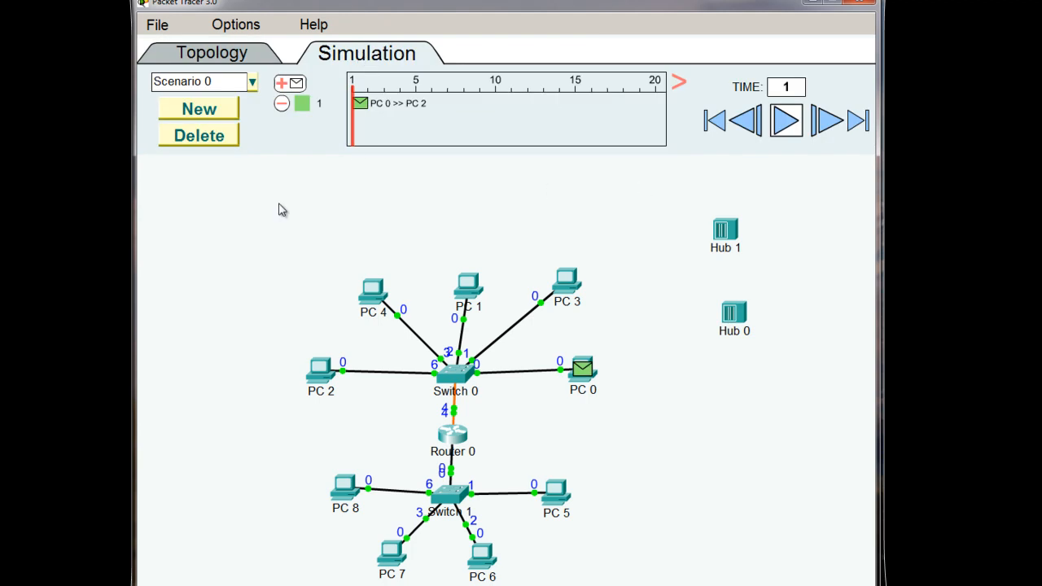
pyautogui.click(285, 83)
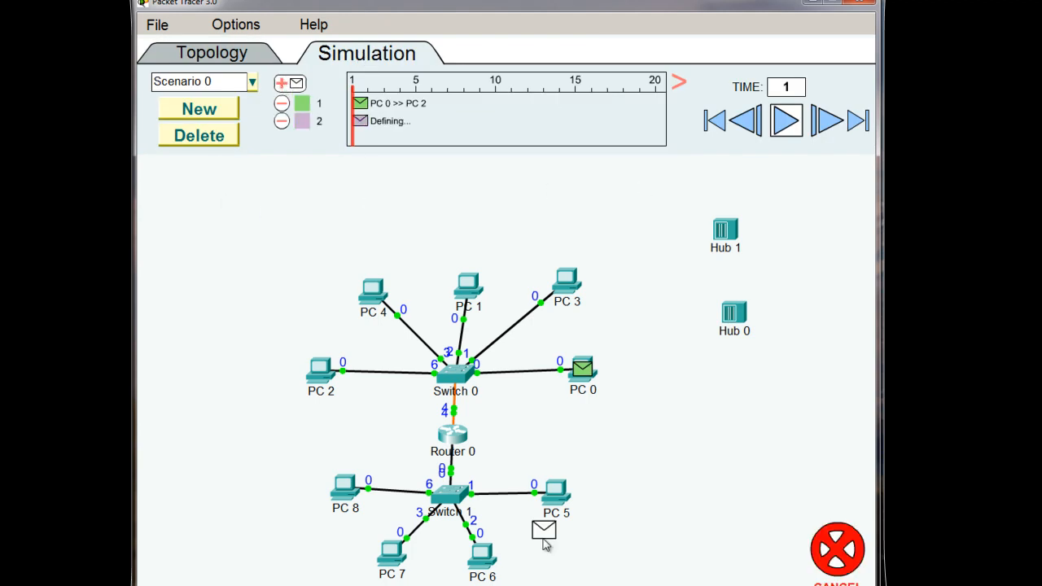
pyautogui.click(476, 558)
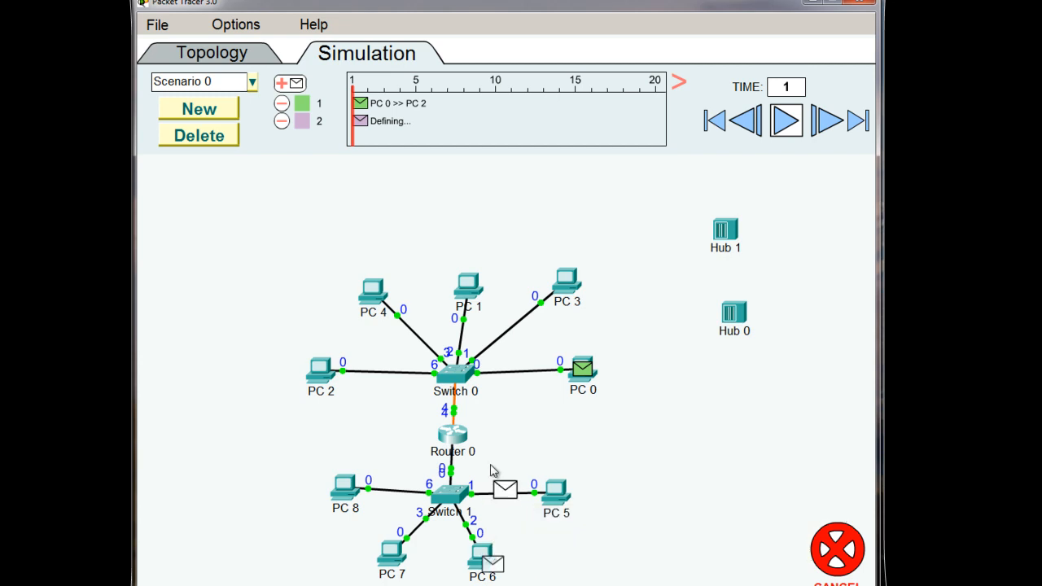
pyautogui.click(465, 279)
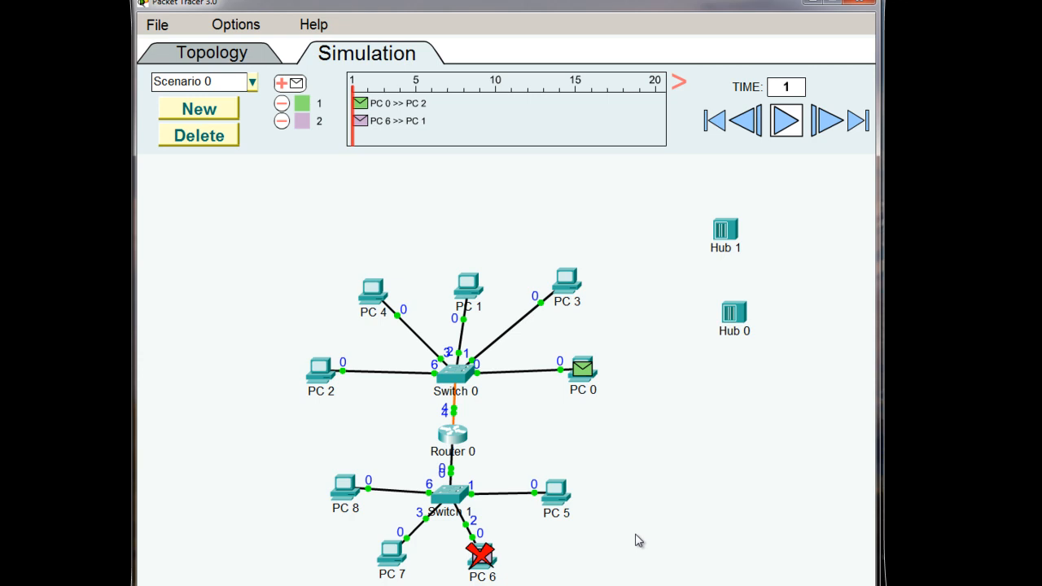
# Return to the topology and set PC 0's gateway to 192.168.1.1.
pyautogui.click(212, 53)
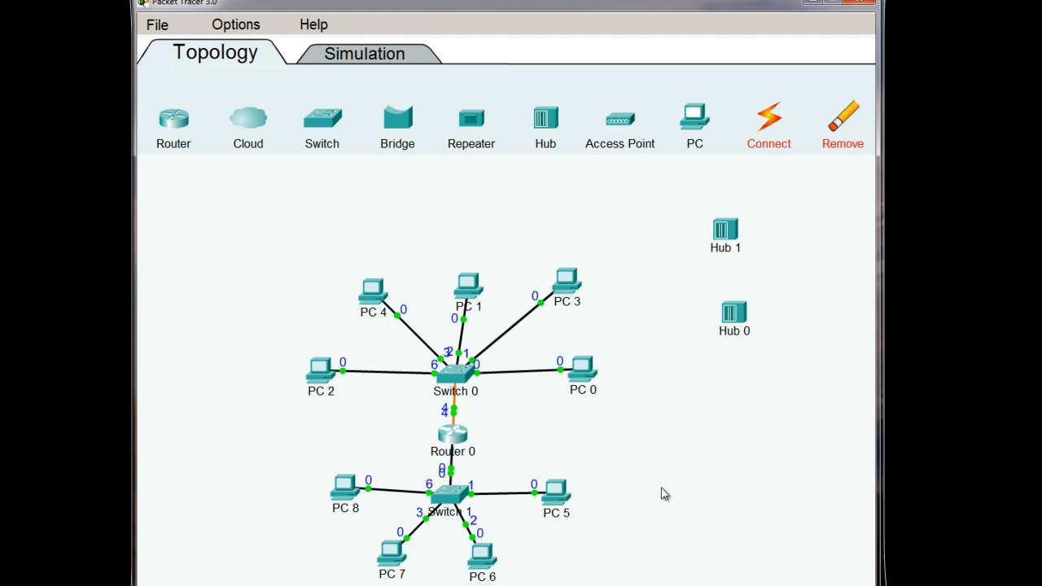
pyautogui.moveTo(555, 503)
pyautogui.moveTo(592, 370)
pyautogui.moveTo(463, 437)
pyautogui.moveTo(454, 495)
pyautogui.click(588, 372)
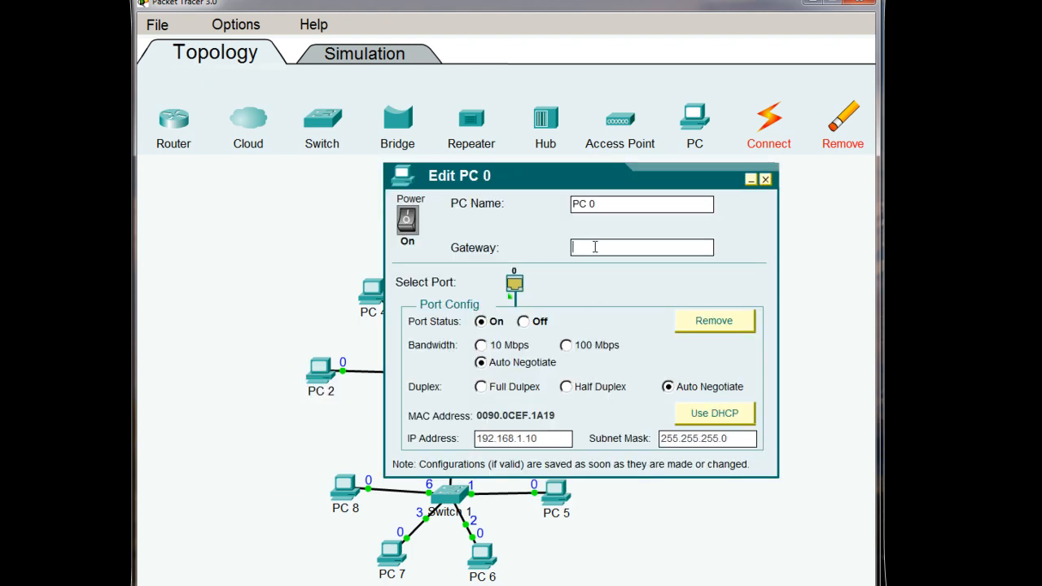
pyautogui.click(595, 247)
pyautogui.write('192.168.1.1')
pyautogui.click(765, 178)
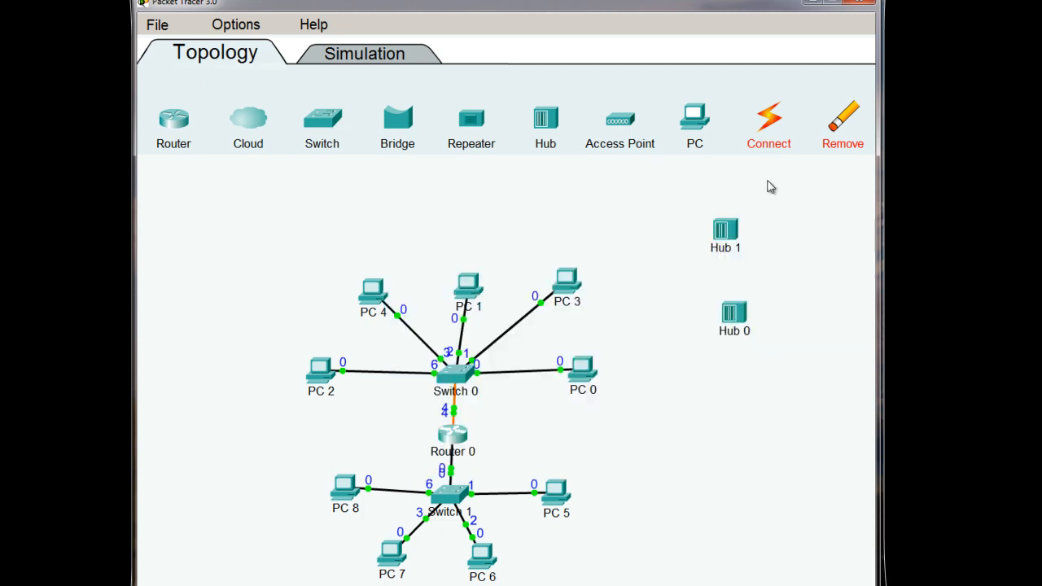
# Set the gateway of PC 3 and PC 1 to 192.168.1.1.
pyautogui.click(567, 280)
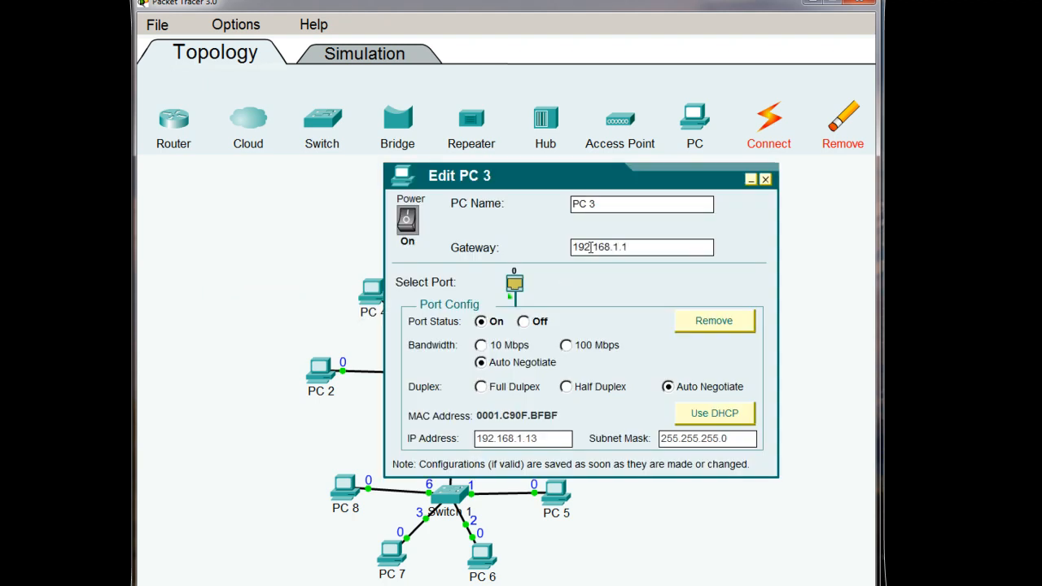
pyautogui.click(765, 179)
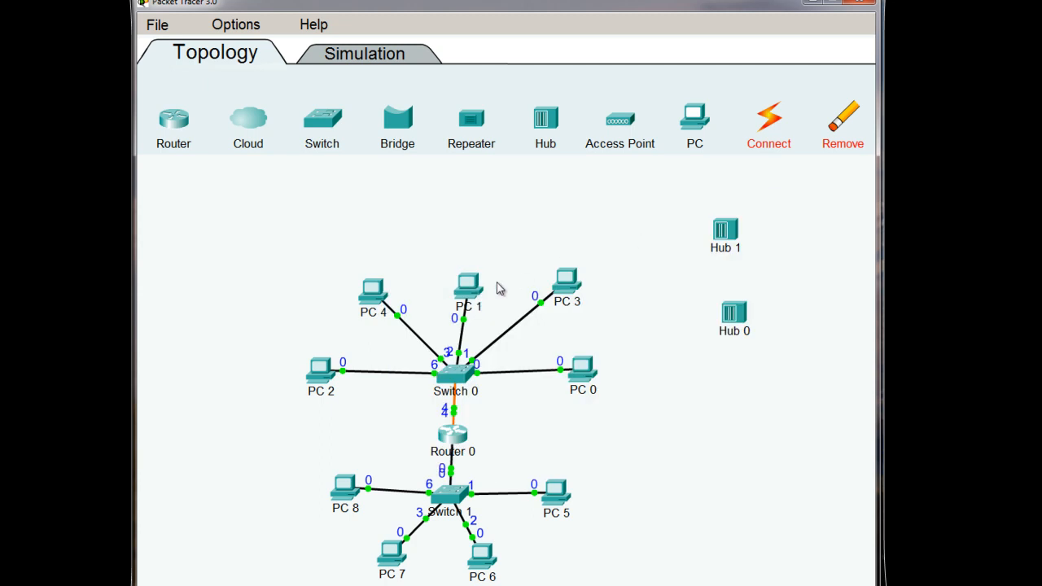
pyautogui.click(472, 286)
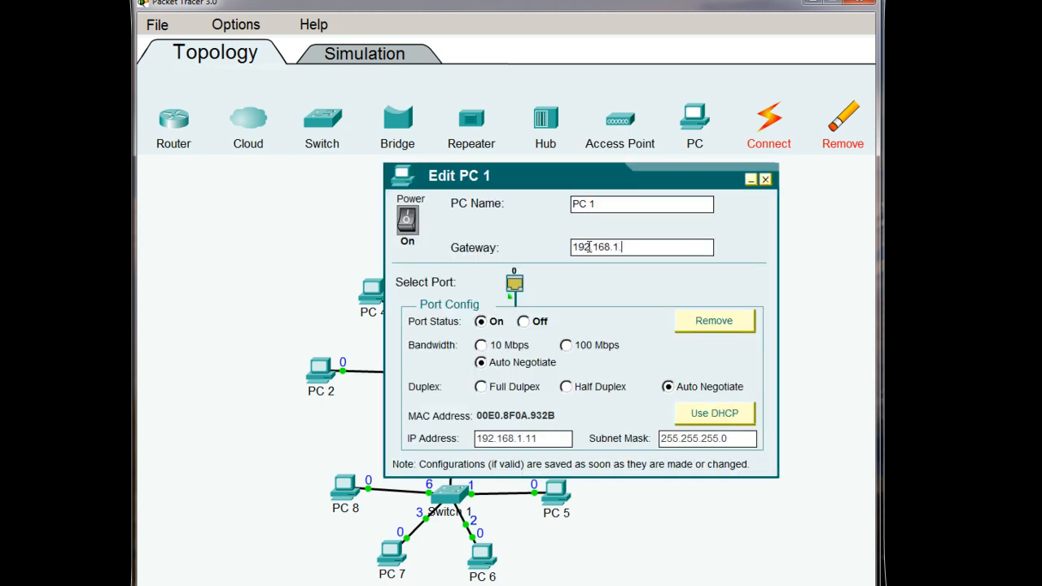
pyautogui.click(765, 179)
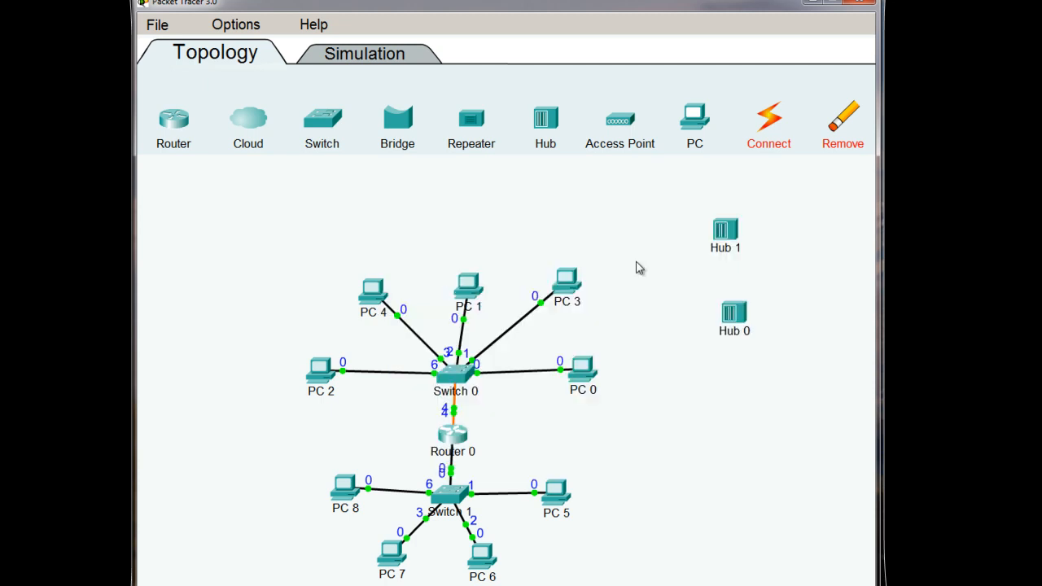
# Set the gateway of PC 4 and PC 2 to 192.168.1.1.
pyautogui.click(370, 297)
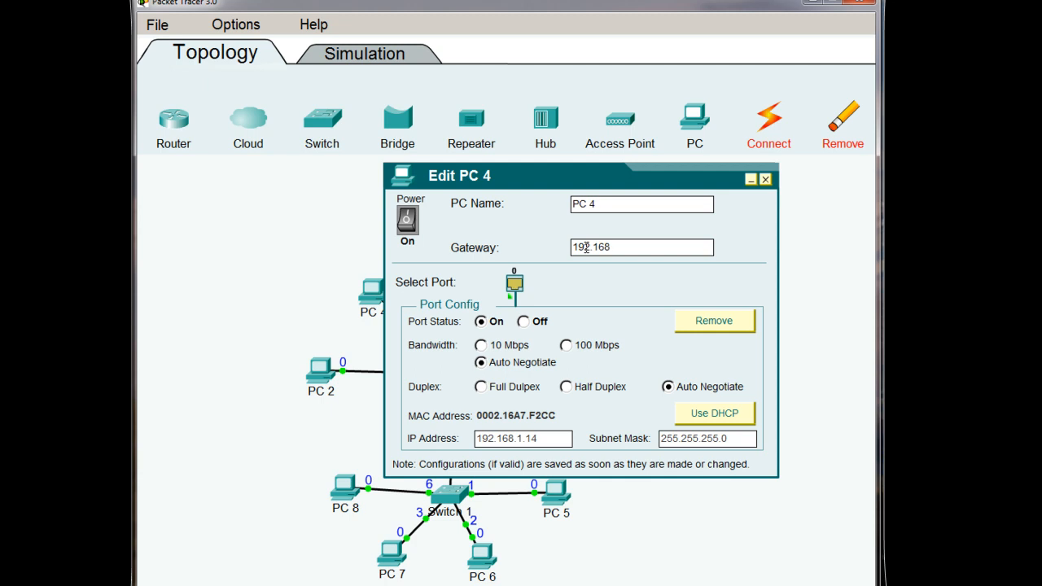
pyautogui.click(765, 178)
pyautogui.click(373, 295)
pyautogui.click(765, 178)
pyautogui.click(322, 374)
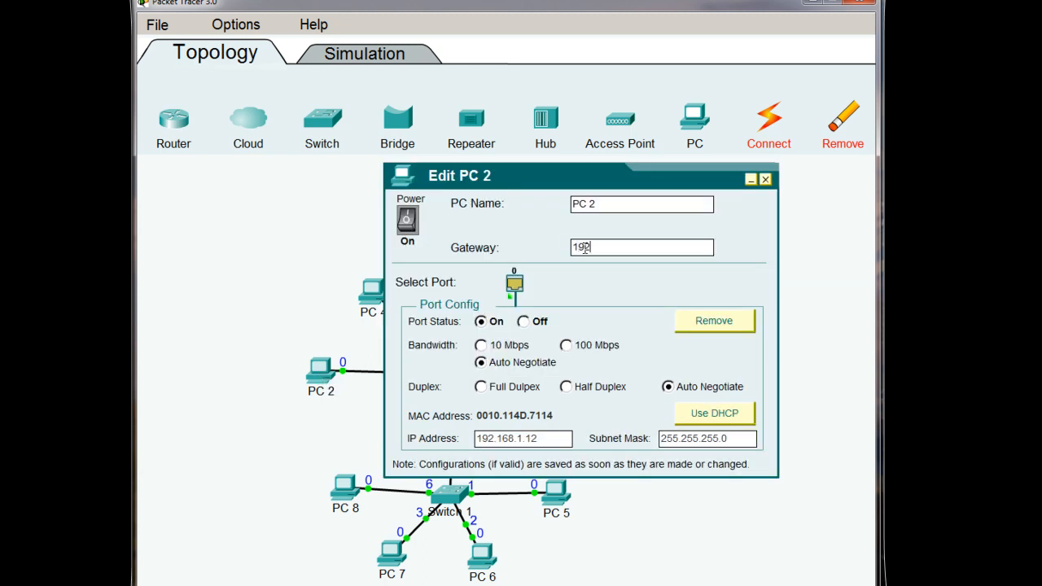
pyautogui.click(765, 180)
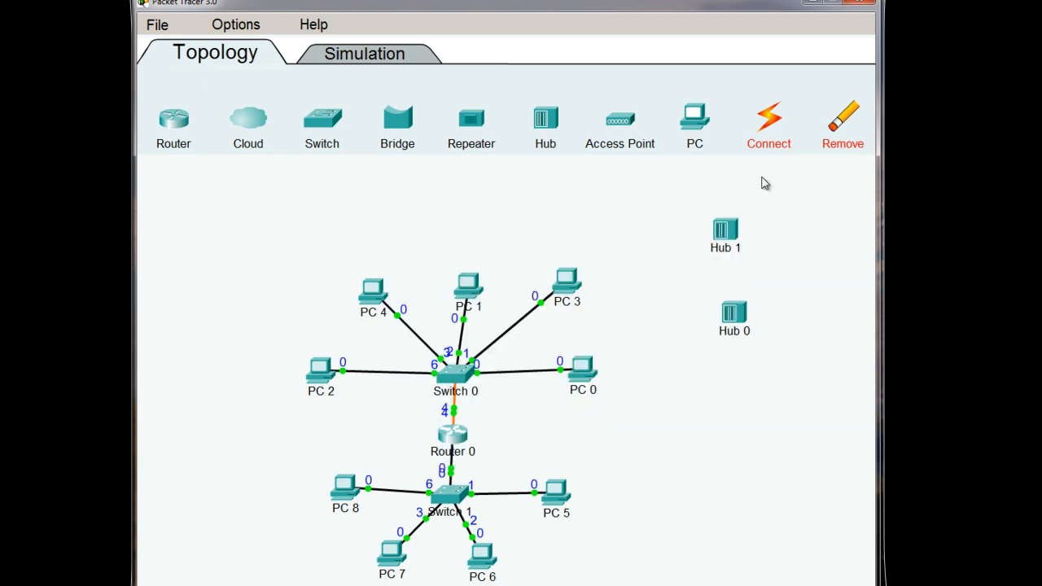
# Set PC 5's gateway to 192.168.2.1 and check the IP address of Router 0's port 1.
pyautogui.click(559, 493)
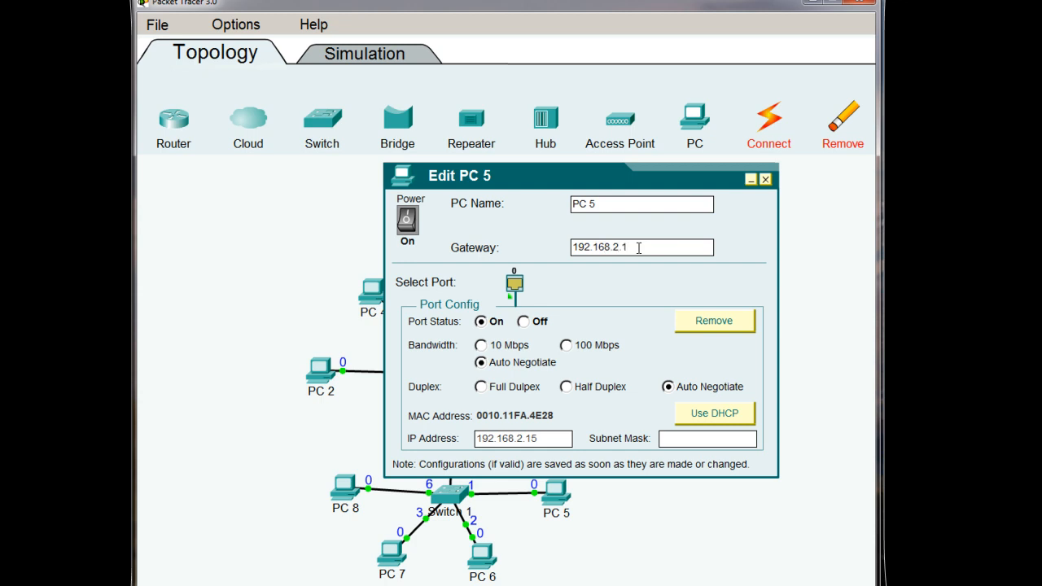
pyautogui.click(766, 181)
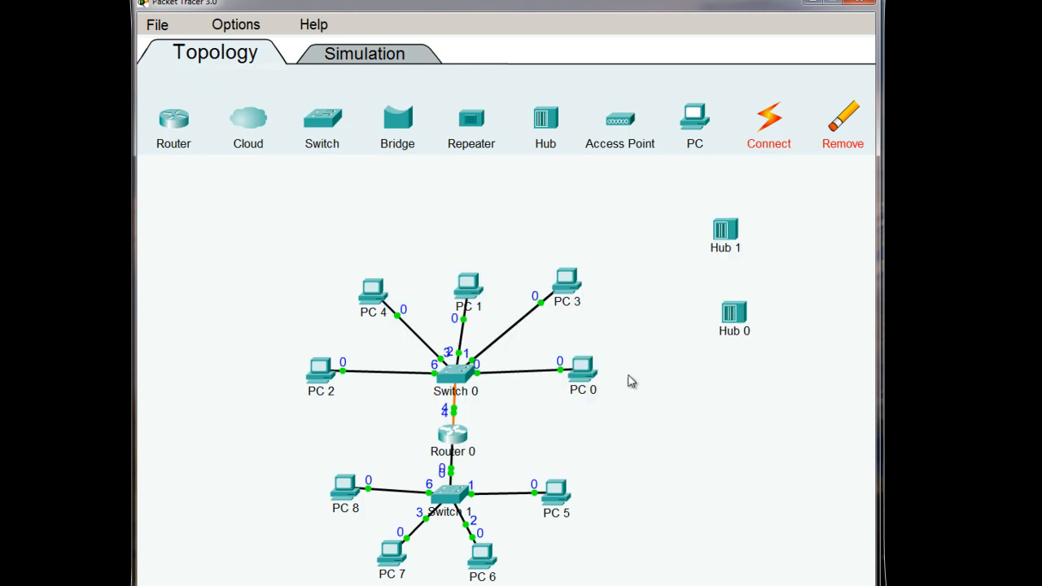
pyautogui.click(451, 444)
pyautogui.click(535, 283)
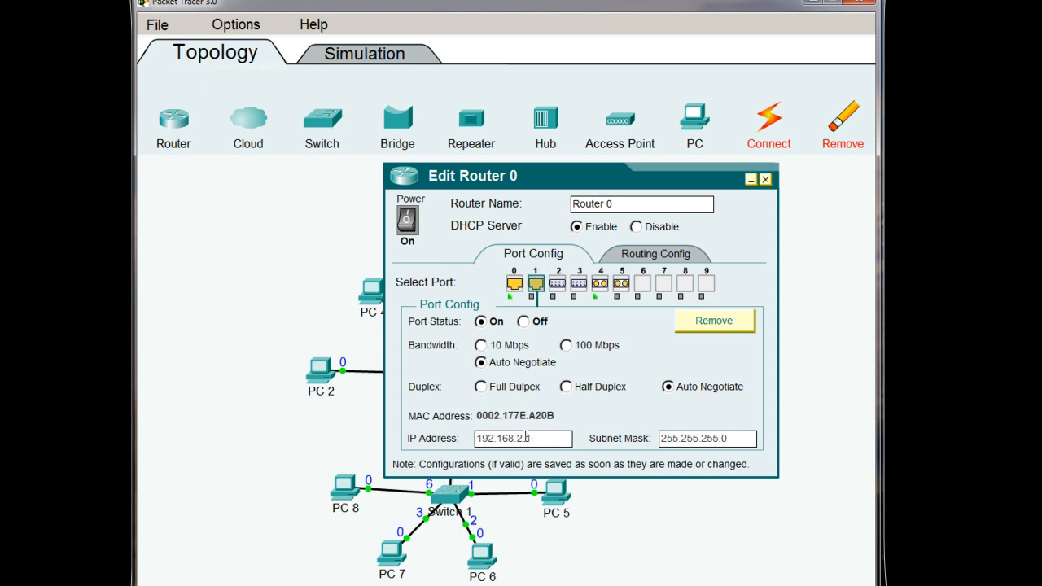
pyautogui.click(765, 179)
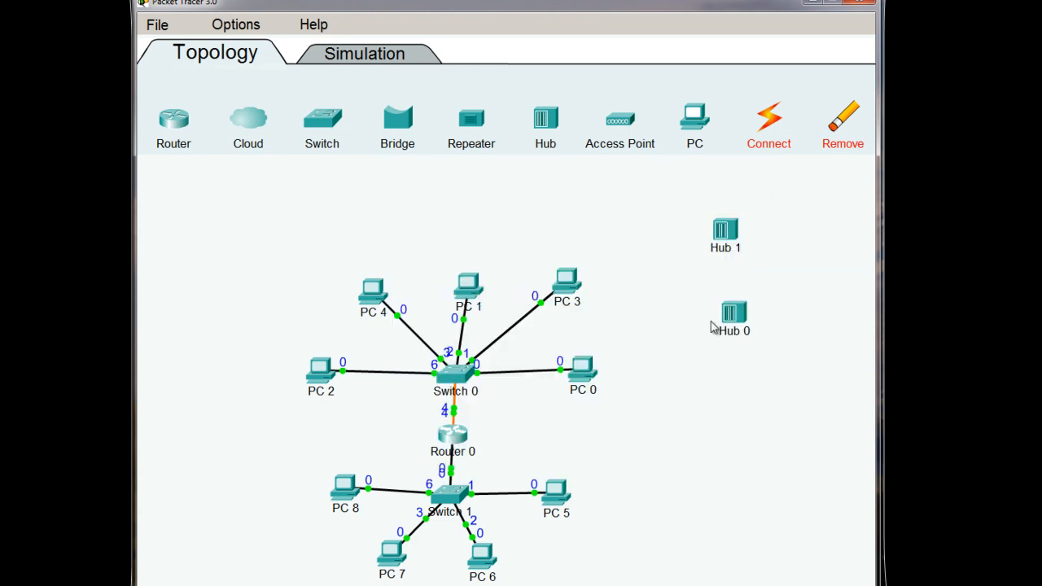
# Set the gateway of PC 6 and PC 7 to 192.168.2.1.
pyautogui.click(480, 556)
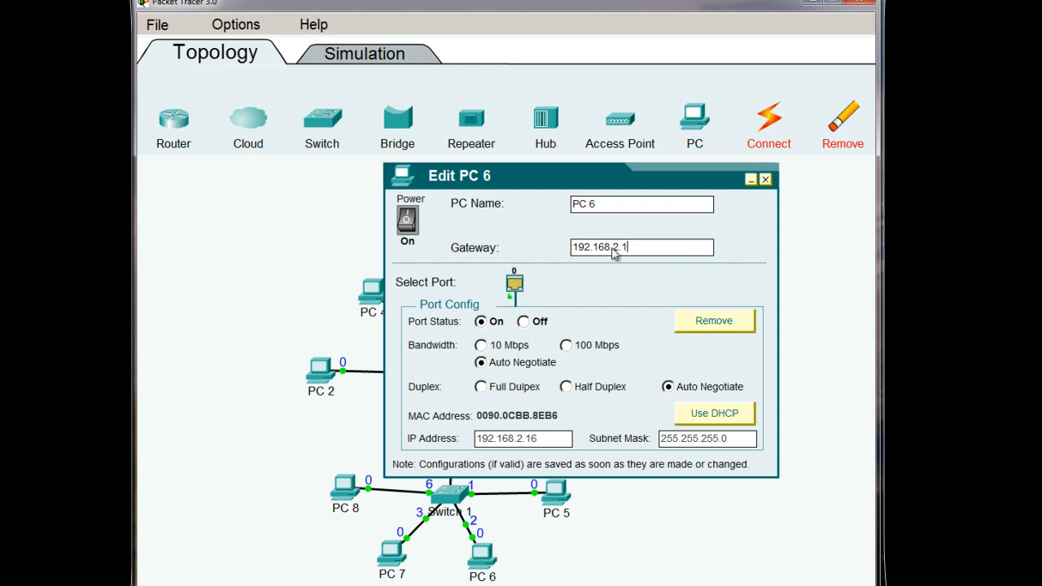
pyautogui.click(765, 179)
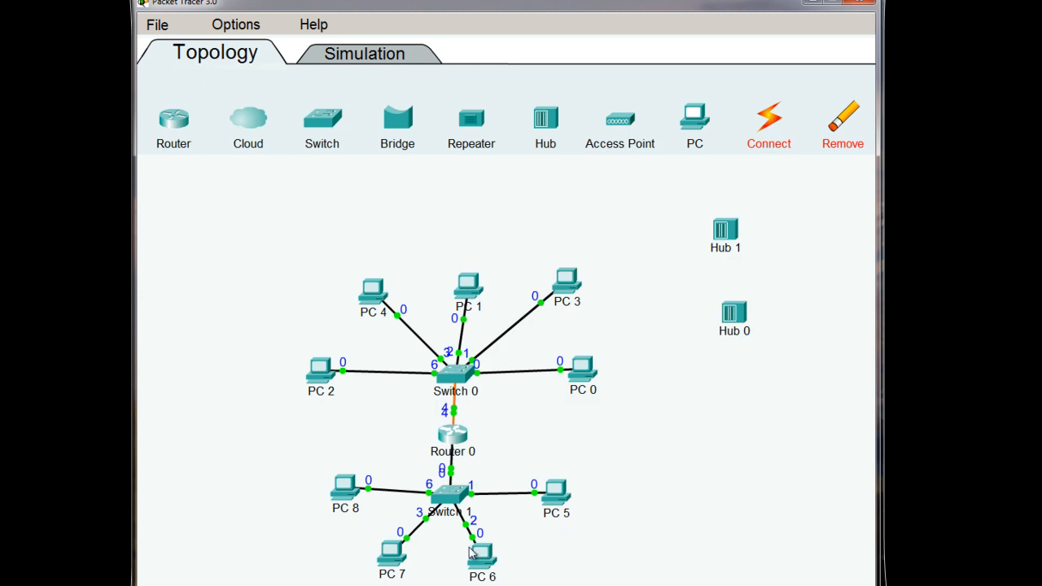
pyautogui.click(407, 555)
pyautogui.click(641, 250)
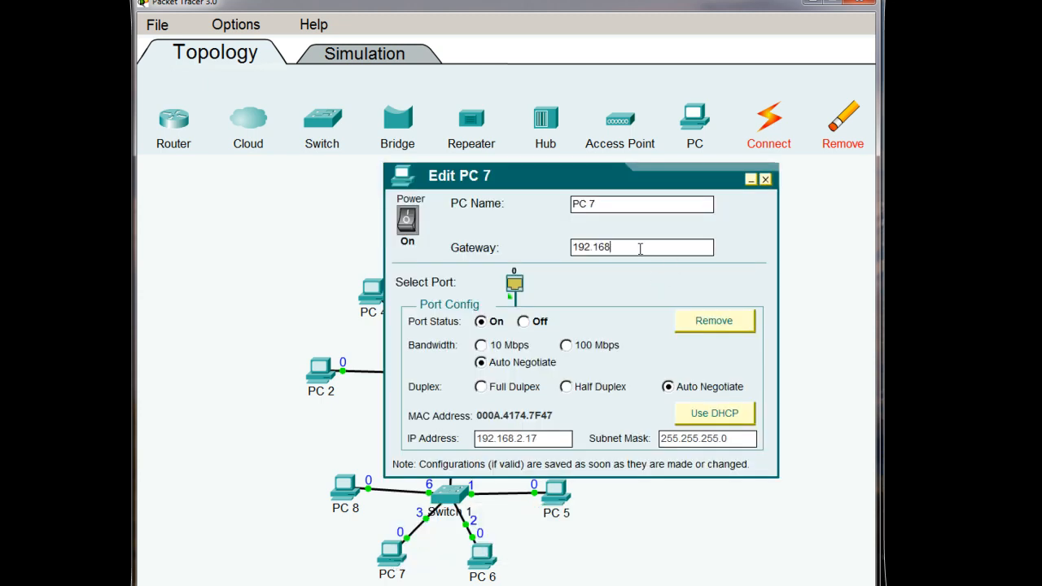
pyautogui.click(765, 179)
# Set PC 8's gateway to 192.168.2.1.
pyautogui.click(344, 485)
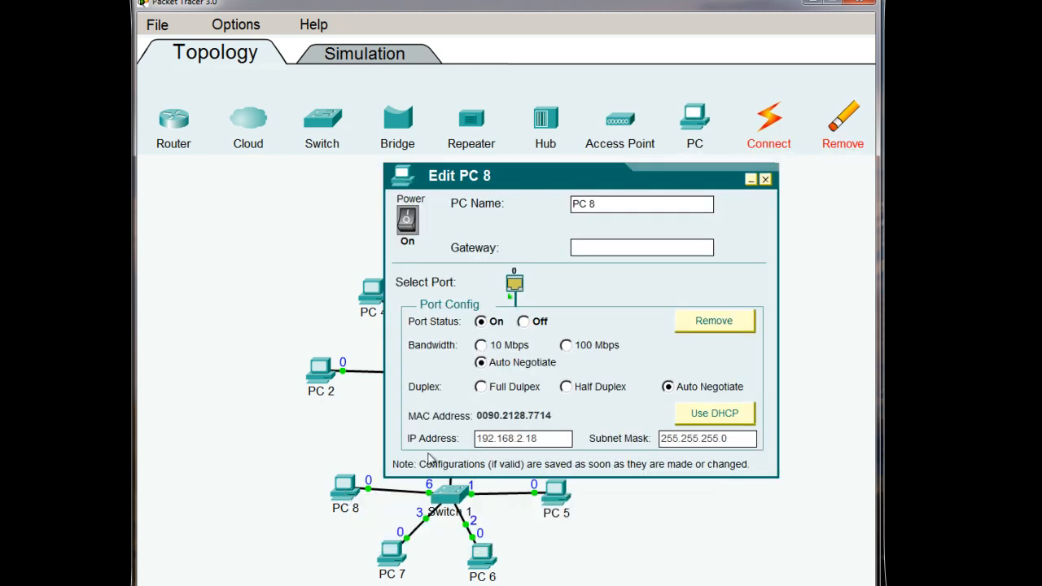
pyautogui.click(625, 245)
pyautogui.write('192.168.2.1')
pyautogui.click(765, 179)
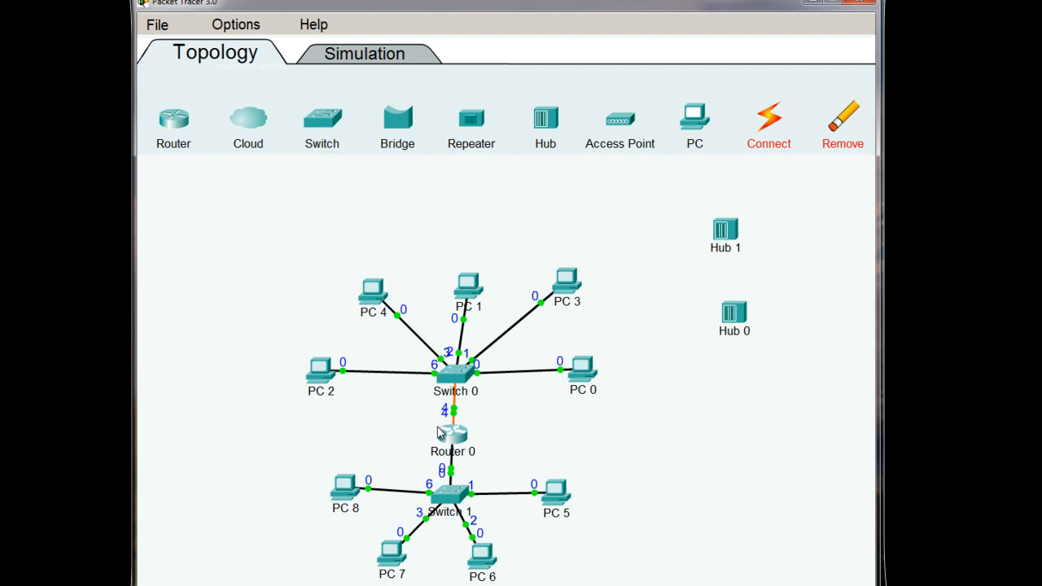
# Try to set the IP address of Router 0's port 0 to 192.168.2.1.
pyautogui.moveTo(451, 438)
pyautogui.click(456, 440)
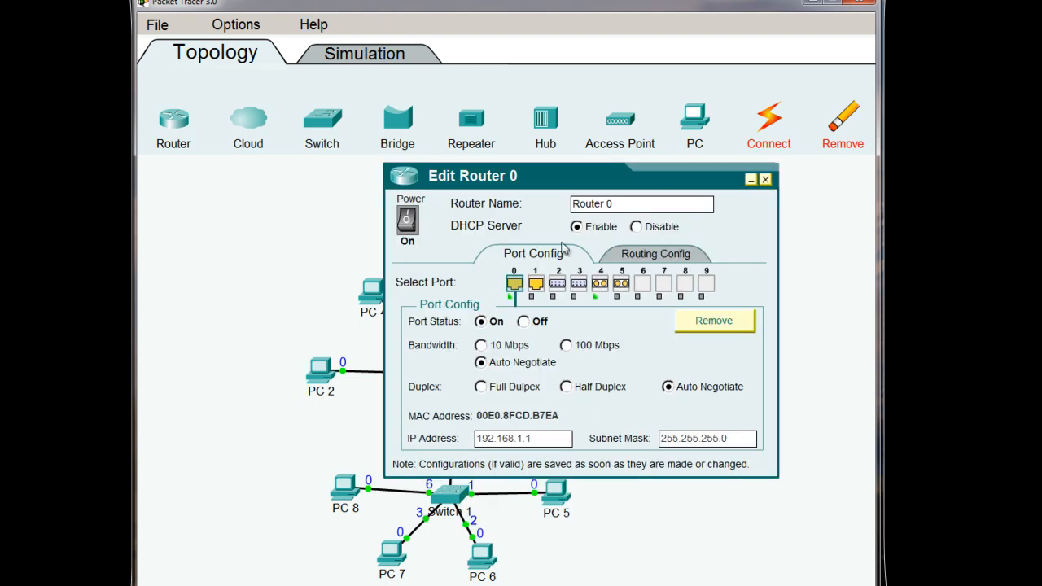
pyautogui.moveTo(565, 184); pyautogui.dragTo(684, 179)
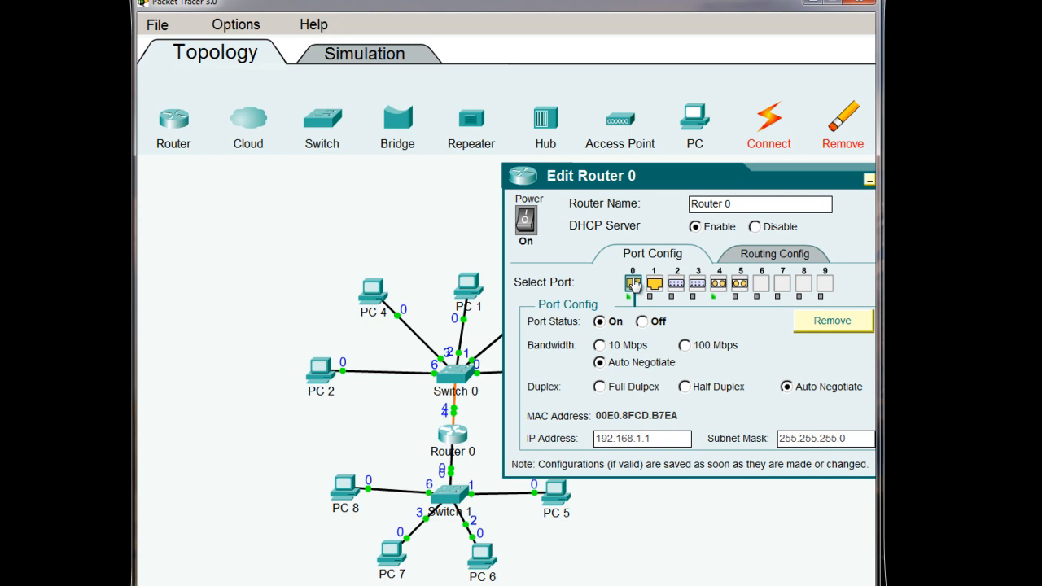
pyautogui.doubleClick(638, 438)
pyautogui.write('2')
pyautogui.click(654, 290)
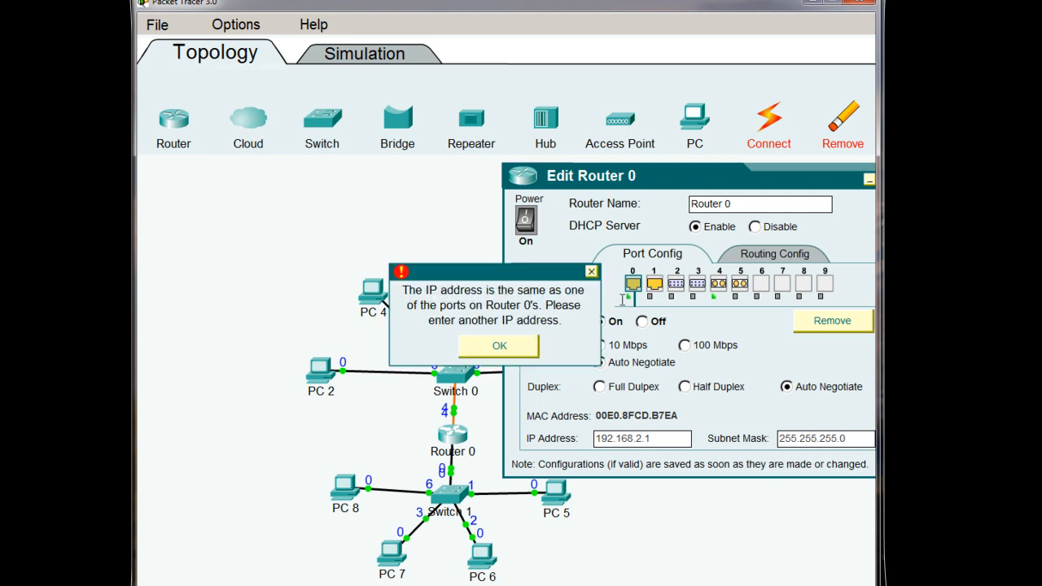
pyautogui.click(525, 348)
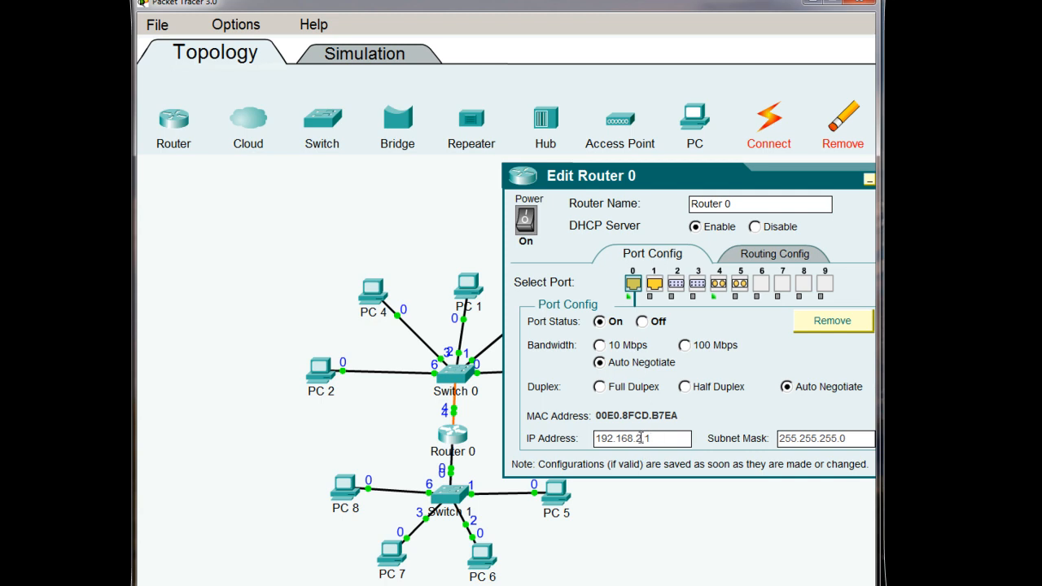
# Set Router 0's port 0 IP address to 192.168.3.1 and clear the IP address of port 1.
pyautogui.doubleClick(640, 438)
pyautogui.click(654, 283)
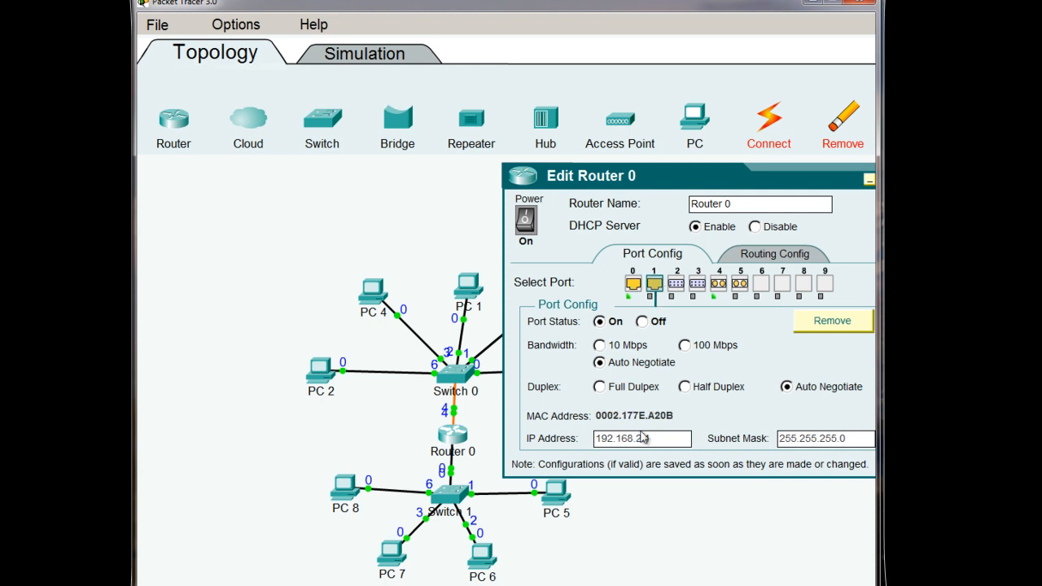
pyautogui.moveTo(655, 437); pyautogui.dragTo(576, 440)
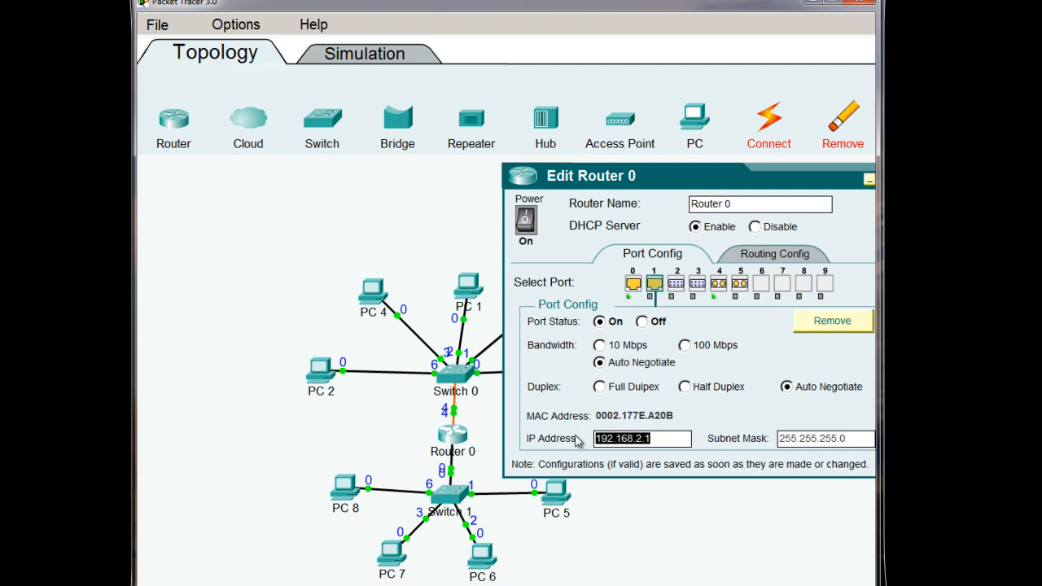
pyautogui.press('BackSpace')
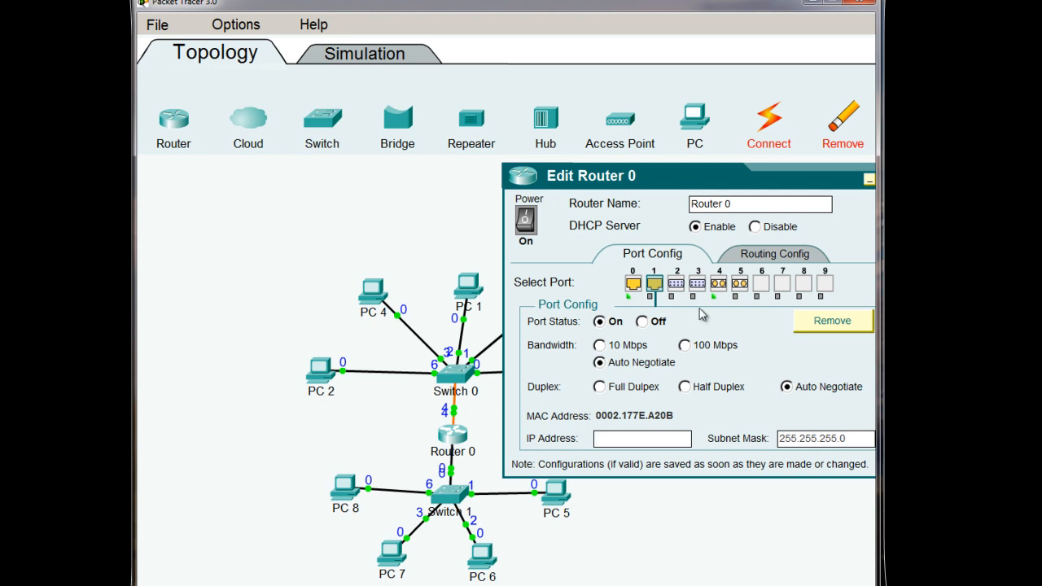
# Change the IP address of Router 0's port 0 to 192.168.2.1.
pyautogui.click(634, 285)
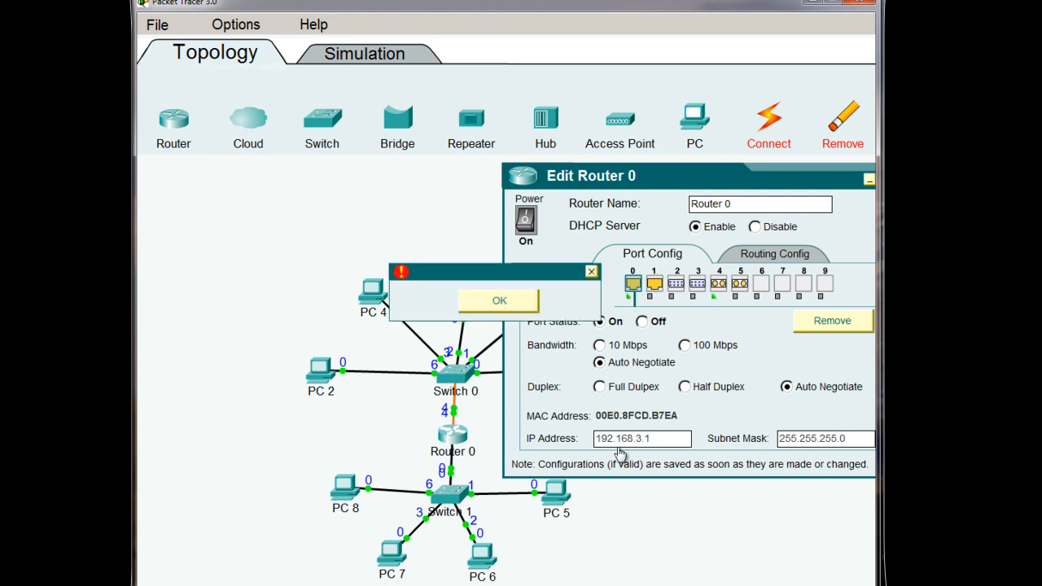
pyautogui.click(504, 301)
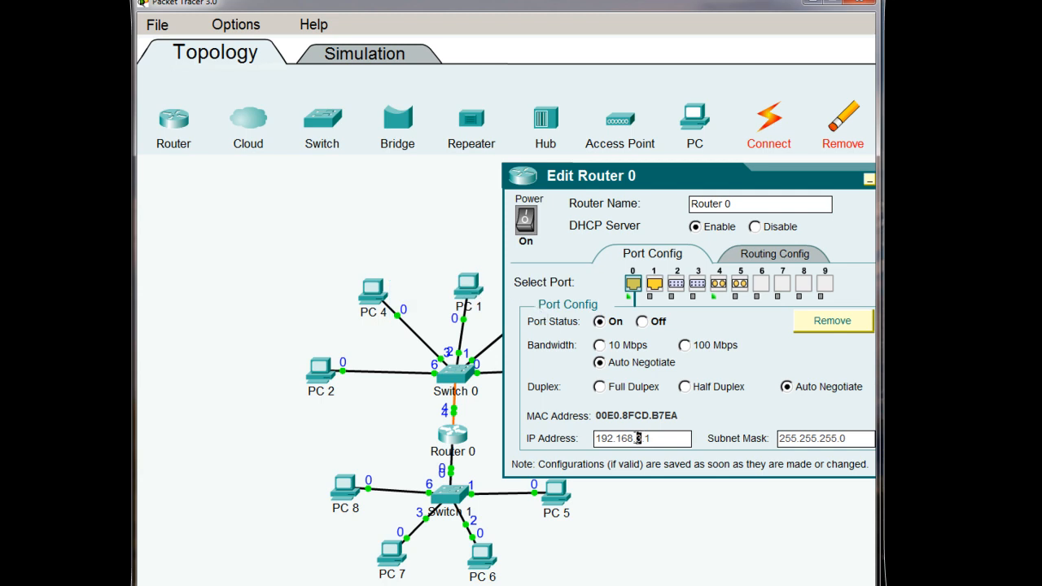
pyautogui.press('BackSpace')
pyautogui.write('2')
# Set the IP address of Router 0's port 4 to 192.168.1.1 and close the router's settings.
pyautogui.moveTo(453, 446)
pyautogui.click(720, 286)
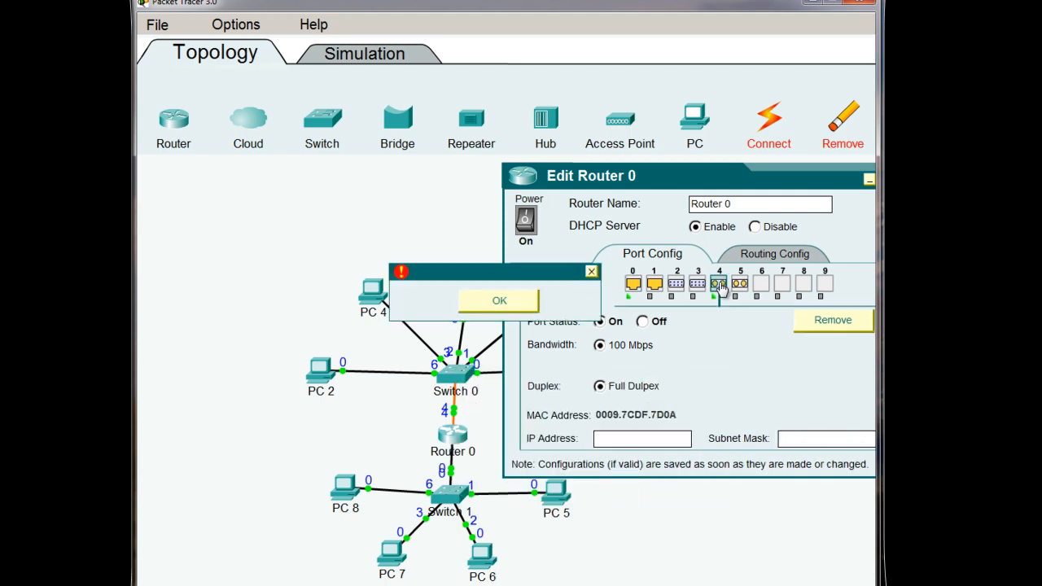
pyautogui.click(505, 303)
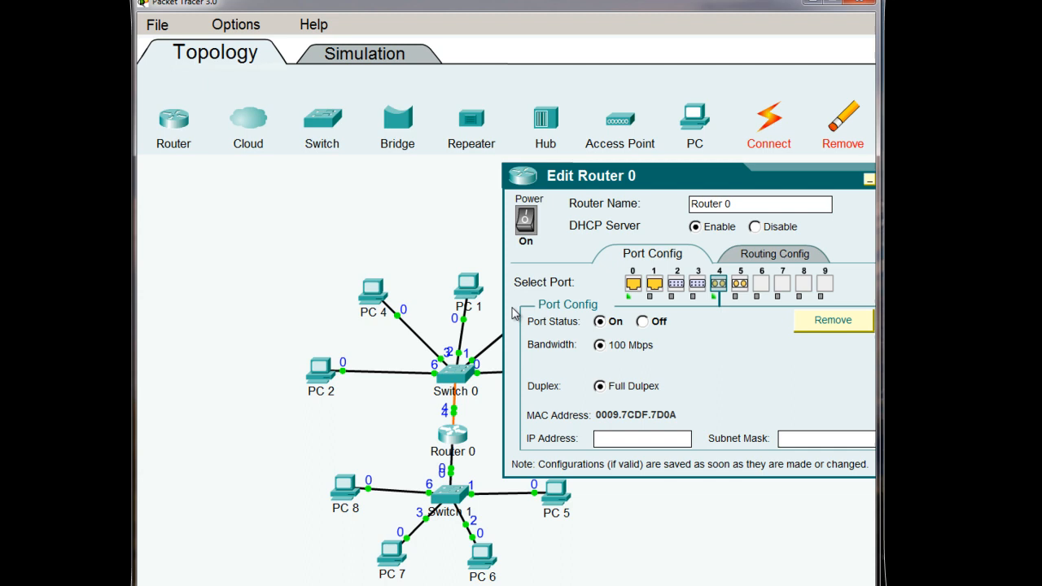
pyautogui.click(605, 439)
pyautogui.write('192.168.1.1')
pyautogui.moveTo(777, 179); pyautogui.dragTo(739, 179)
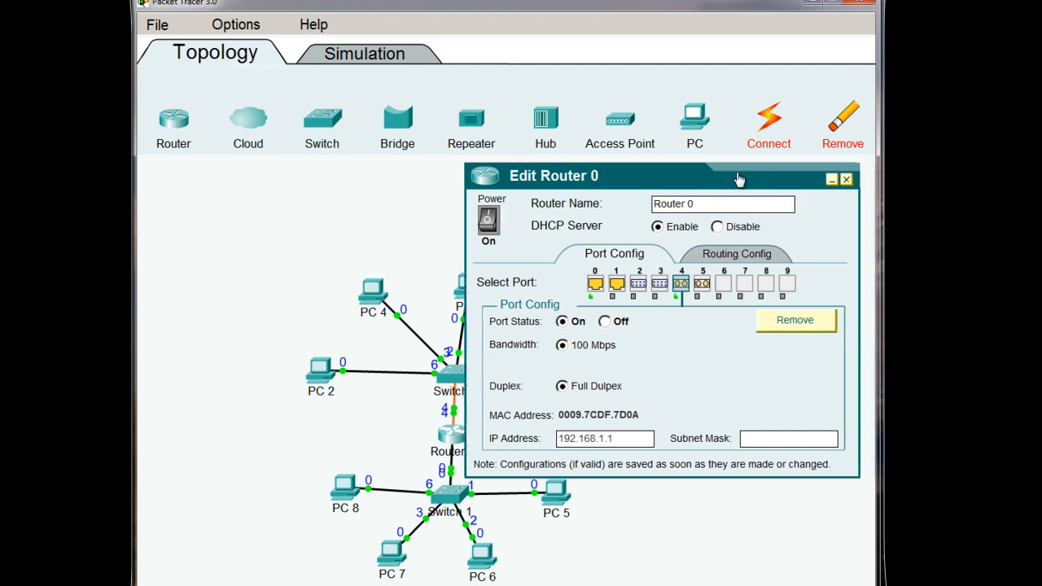
pyautogui.click(847, 180)
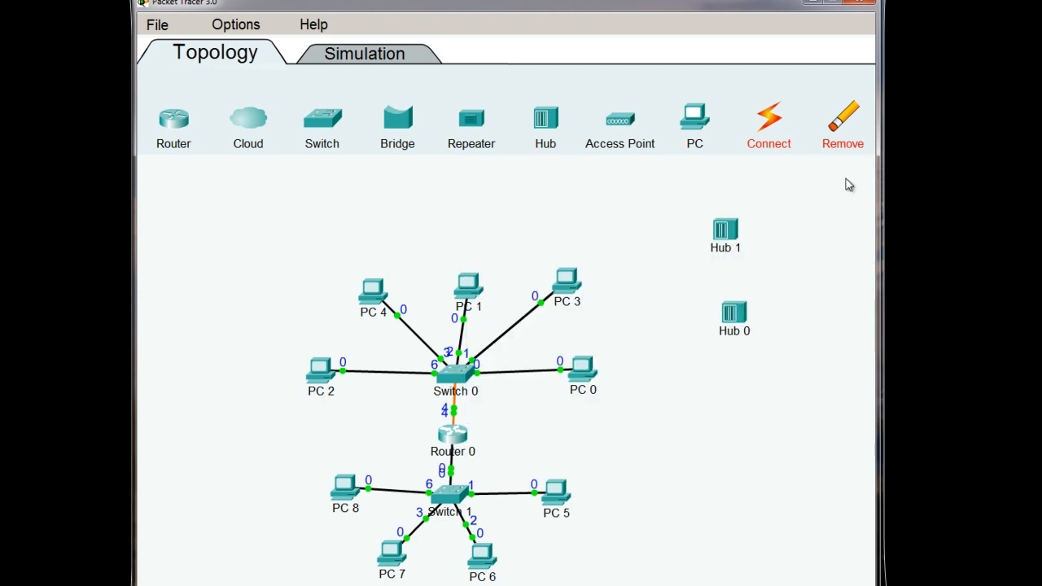
# Inspect the packet information at PC 6 in Scenario 0 and play the simulation.
pyautogui.click(354, 61)
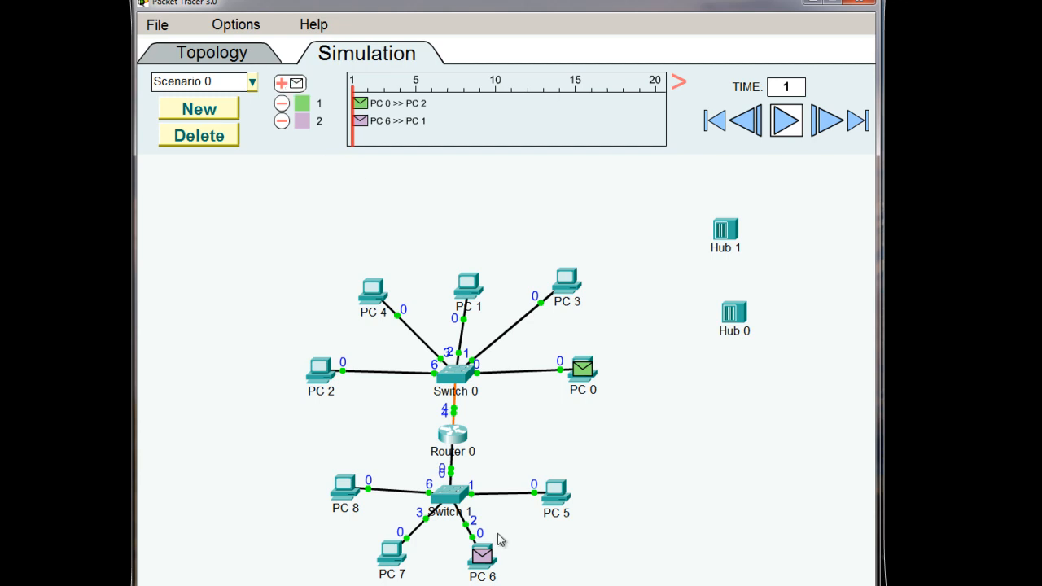
pyautogui.click(486, 559)
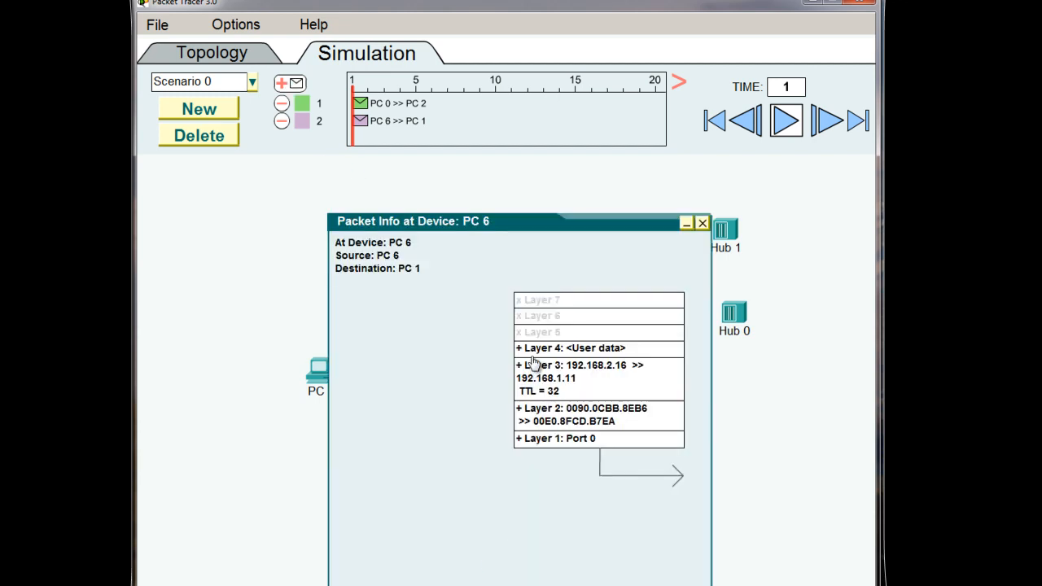
pyautogui.click(702, 223)
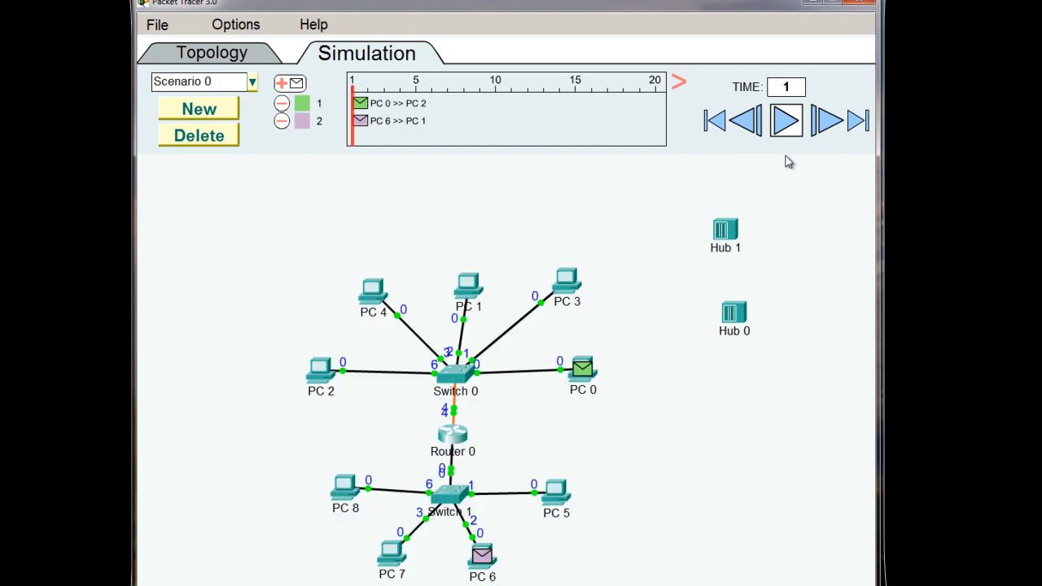
pyautogui.click(785, 122)
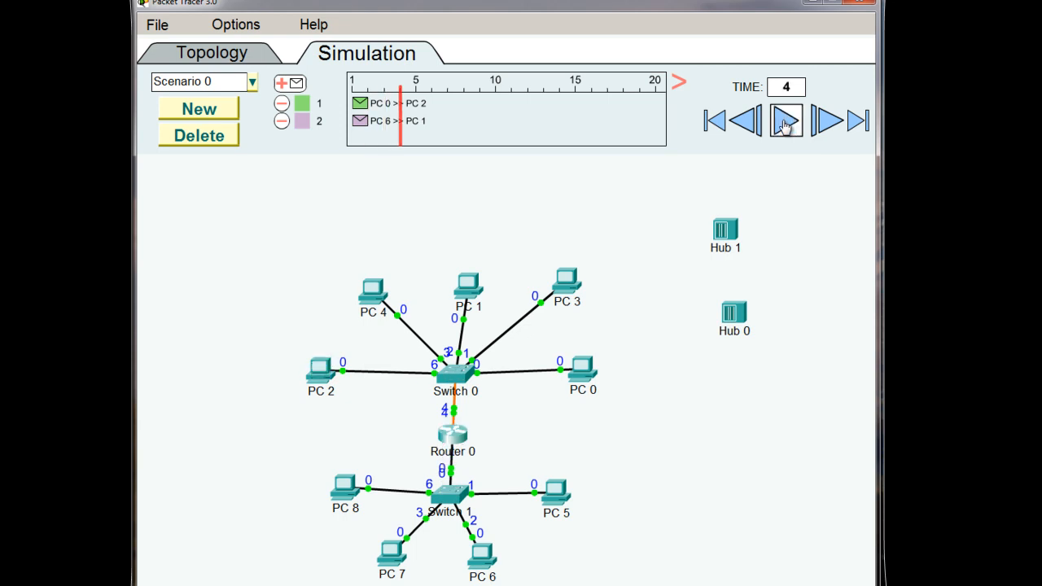
# Return to the topology and set the subnet mask of Router 0's port 4 to 255.255.255.0.
pyautogui.moveTo(452, 442)
pyautogui.click(237, 54)
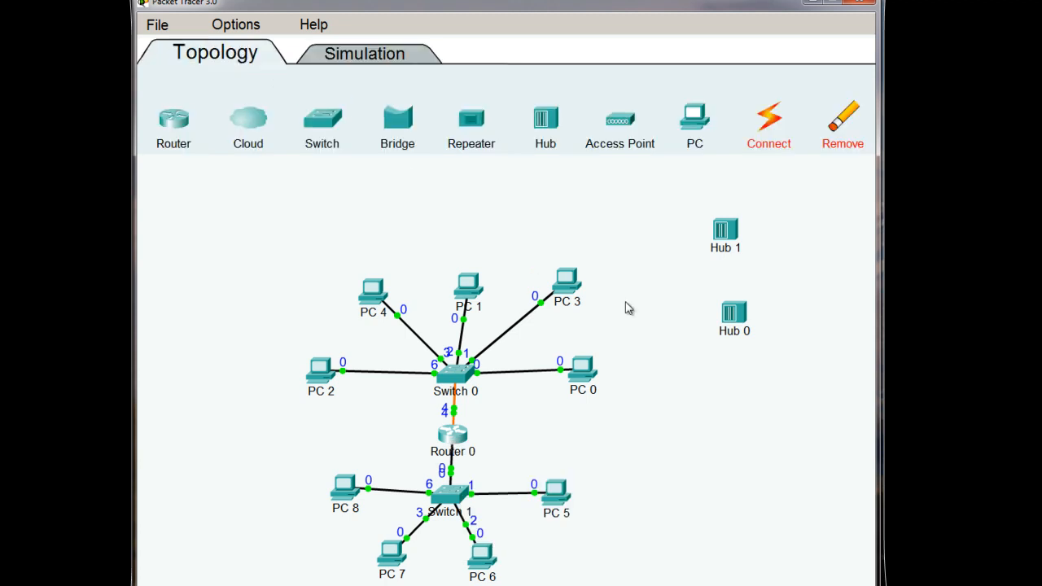
pyautogui.click(456, 438)
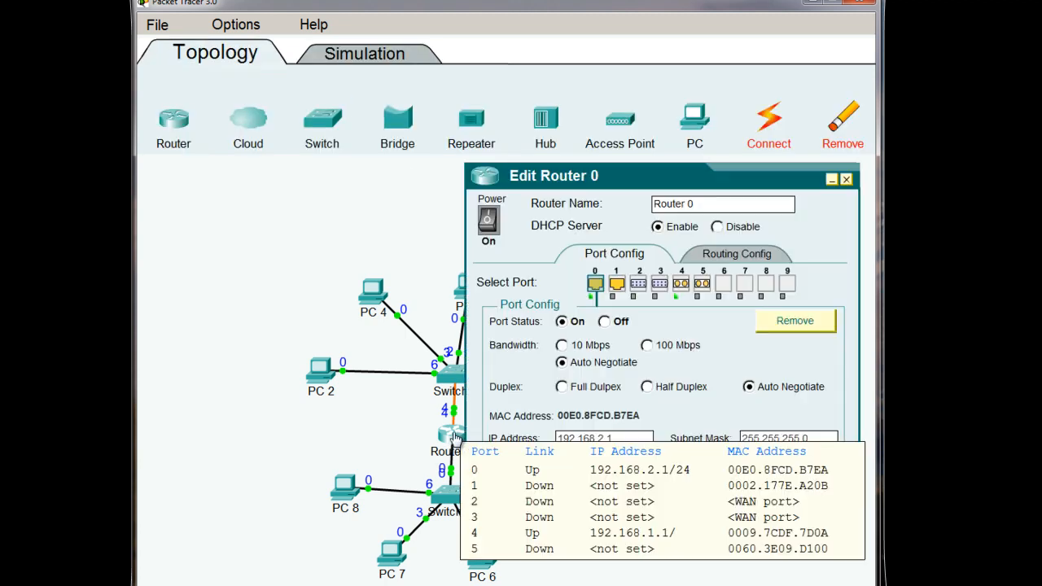
pyautogui.click(681, 284)
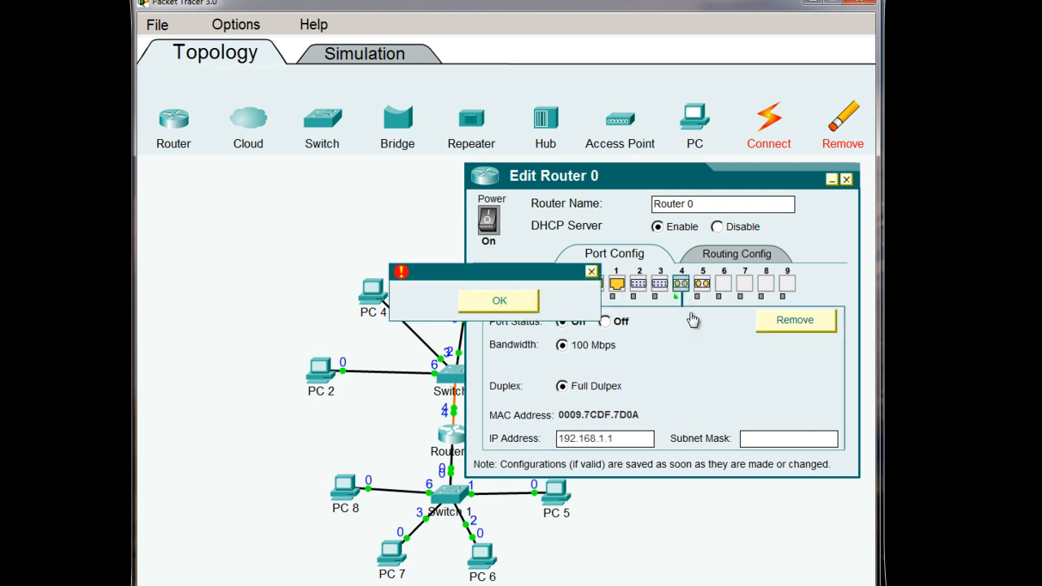
pyautogui.click(521, 303)
pyautogui.click(770, 438)
pyautogui.write('2')
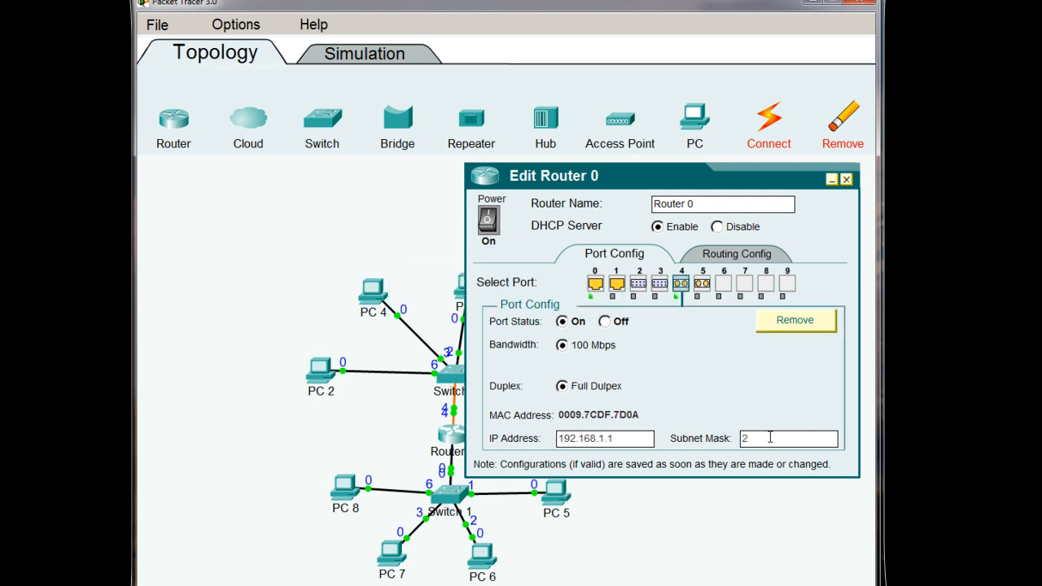
pyautogui.write('55.255.255.0')
pyautogui.click(846, 180)
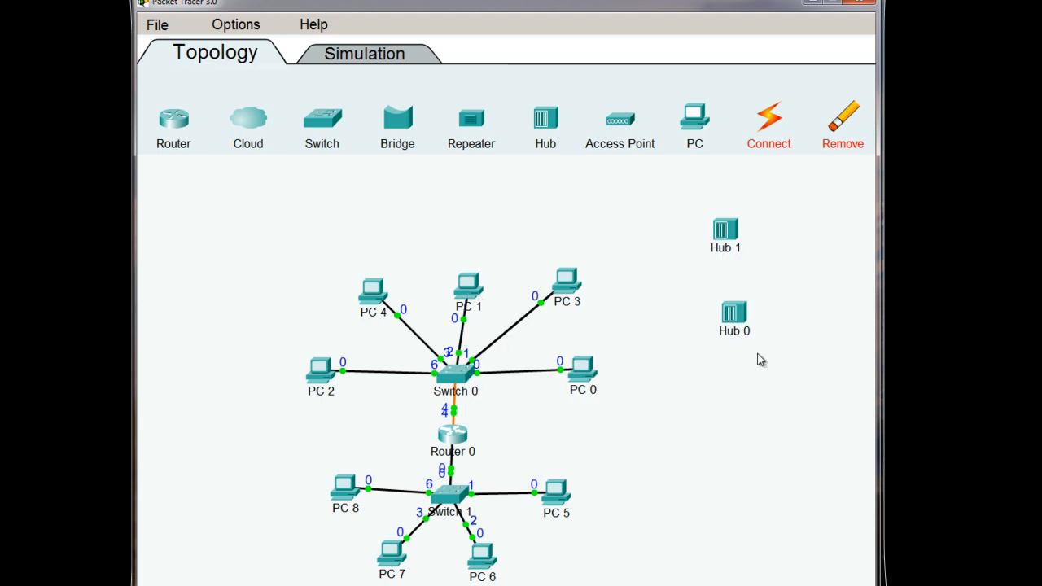
# Play the Scenario 0 simulation again with the updated router configuration.
pyautogui.click(366, 56)
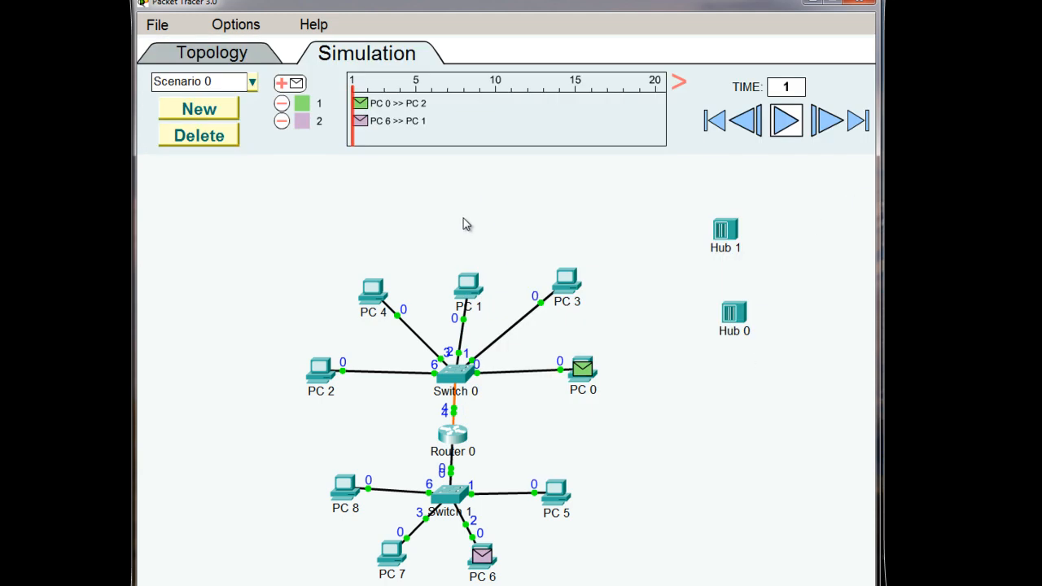
pyautogui.click(787, 128)
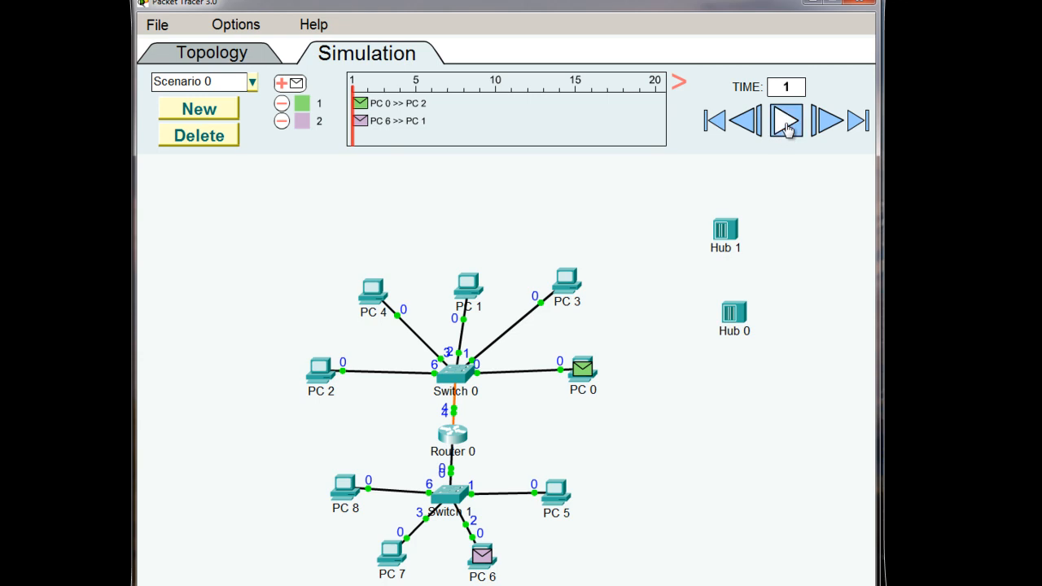